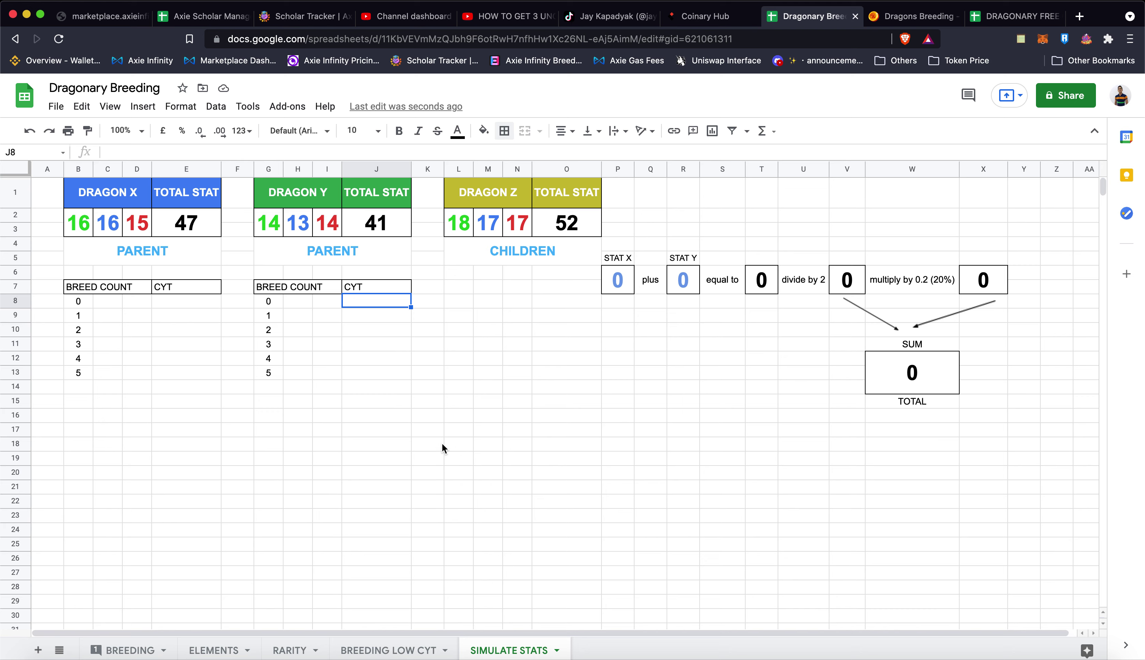
# Check cells J13, B14 and B15, then switch to the BREEDING LOW CYT sheet totalling 97 CYT
pyautogui.click(396, 373)
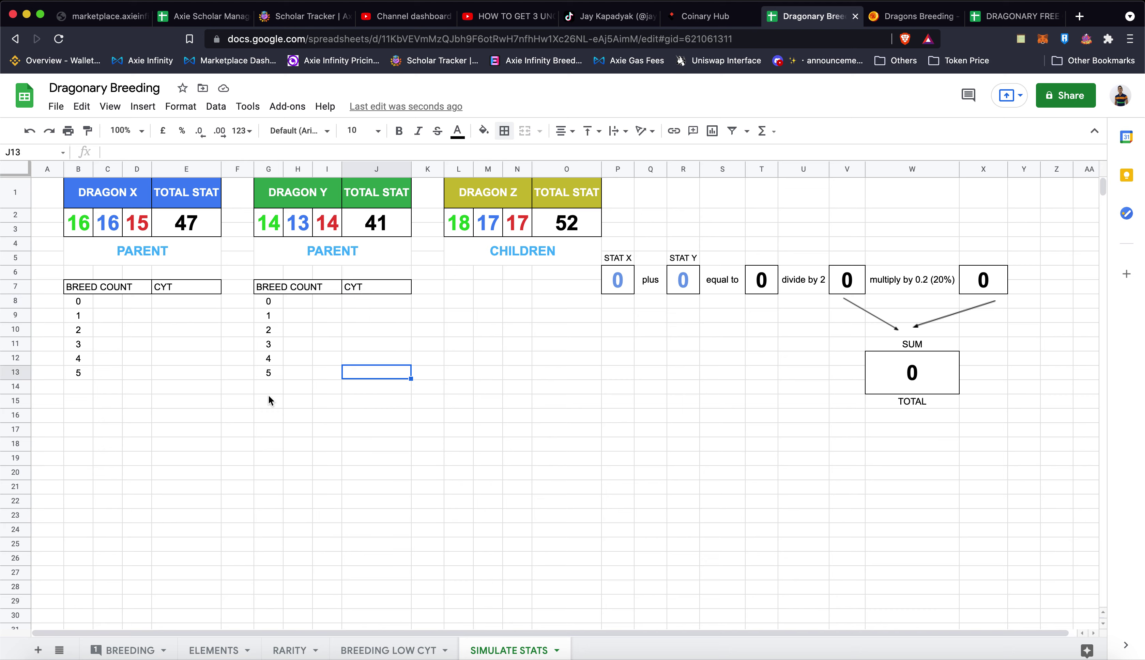
pyautogui.click(73, 387)
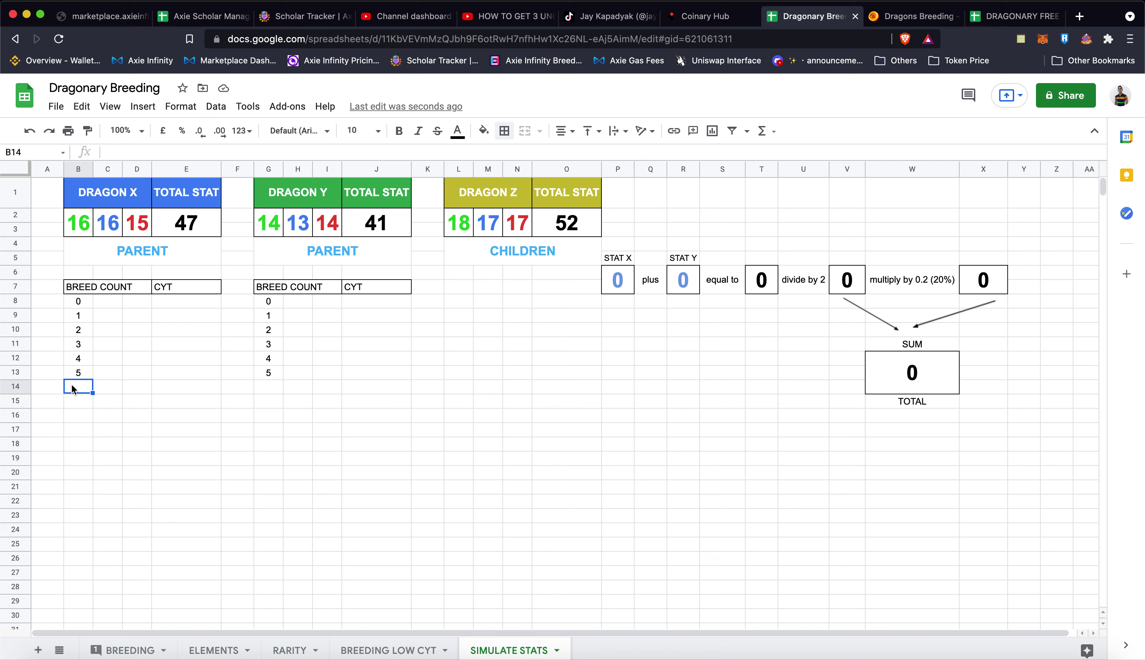
pyautogui.click(78, 402)
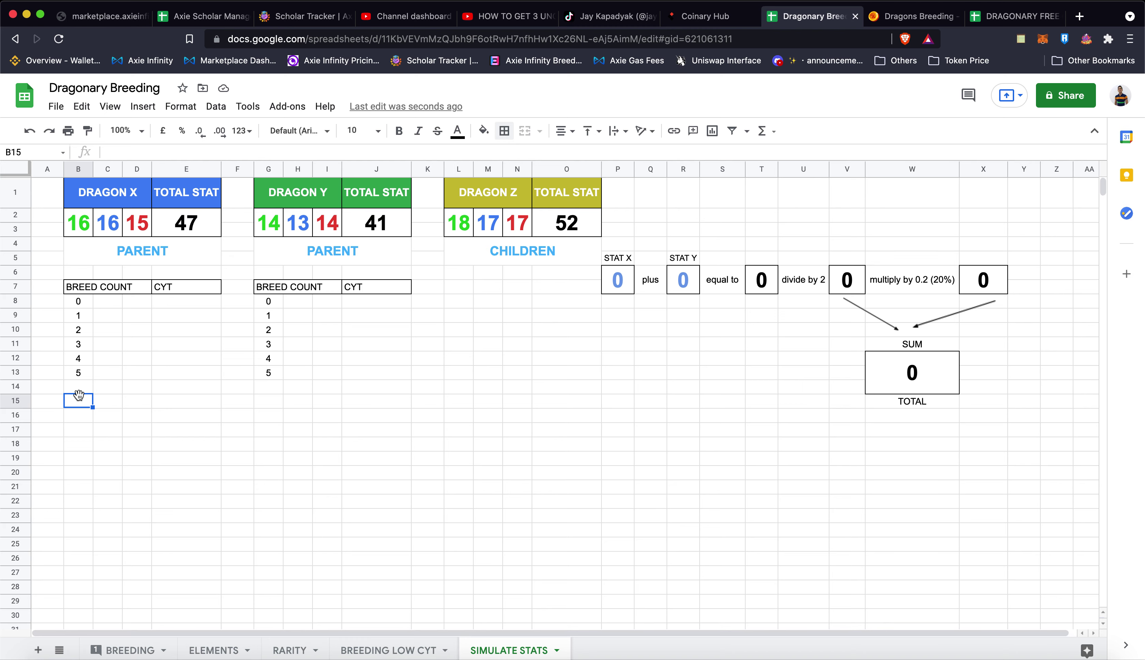
pyautogui.click(373, 651)
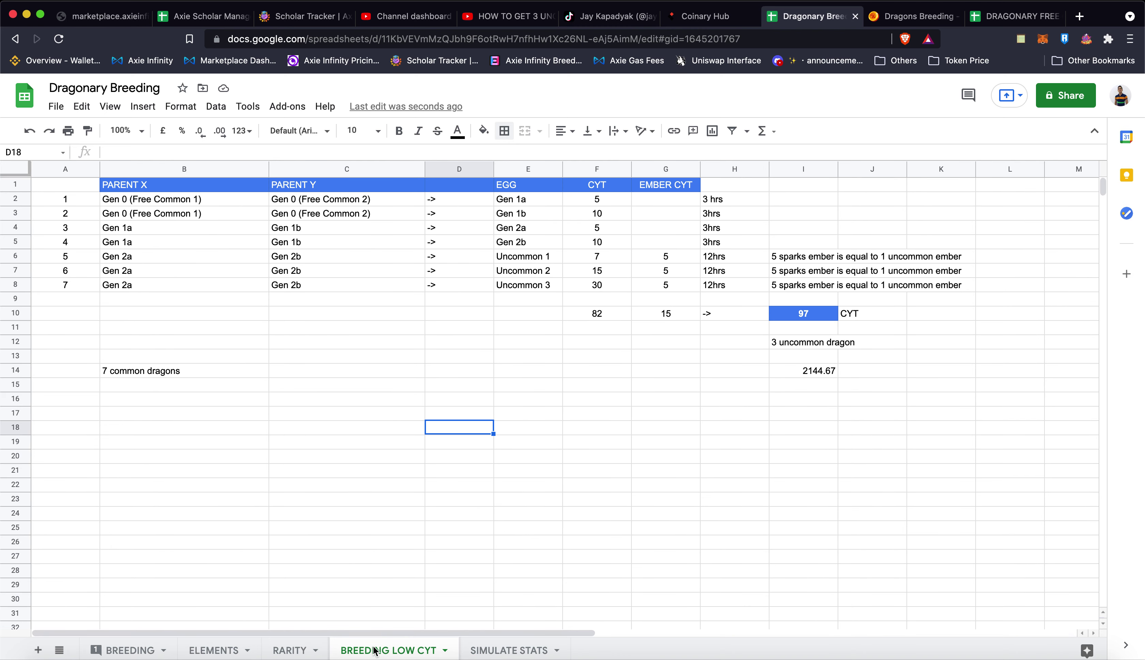
# Review the BREEDING sheet and its TOTAL CYT value of 155
pyautogui.click(129, 651)
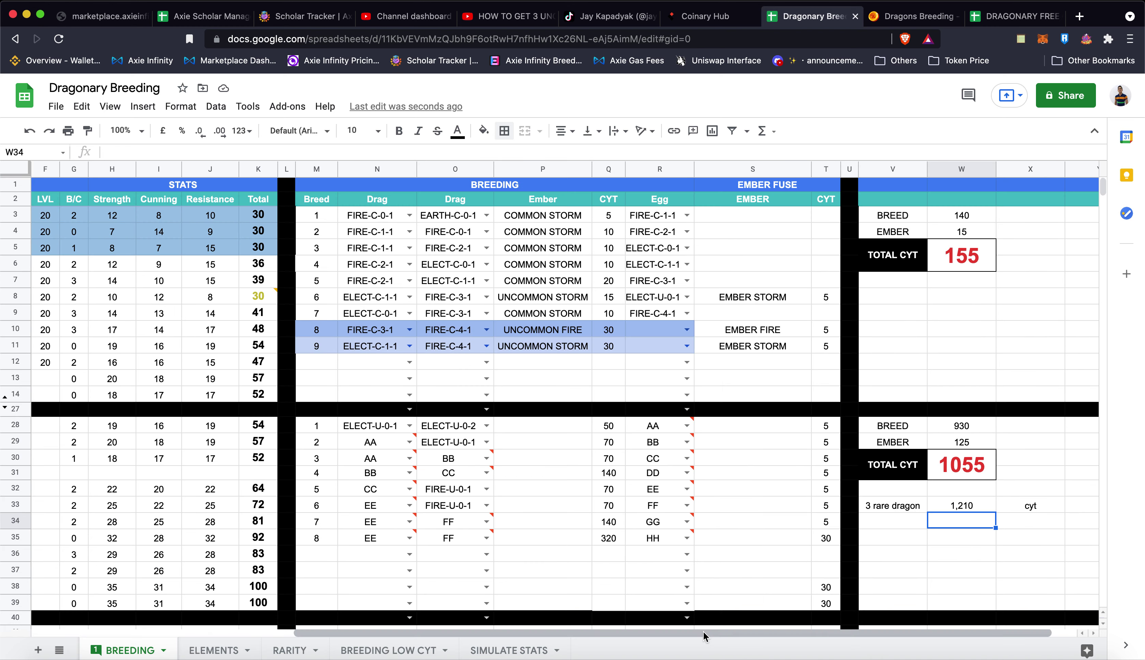
pyautogui.moveTo(704, 635)
pyautogui.mouseDown()
pyautogui.moveTo(615, 623)
pyautogui.moveTo(730, 634)
pyautogui.mouseUp()
pyautogui.click(906, 258)
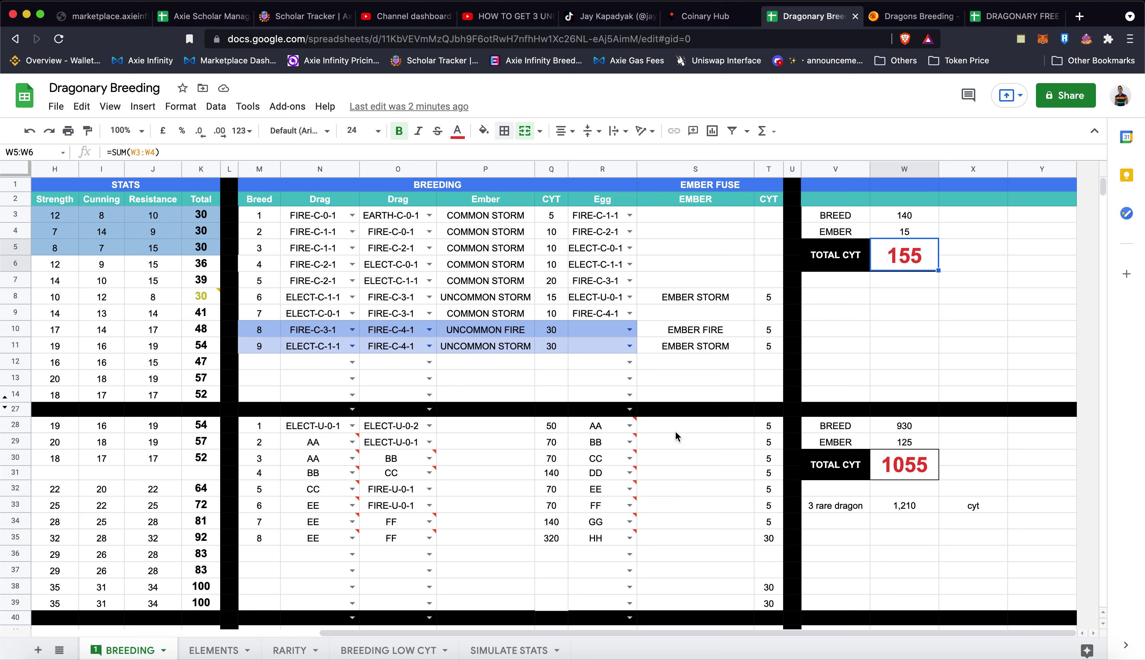
pyautogui.moveTo(804, 633); pyautogui.dragTo(525, 633)
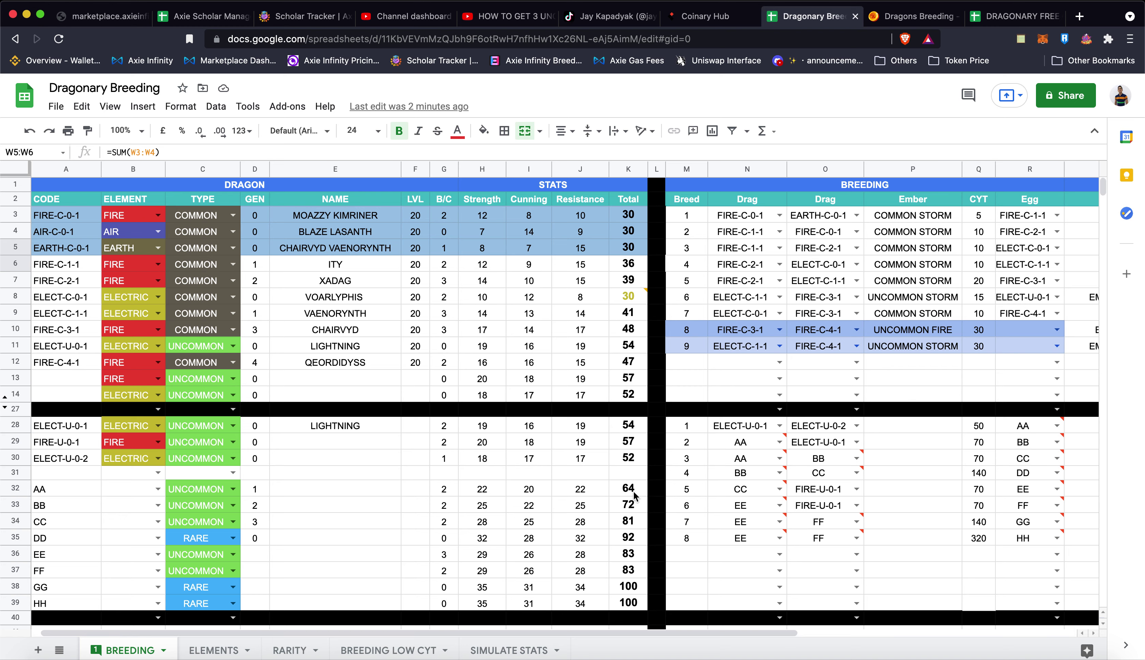
# Glance at the raffle subscriber spreadsheet, then return to the SIMULATE STATS sheet
pyautogui.click(999, 18)
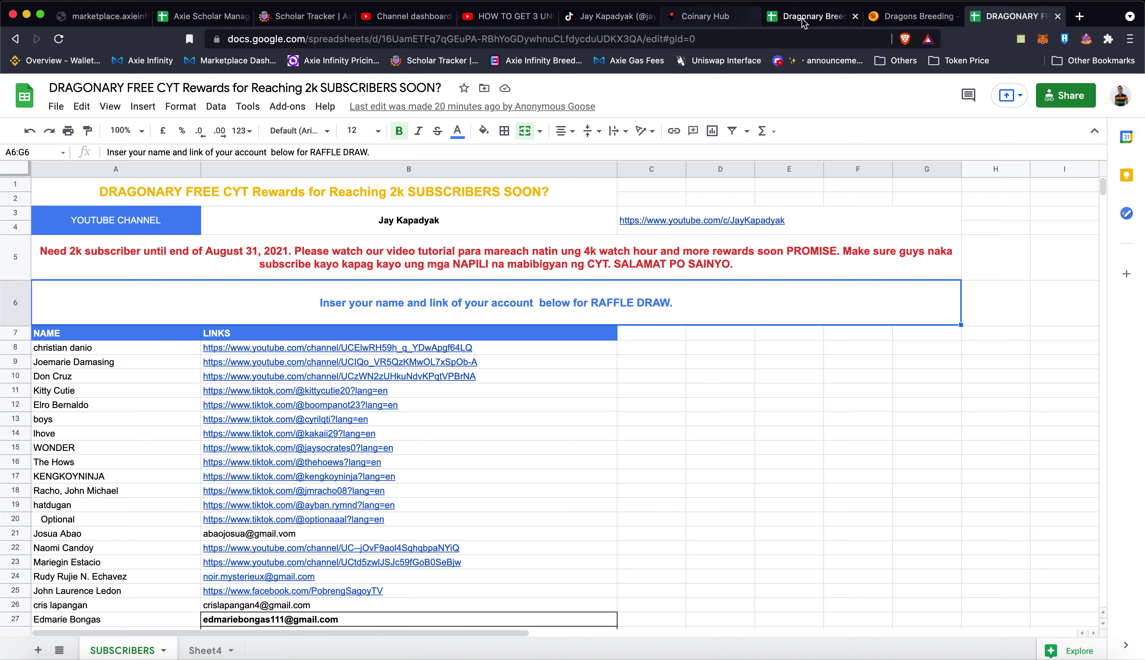
pyautogui.click(813, 16)
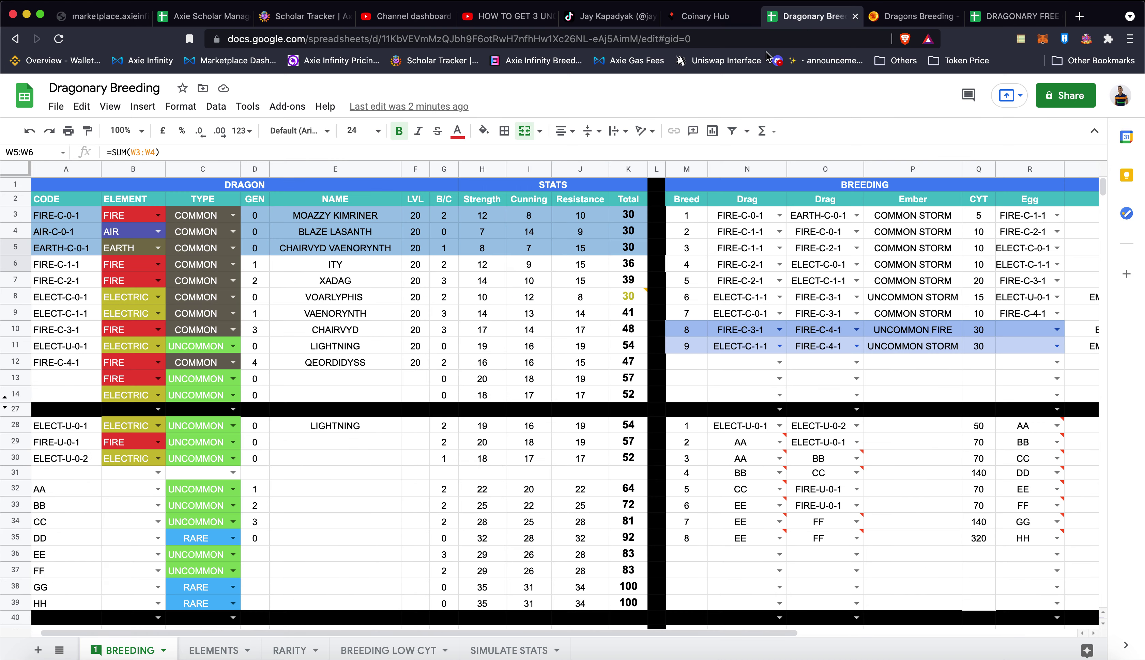
pyautogui.click(489, 651)
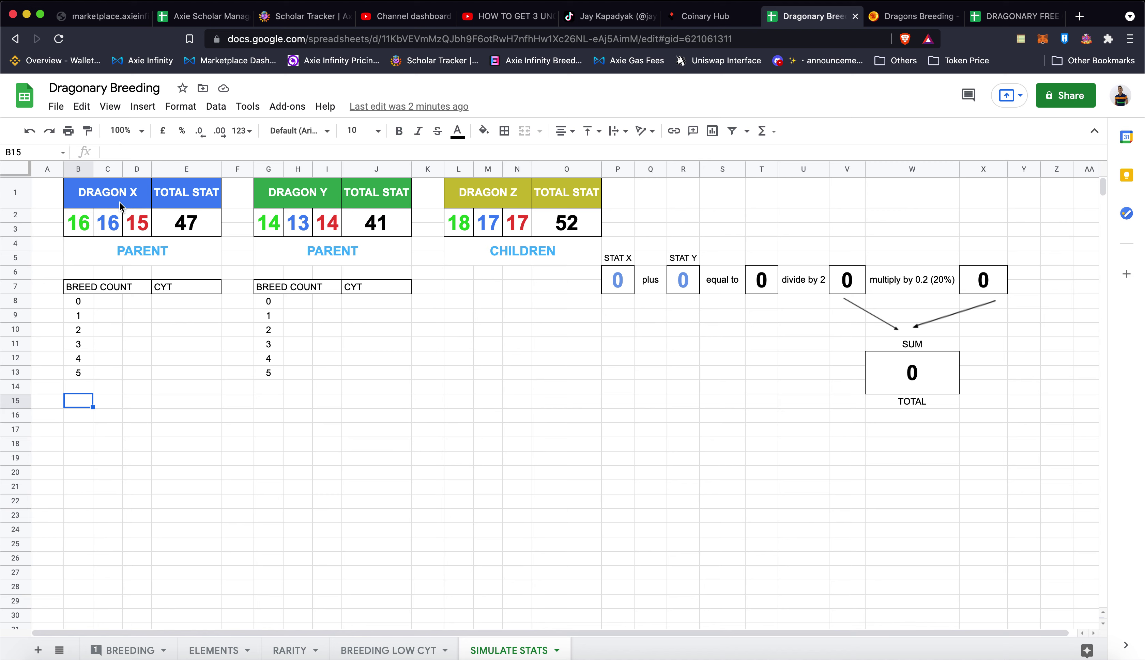
# Delete Dragon Z's three stat values in L2, M2 and N2
pyautogui.click(126, 251)
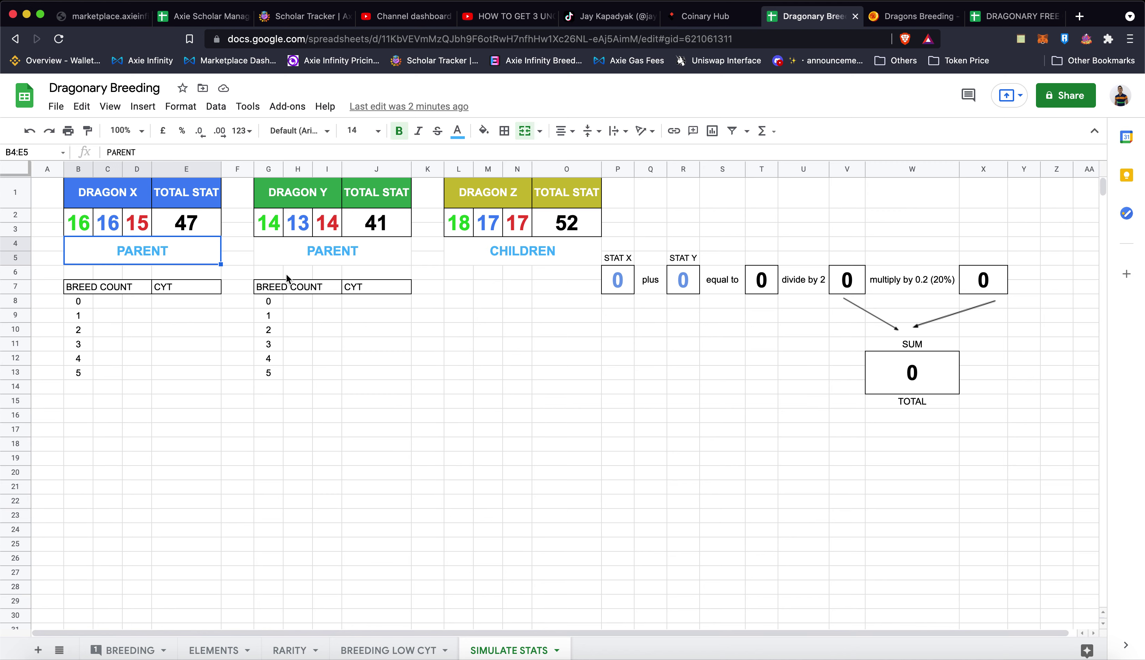
pyautogui.click(330, 257)
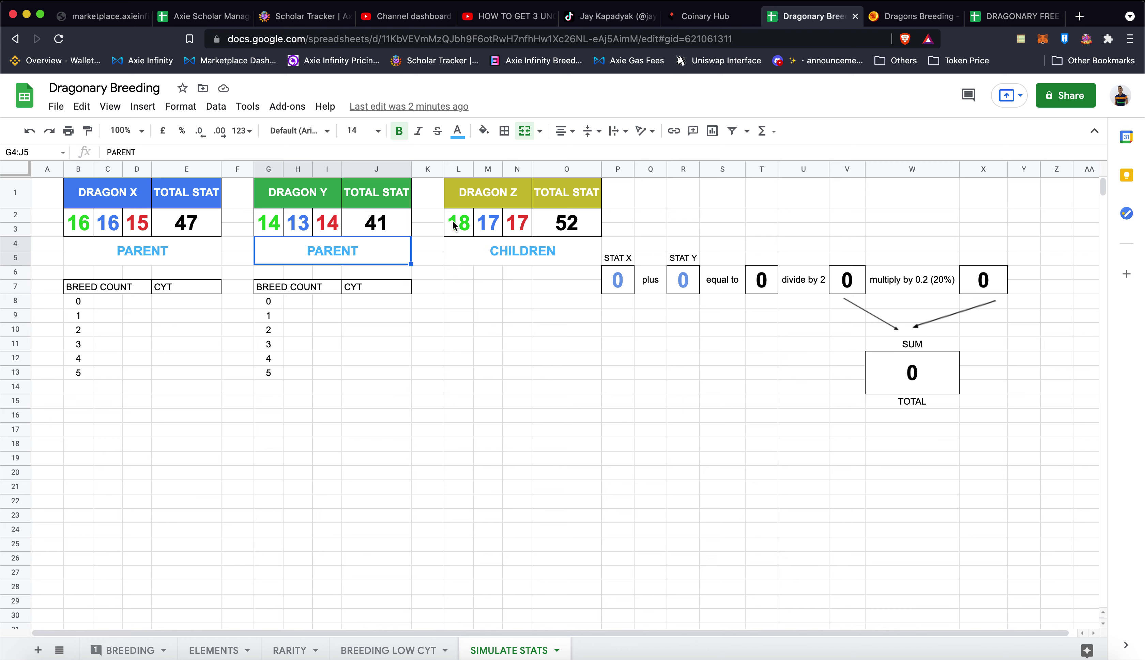
pyautogui.click(460, 227)
pyautogui.press('Delete')
pyautogui.click(484, 222)
pyautogui.press('Delete')
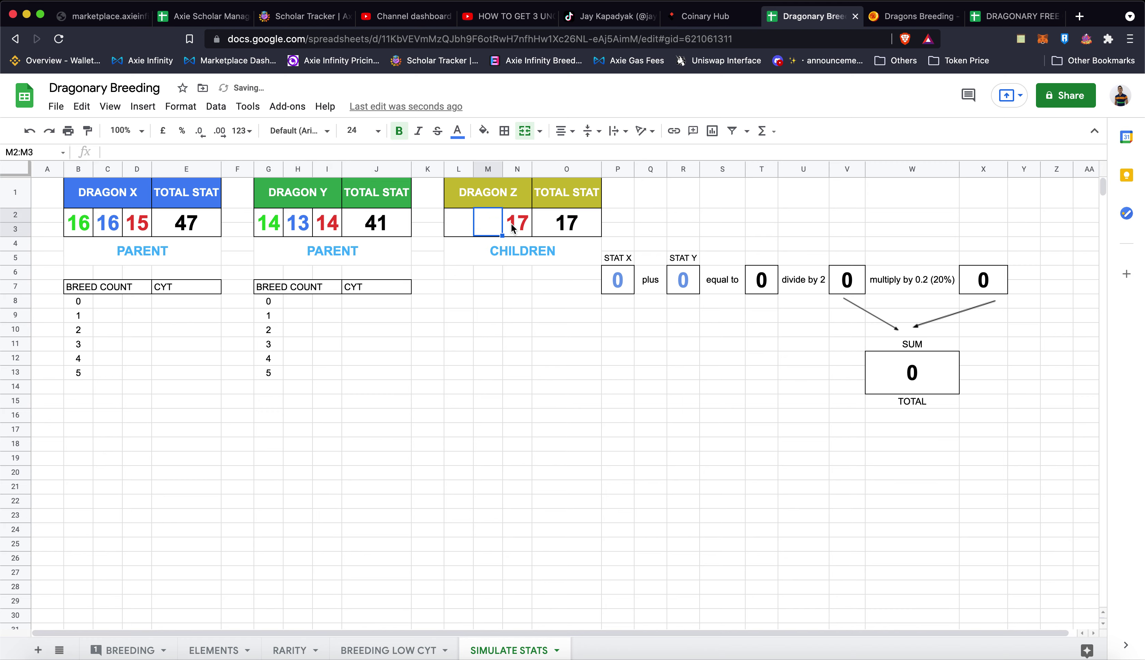
pyautogui.click(511, 223)
pyautogui.press('Delete')
# Check that the CHILDREN totals now read 0 and recheck both parents' stats
pyautogui.click(499, 248)
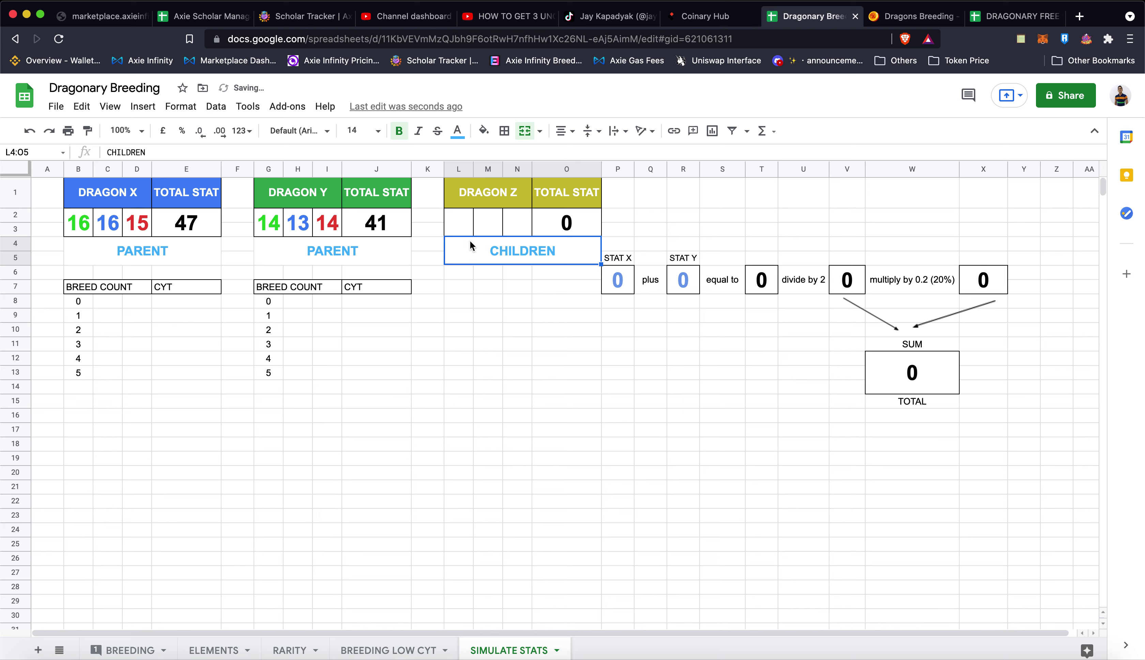
pyautogui.click(510, 293)
pyautogui.click(514, 253)
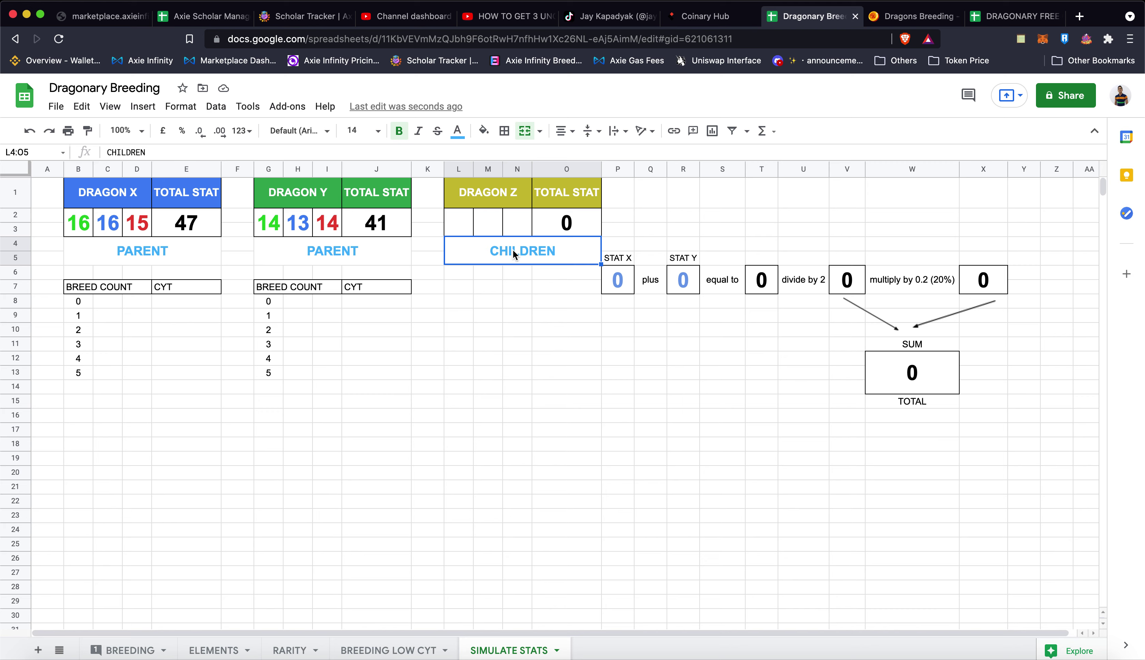
pyautogui.click(79, 224)
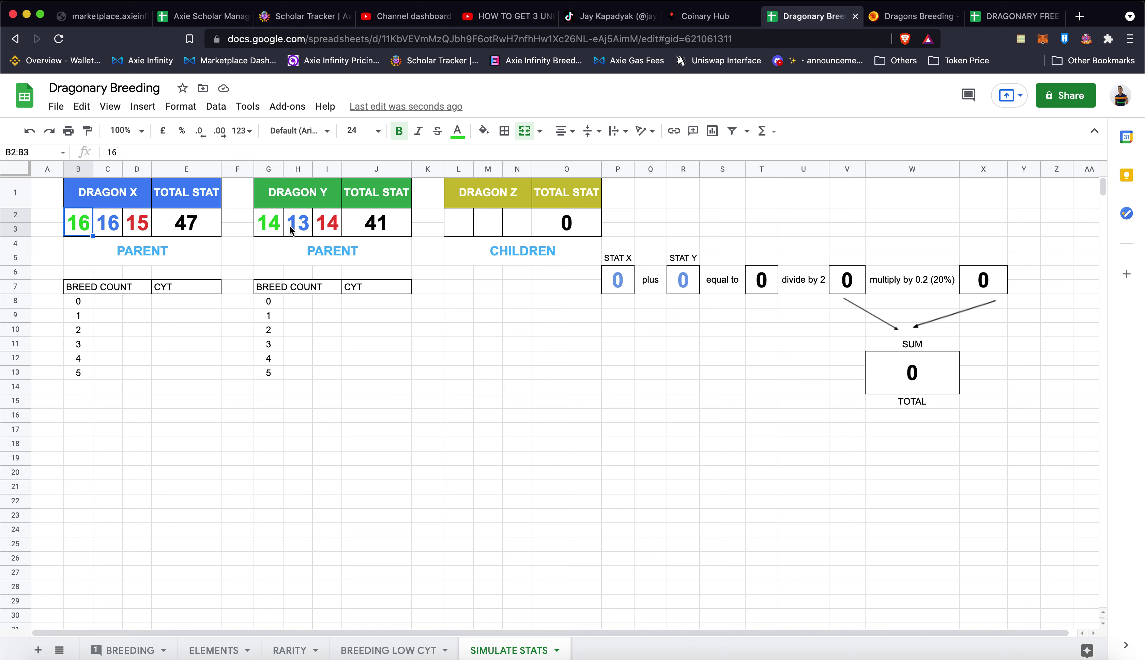
pyautogui.click(132, 250)
pyautogui.click(321, 252)
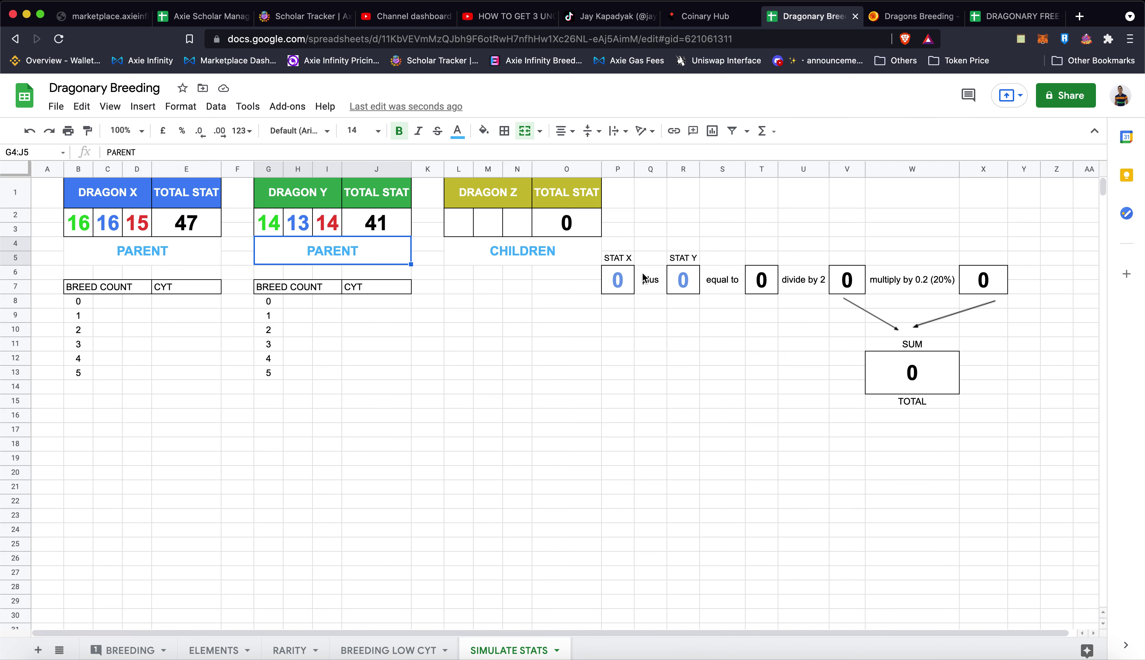
# Inspect the STAT X to TOTAL block: the sum, divide-by-2 and SUM total formulas
pyautogui.moveTo(593, 246)
pyautogui.mouseDown()
pyautogui.moveTo(970, 402)
pyautogui.moveTo(761, 434)
pyautogui.mouseUp()
pyautogui.click(762, 430)
pyautogui.moveTo(617, 229); pyautogui.dragTo(1006, 422)
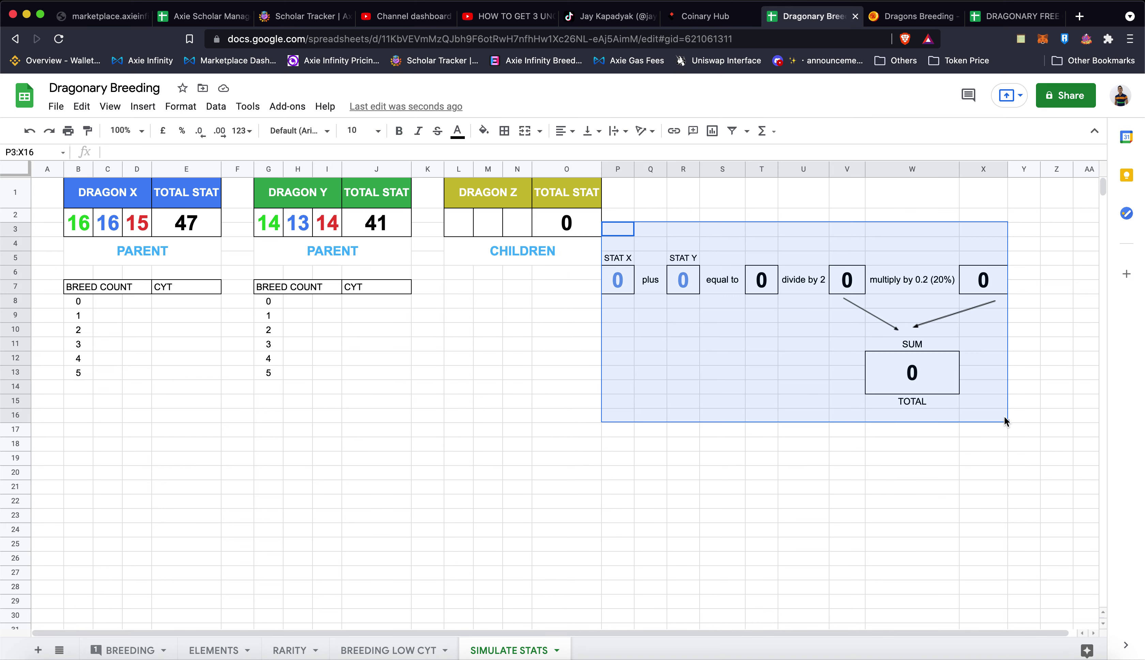
pyautogui.click(636, 355)
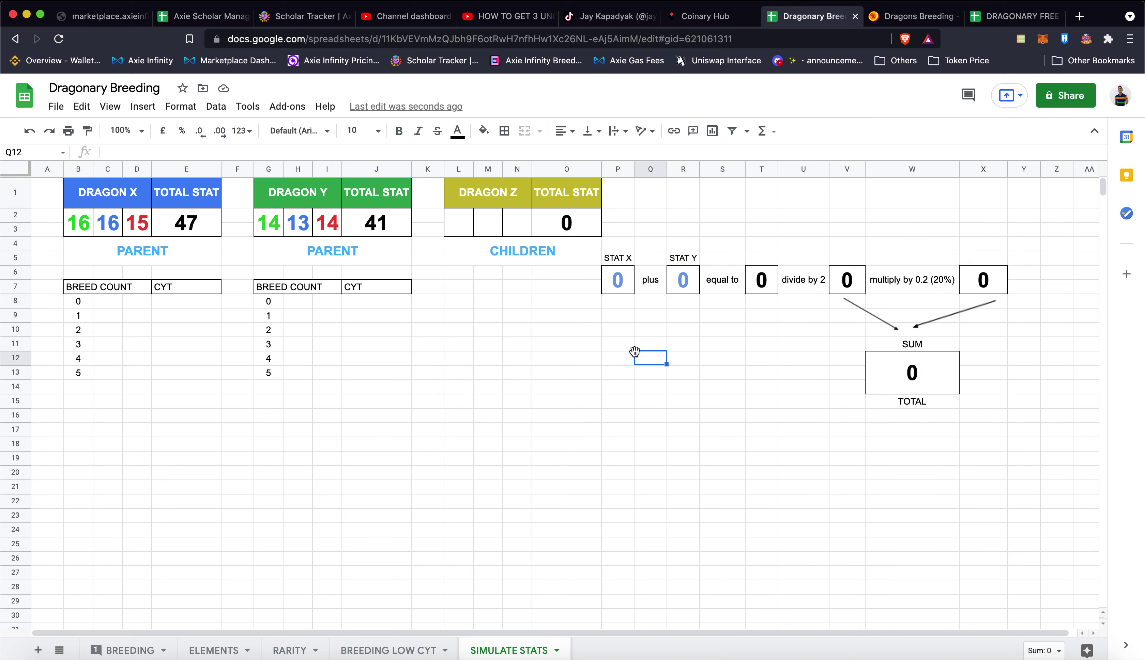
pyautogui.click(618, 291)
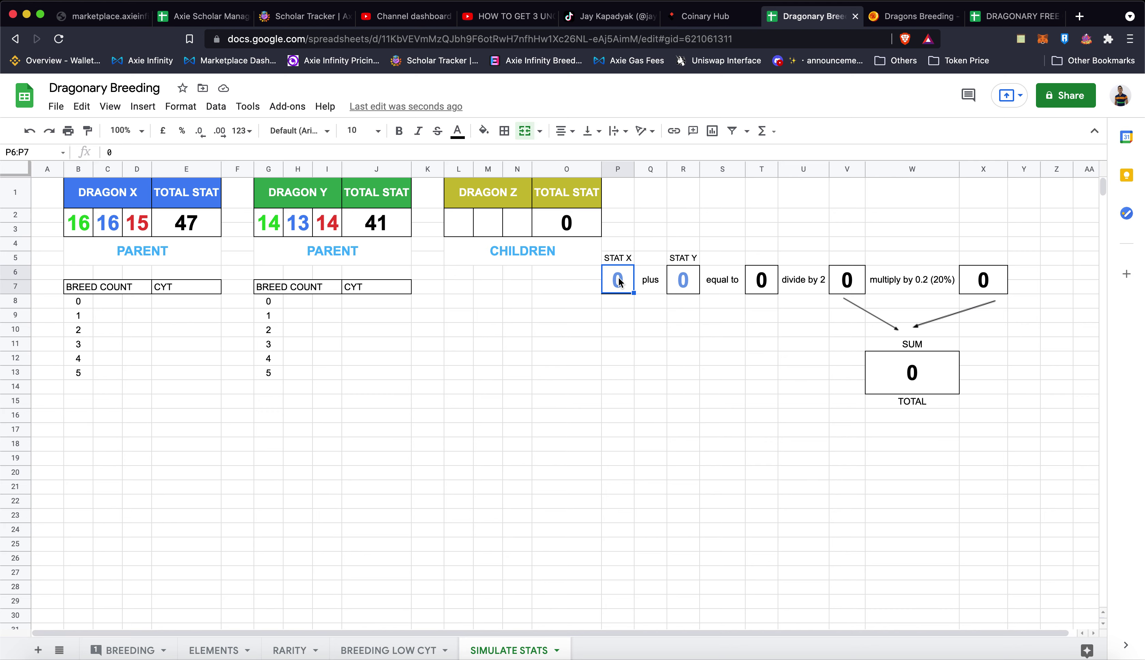
pyautogui.click(680, 285)
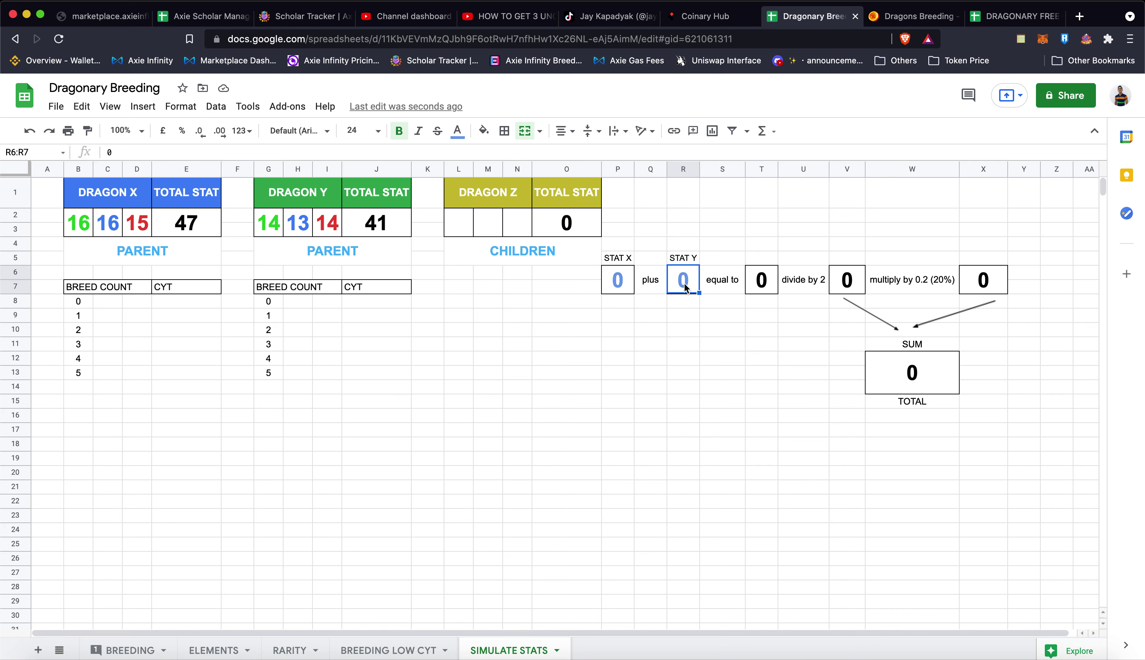
pyautogui.click(765, 284)
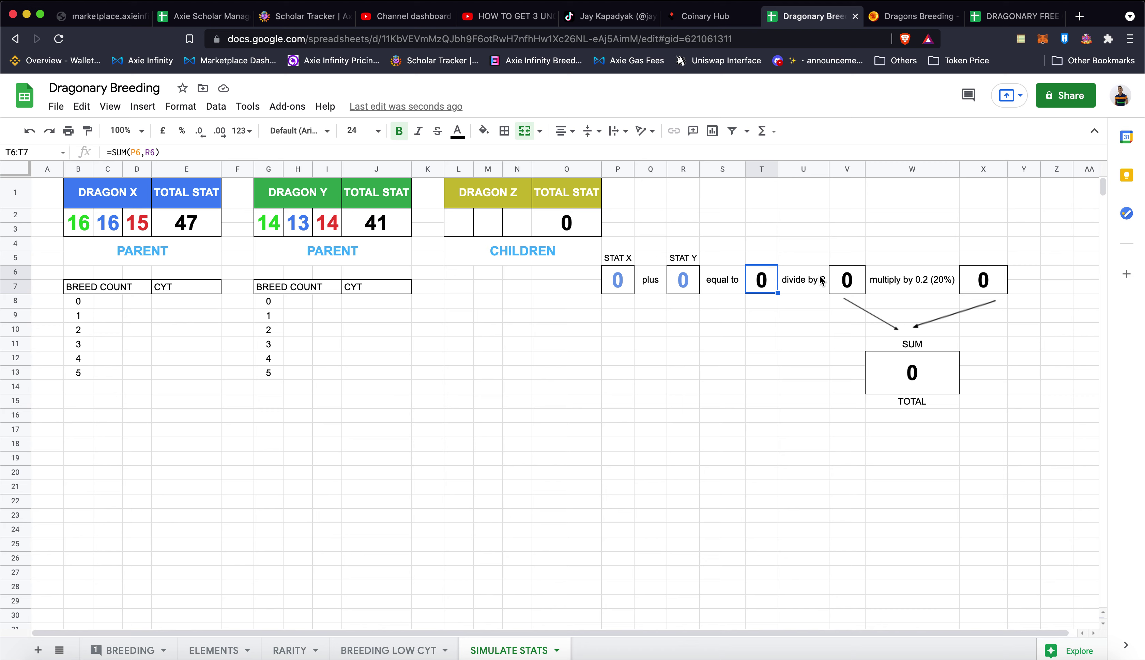
pyautogui.click(844, 283)
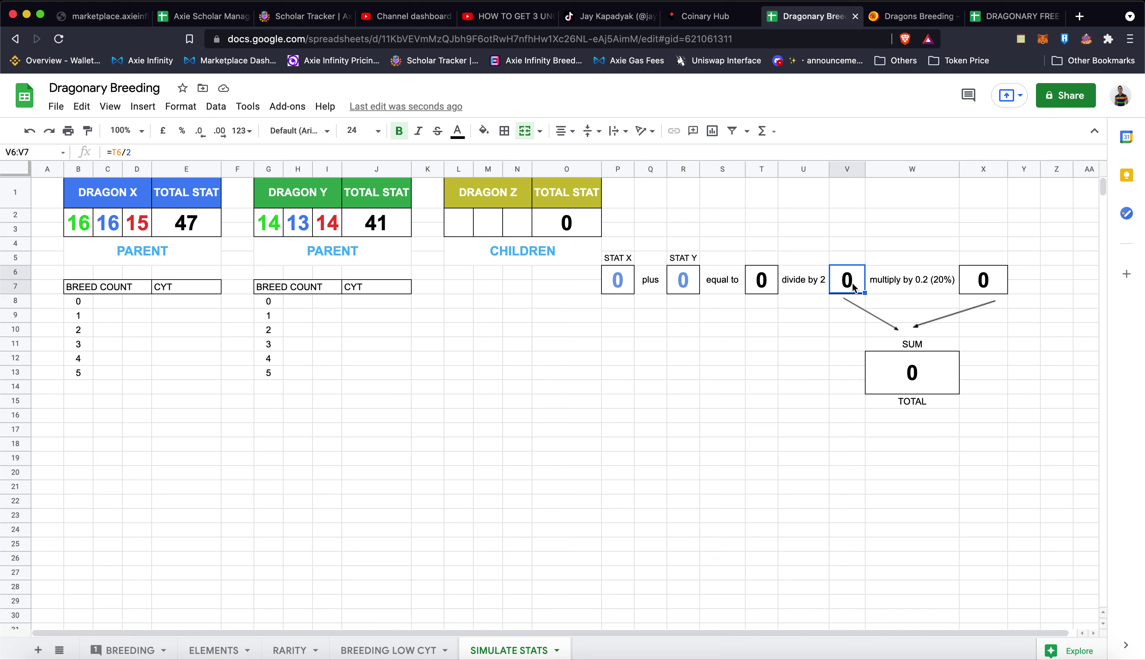
pyautogui.click(919, 387)
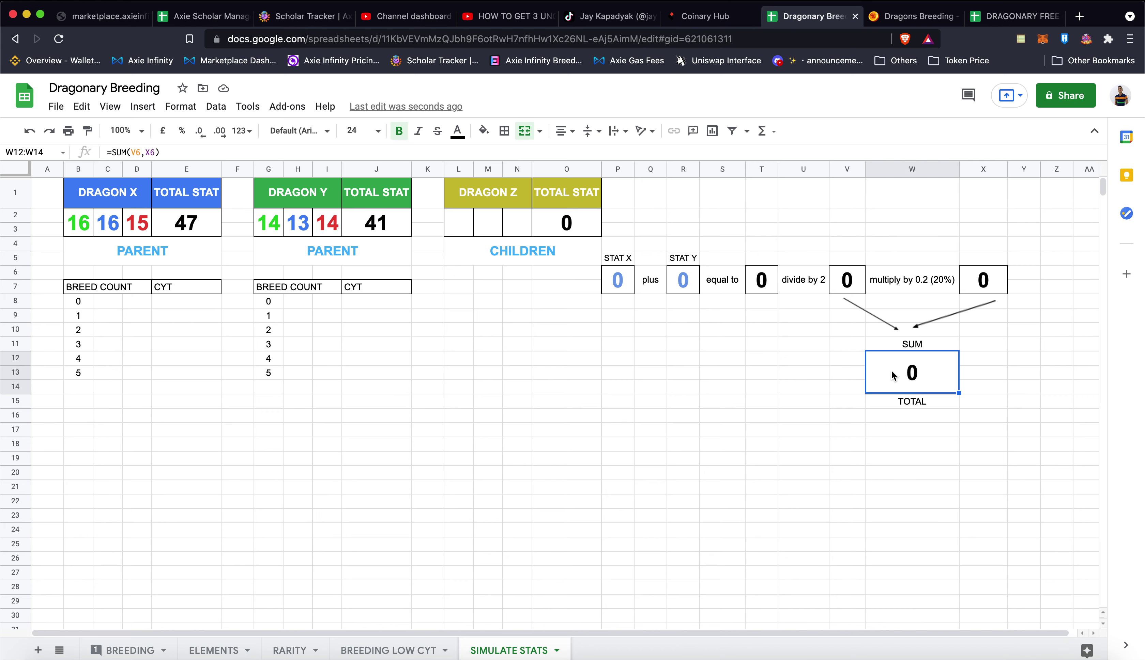
# Use Dragon X's 16 and Dragon Y's 14 as STAT X and STAT Y, giving 30
pyautogui.click(78, 230)
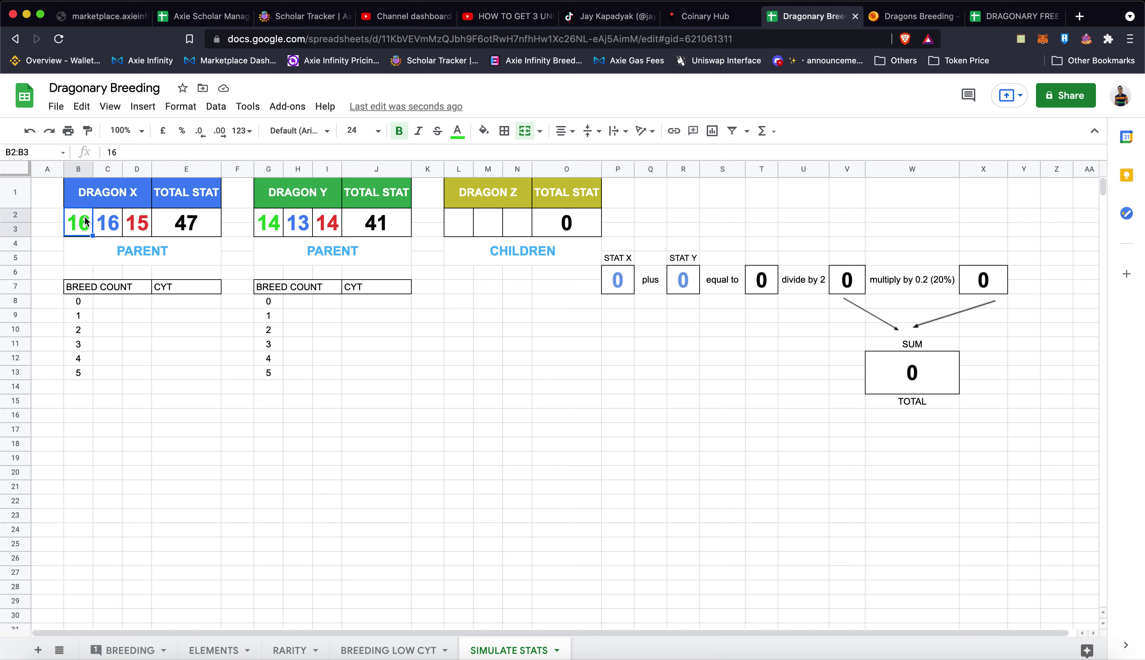
pyautogui.click(270, 225)
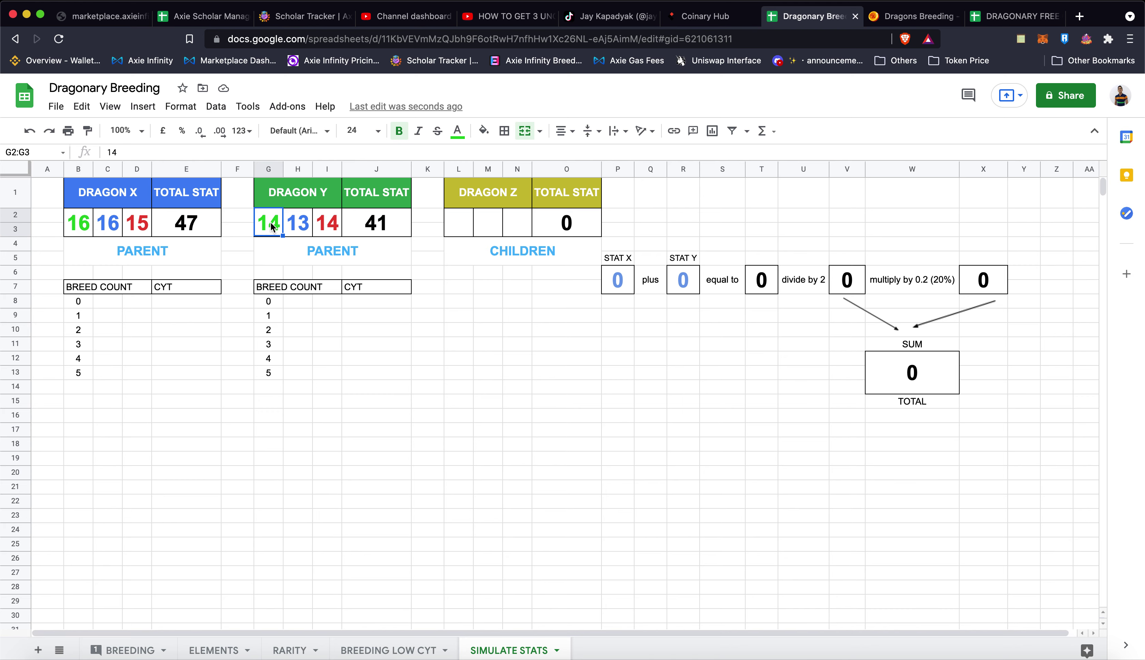
pyautogui.click(683, 280)
pyautogui.click(761, 280)
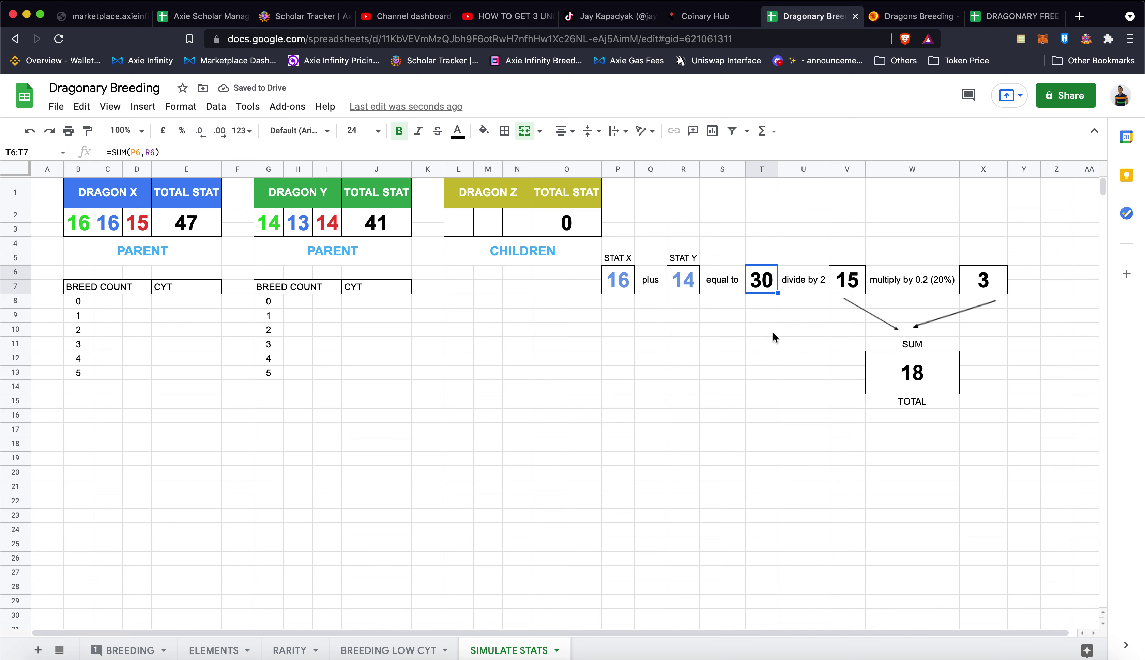
pyautogui.click(841, 282)
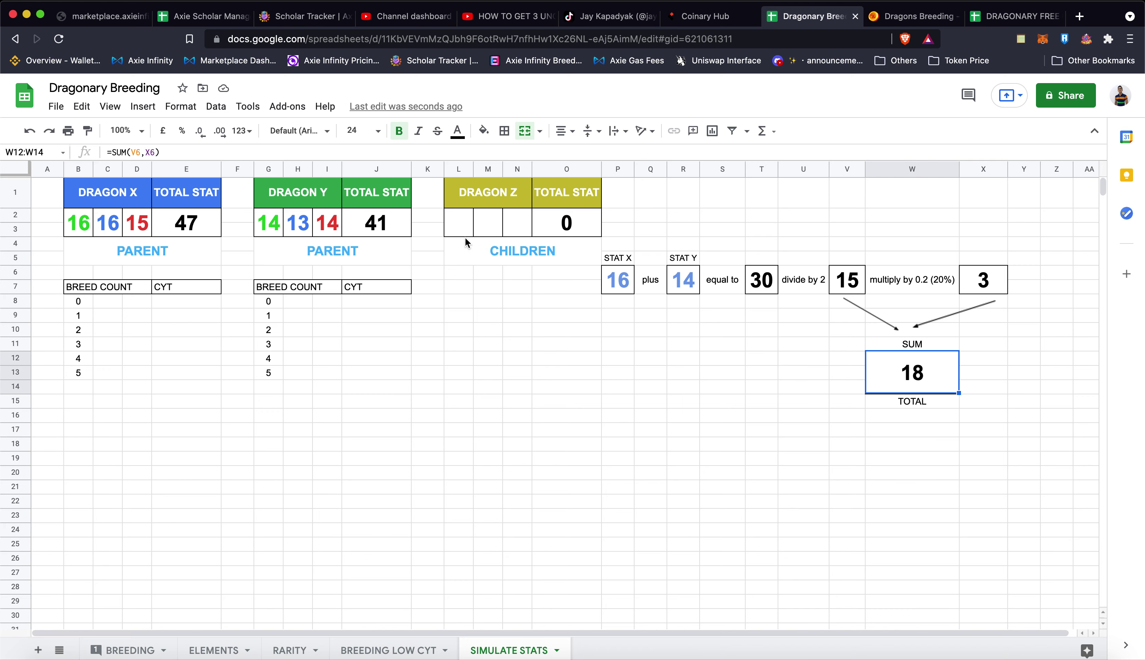
pyautogui.click(458, 227)
pyautogui.write('18')
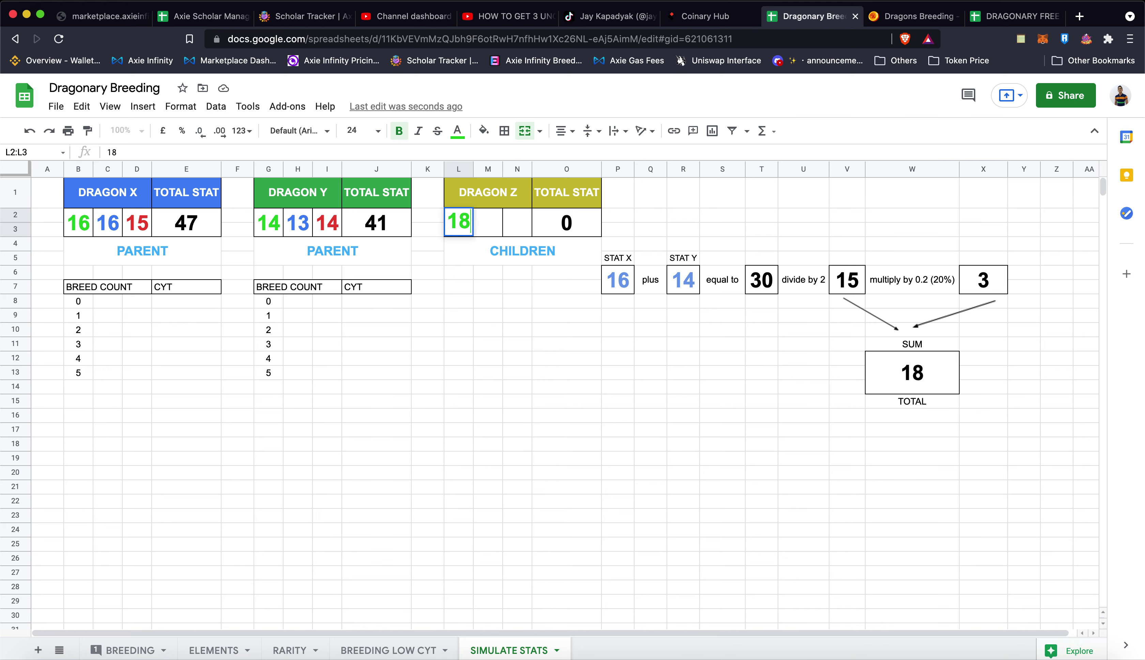
pyautogui.press('Return')
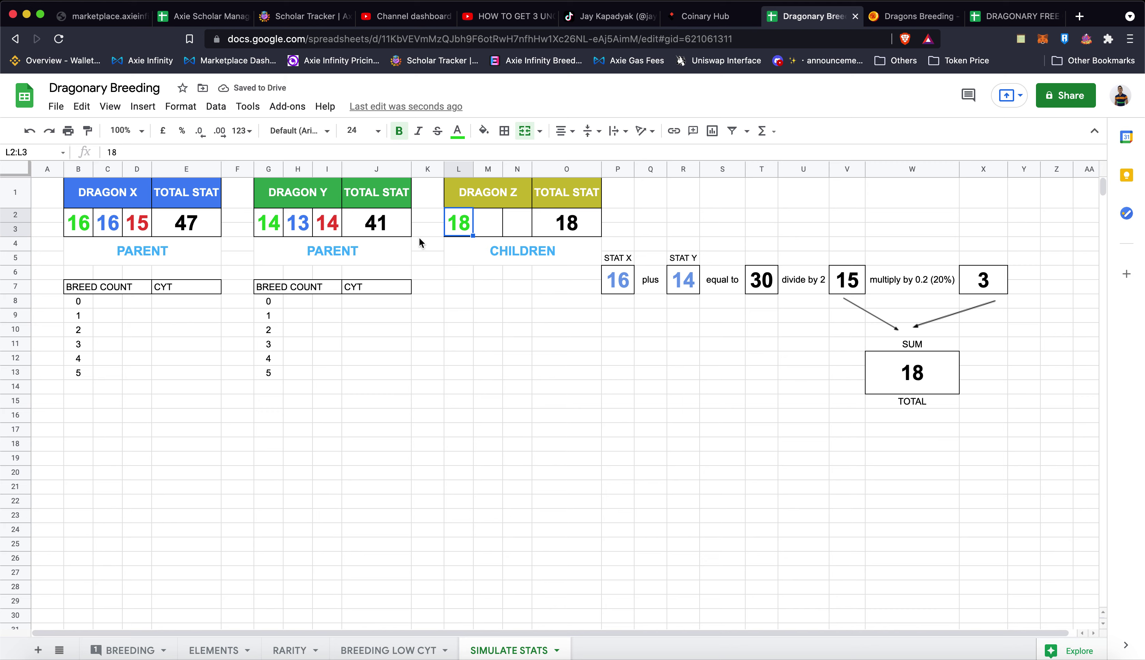
pyautogui.click(108, 224)
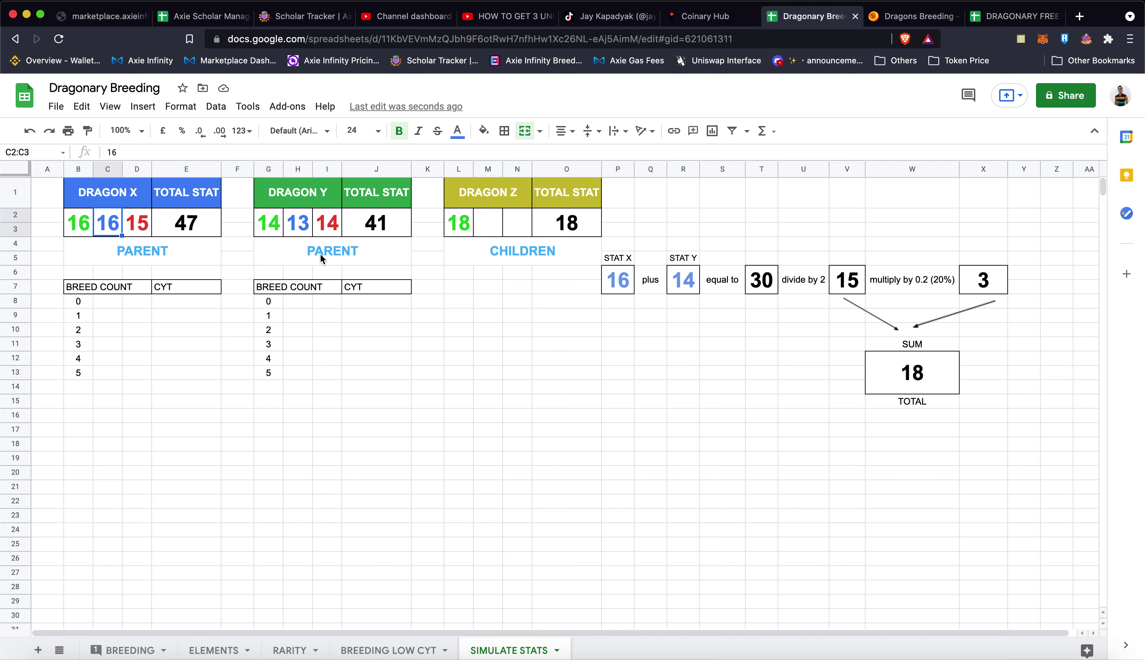
pyautogui.click(618, 281)
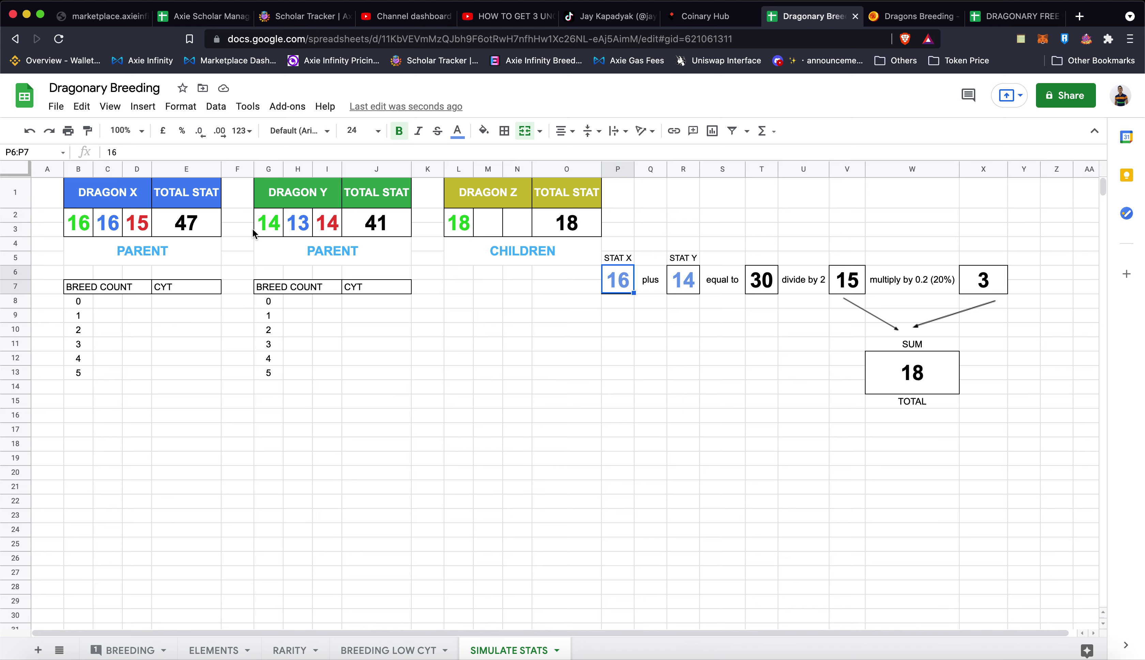
# Change STAT Y to 13, matching Dragon Y's second stat
pyautogui.click(302, 227)
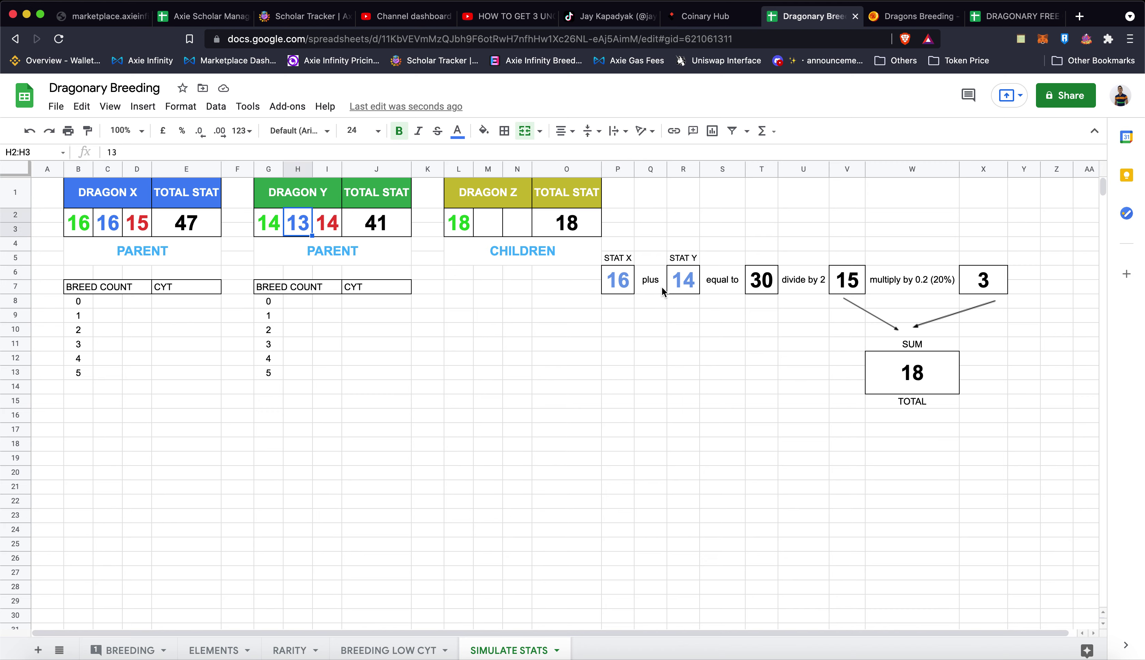
pyautogui.click(682, 282)
pyautogui.write('13')
pyautogui.press('Tab')
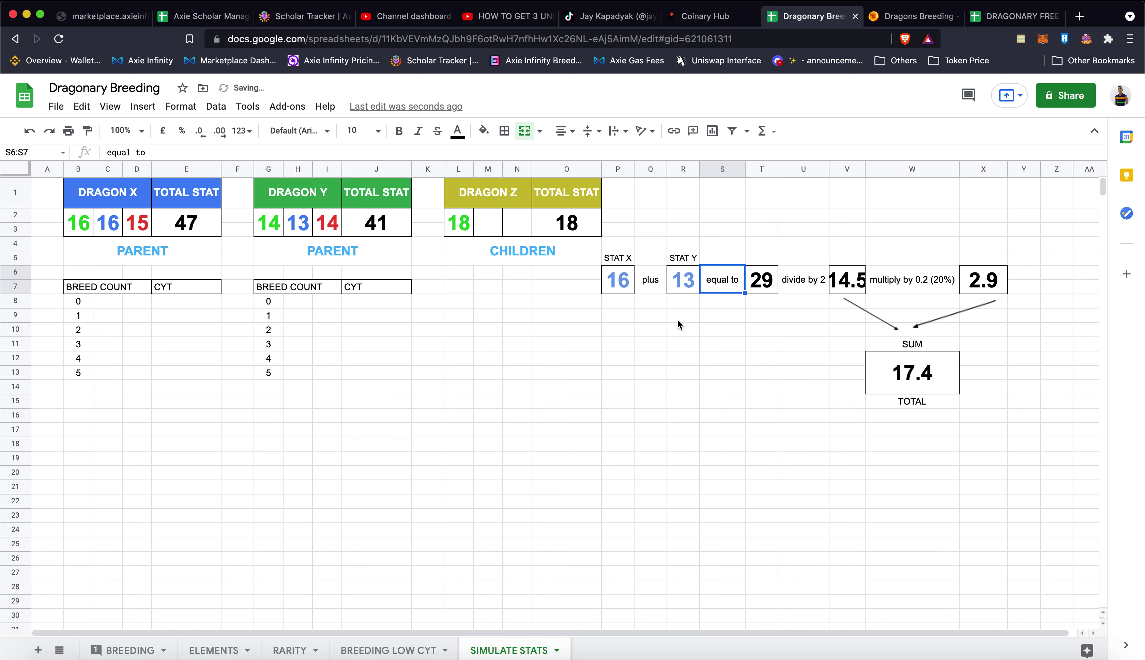
pyautogui.press('Tab')
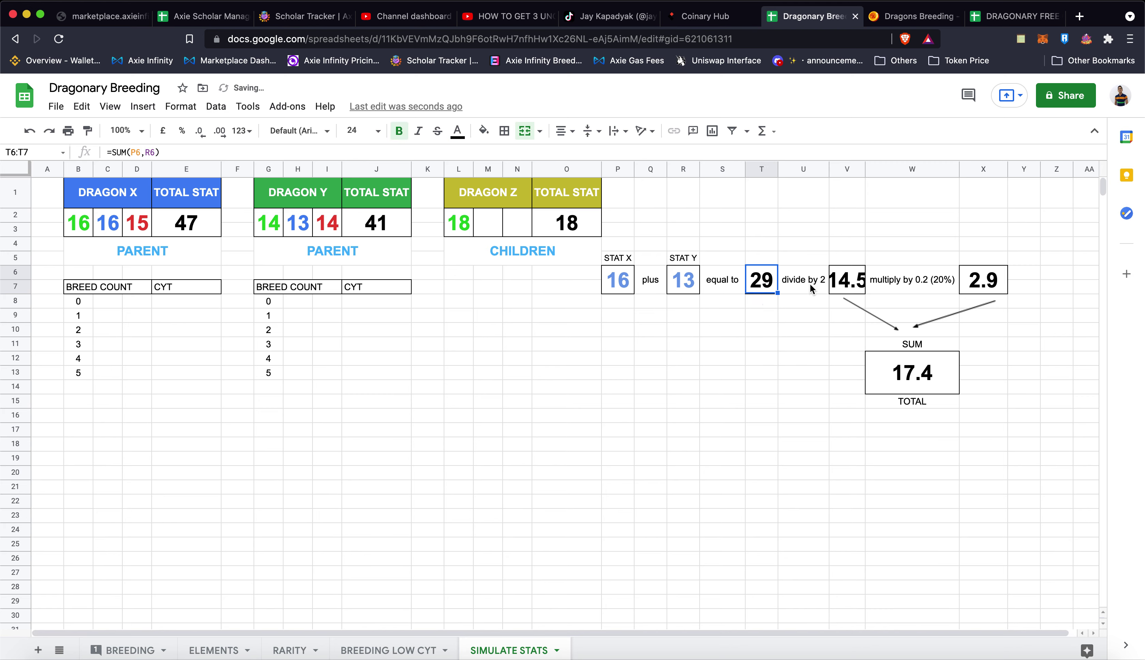
pyautogui.press('Tab')
# Inspect the halved value 14.5, the 20% result and the SUM total of 17.4
pyautogui.click(845, 289)
pyautogui.click(992, 285)
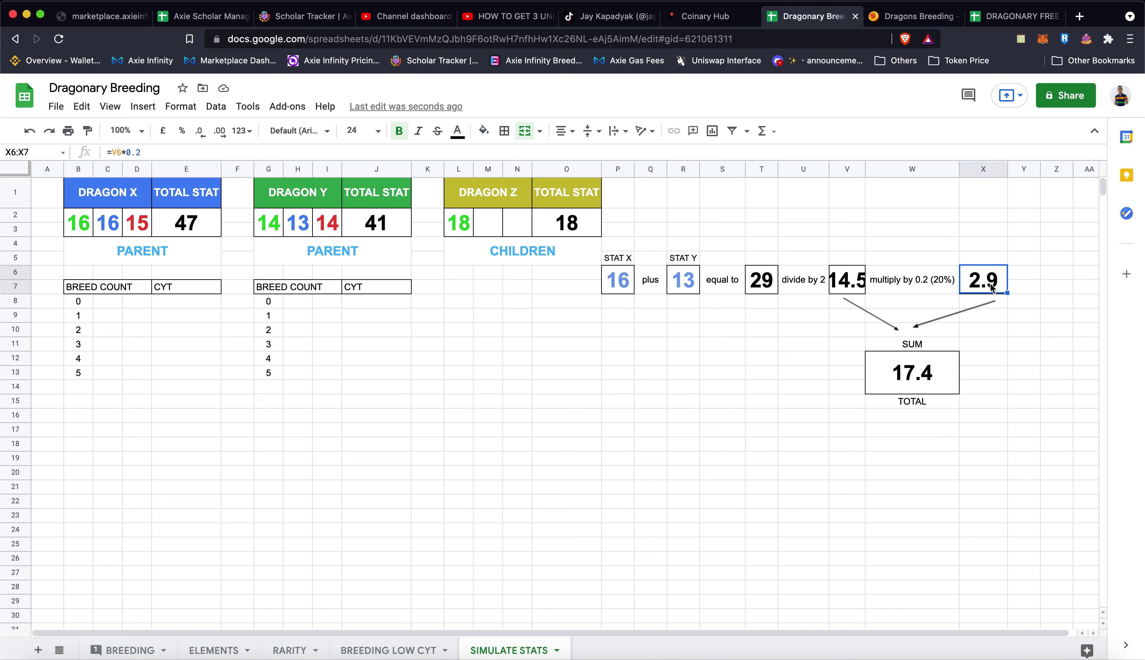
pyautogui.click(847, 278)
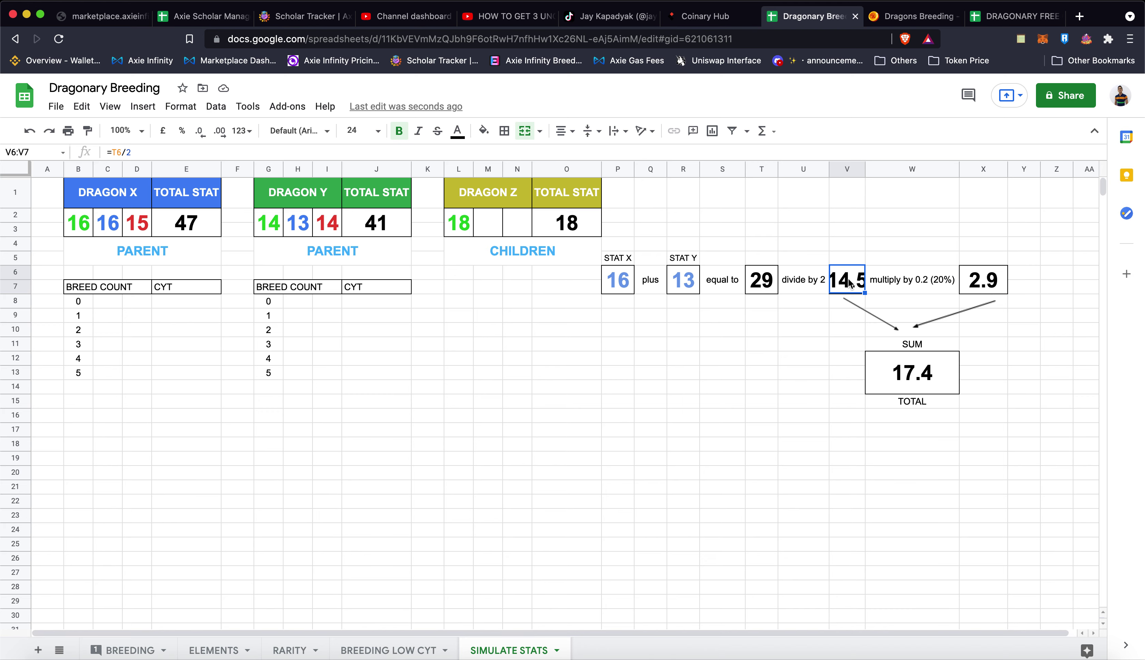
pyautogui.click(992, 282)
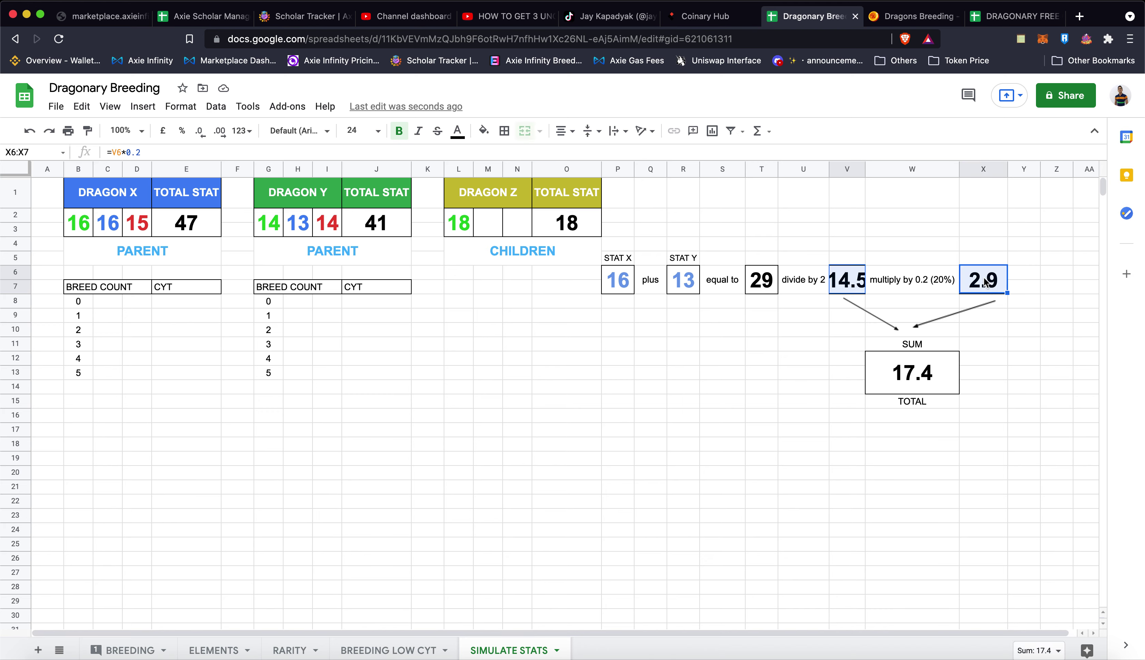
pyautogui.click(909, 376)
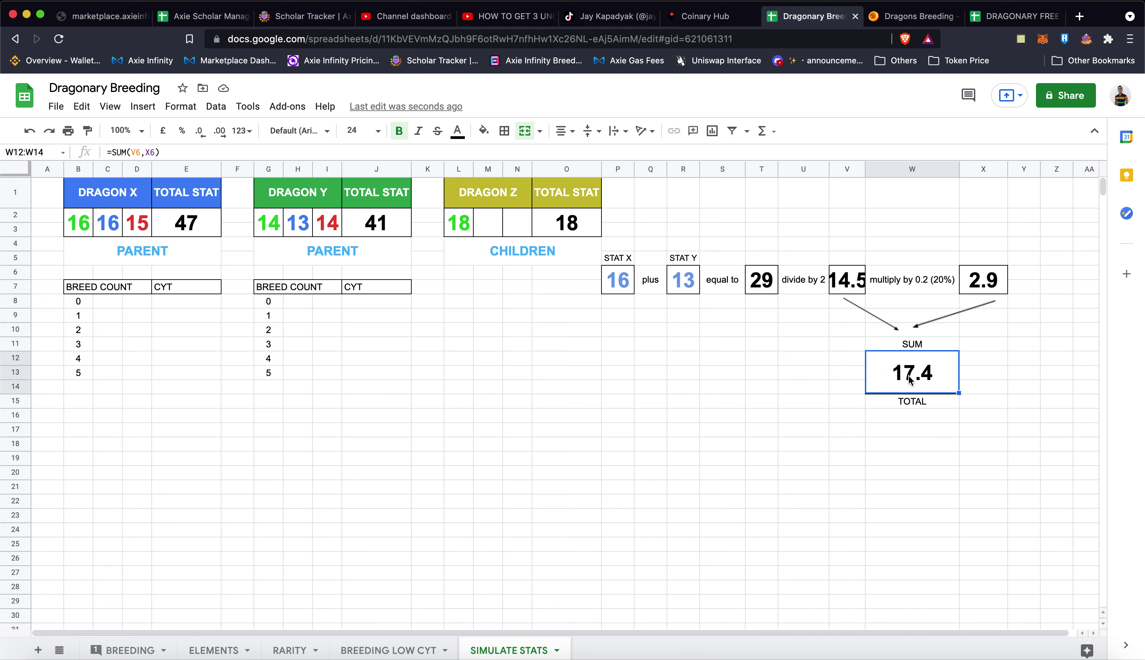
# Enter 17 as Dragon Z's second stat, bringing its total to 35
pyautogui.click(484, 226)
pyautogui.write('17')
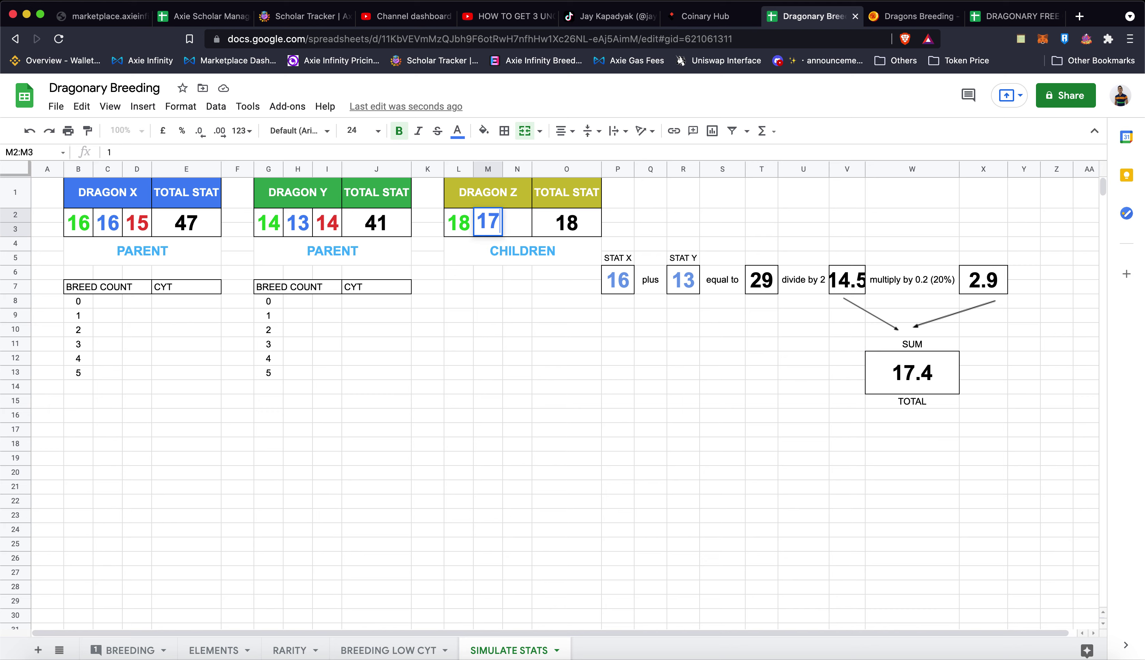
pyautogui.press('Tab')
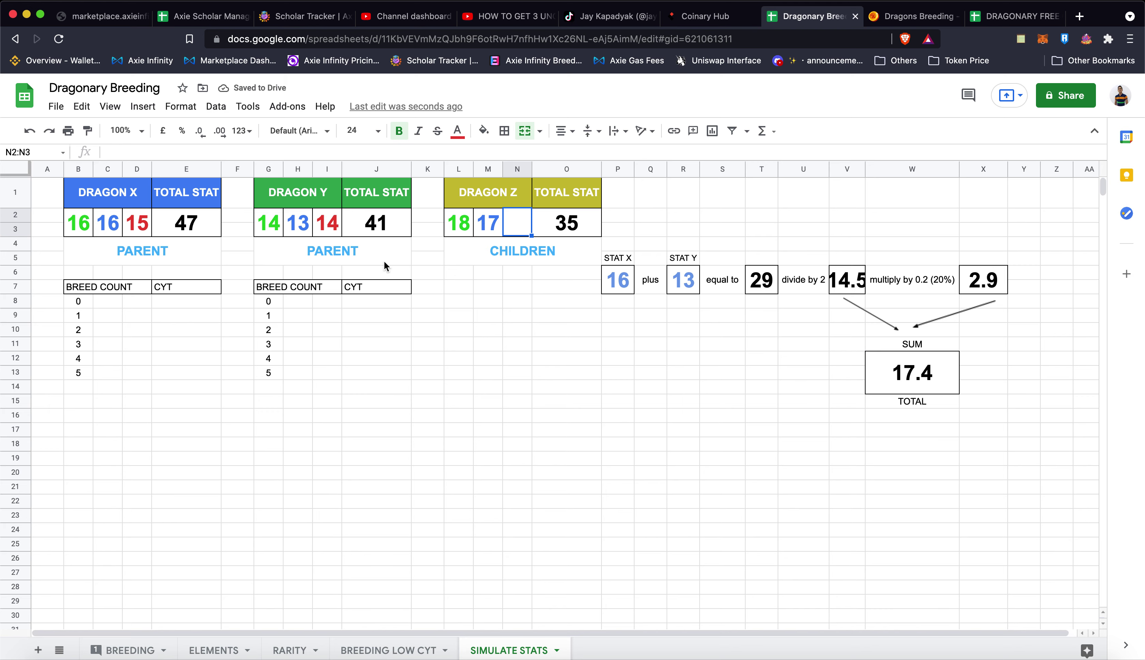
pyautogui.click(137, 226)
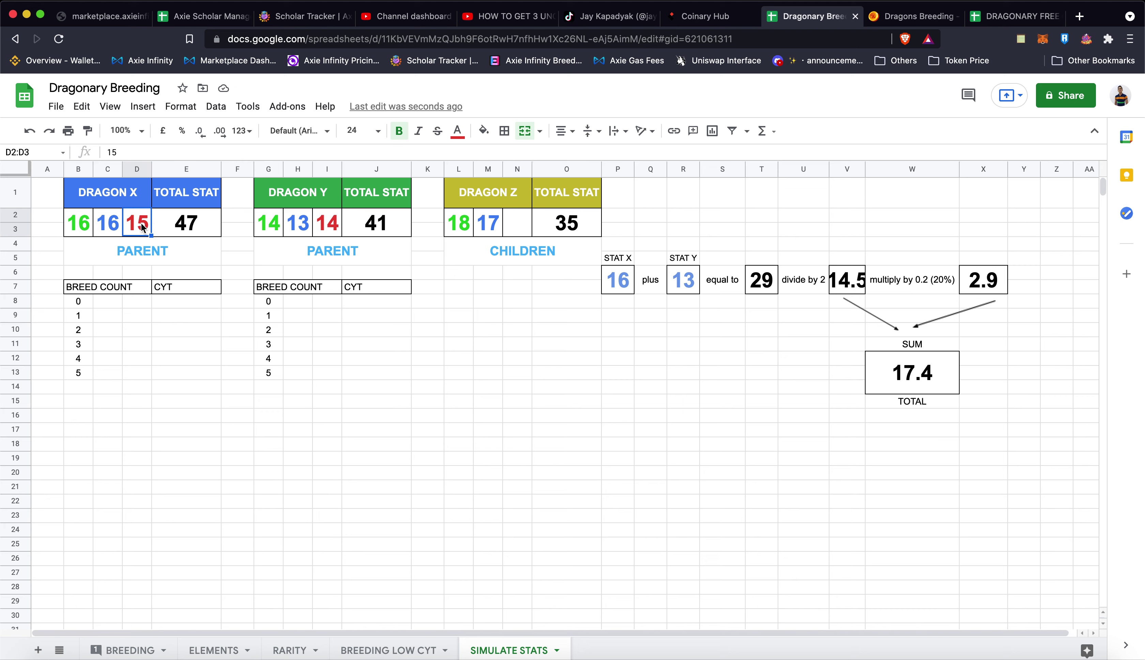
# Simulate with STAT X 15 and STAT Y 14, the parents' third stats
pyautogui.click(625, 287)
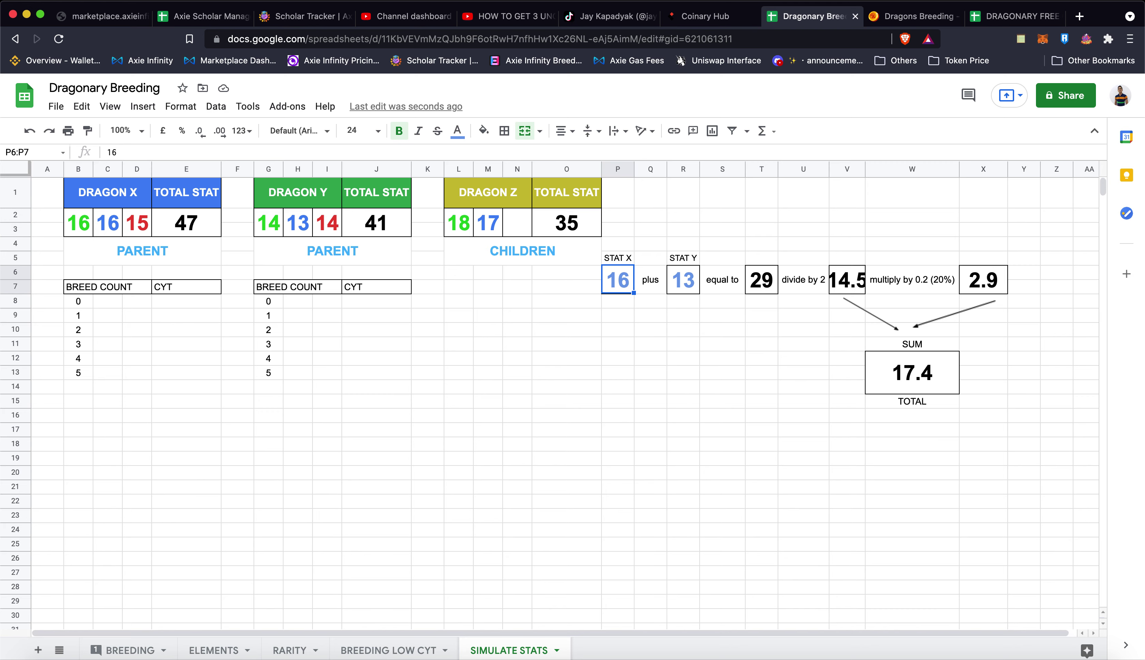
pyautogui.write('15')
pyautogui.press('Tab')
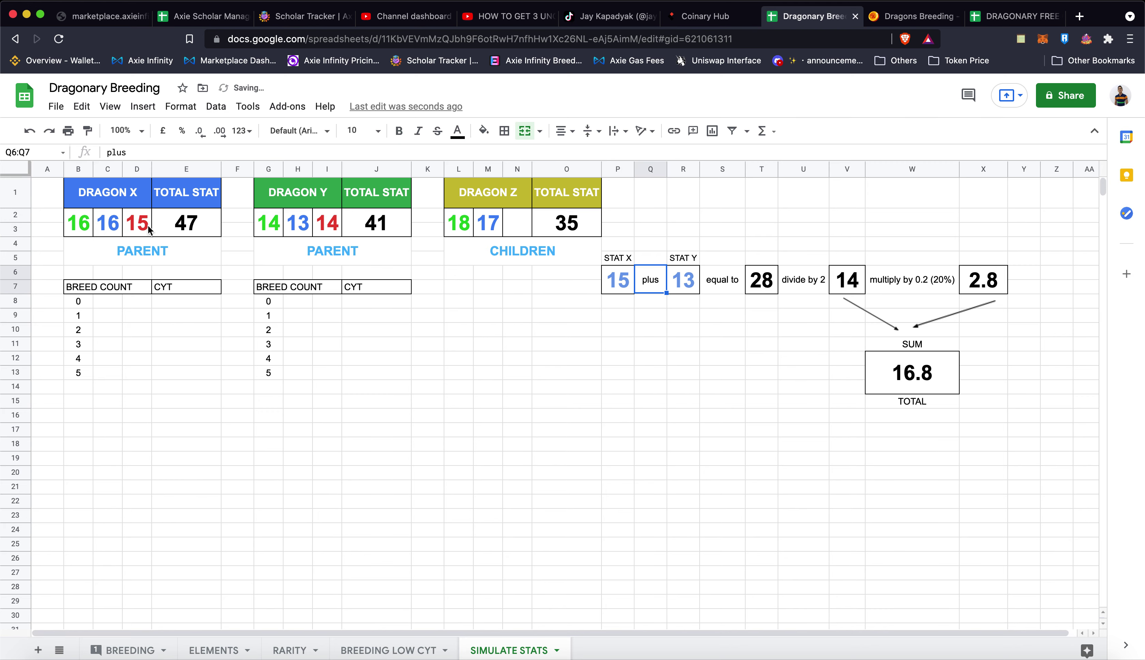
pyautogui.click(136, 221)
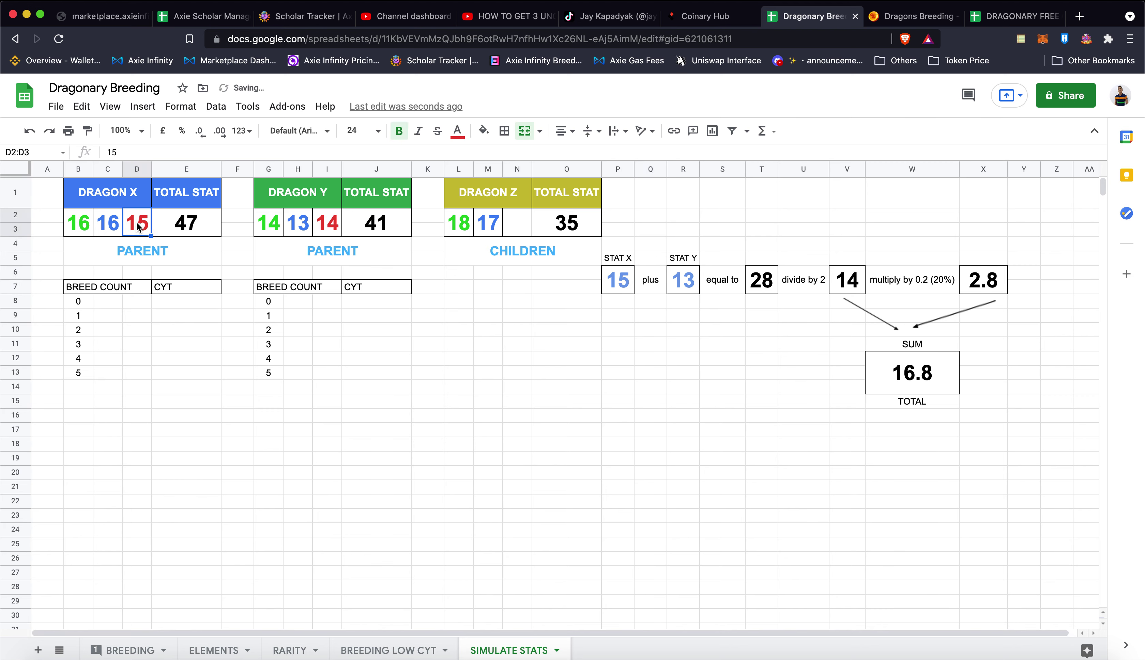
pyautogui.click(334, 226)
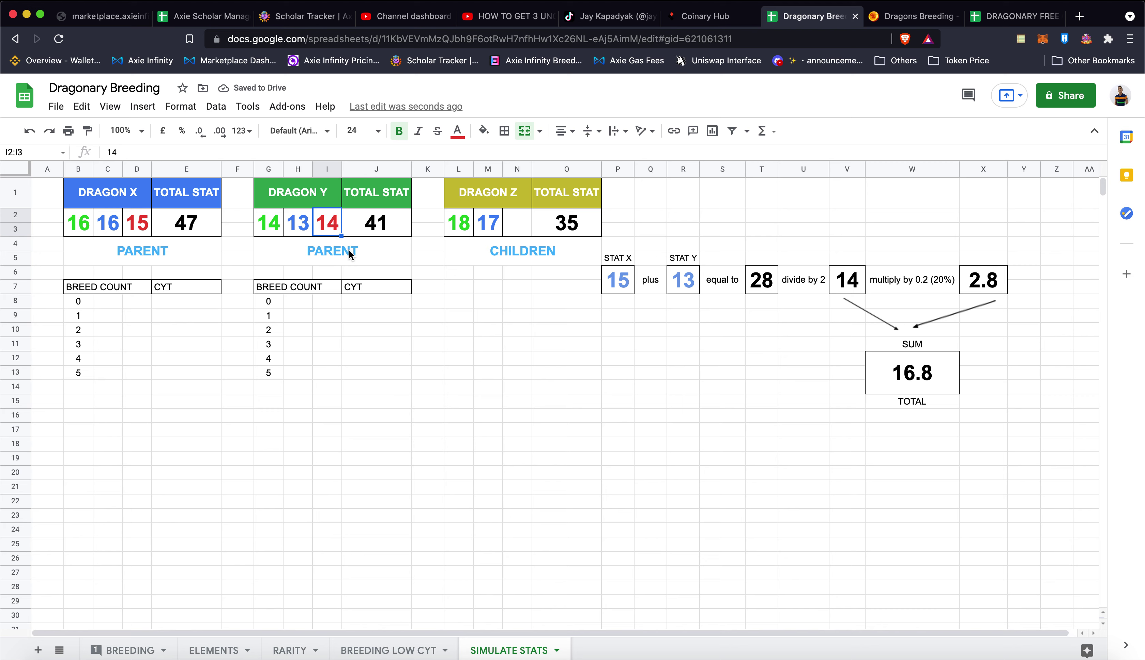
pyautogui.click(688, 283)
pyautogui.write('1')
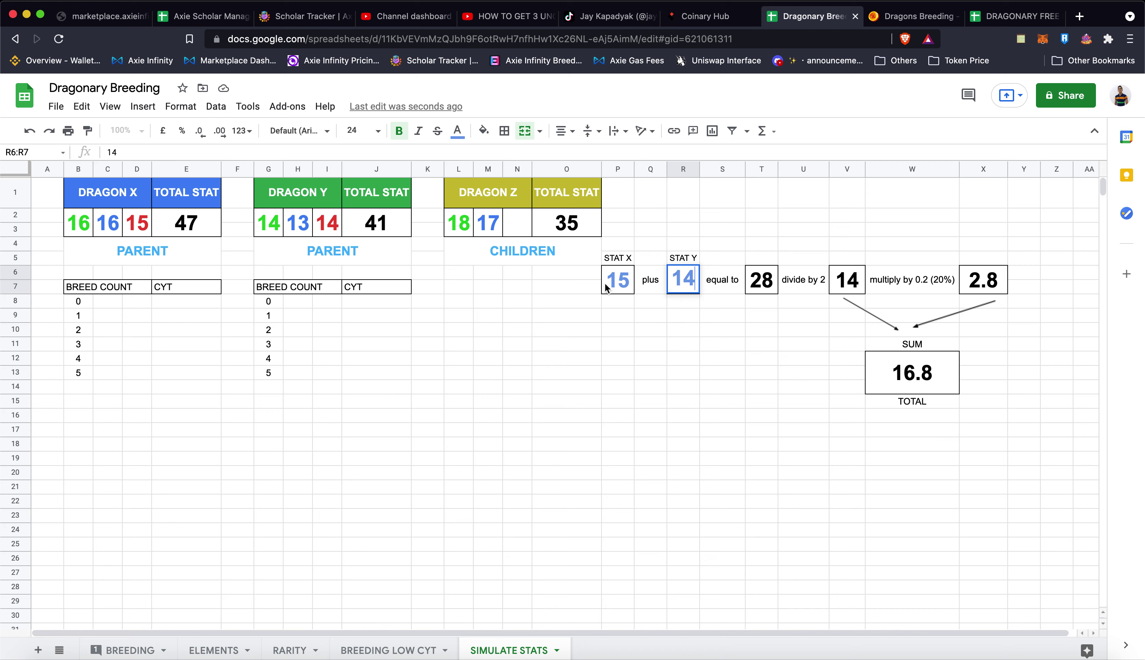
pyautogui.click(729, 293)
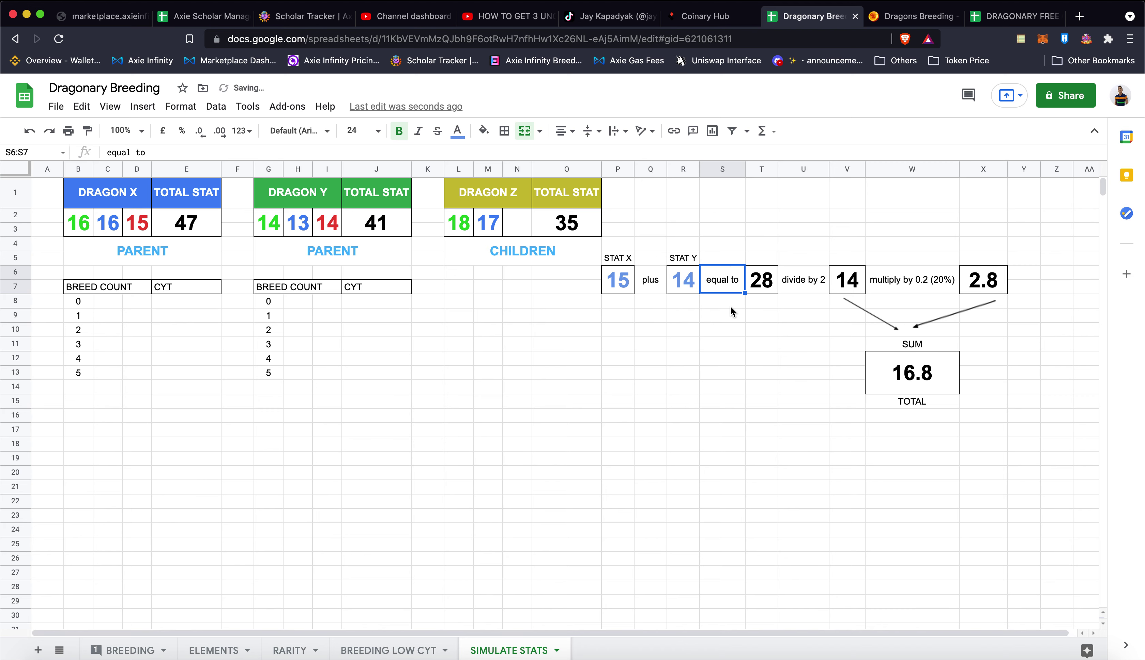
# Check the sum, halving, 0.2 multiplication and SUM formulas giving a 17.4 total
pyautogui.click(614, 294)
pyautogui.click(685, 291)
pyautogui.click(756, 292)
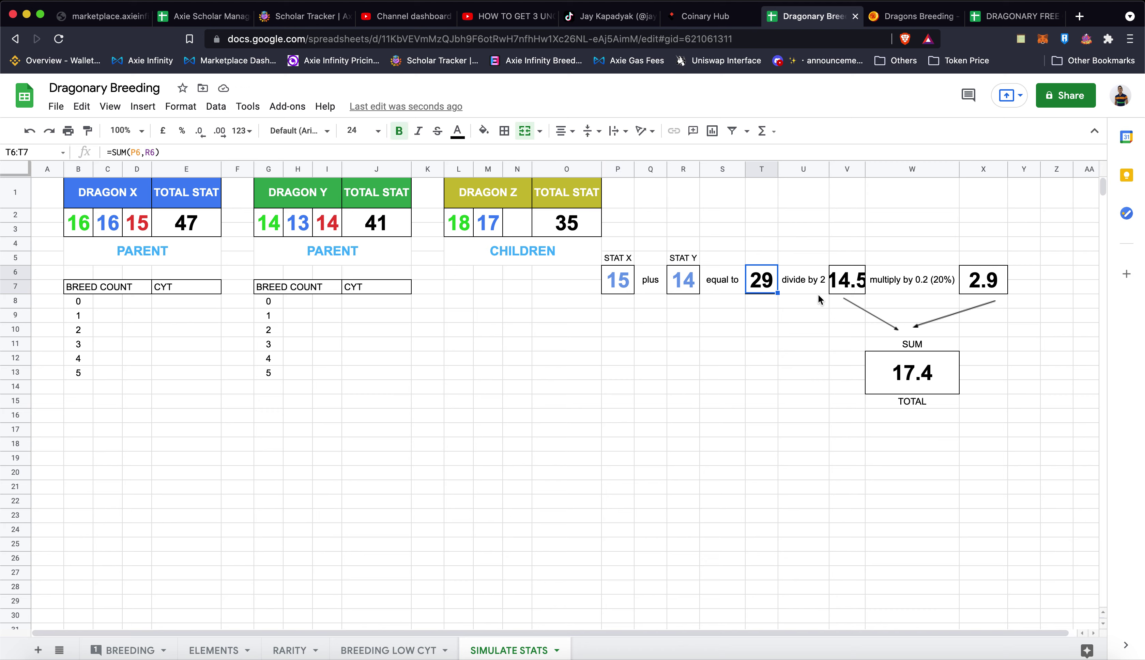
pyautogui.click(841, 289)
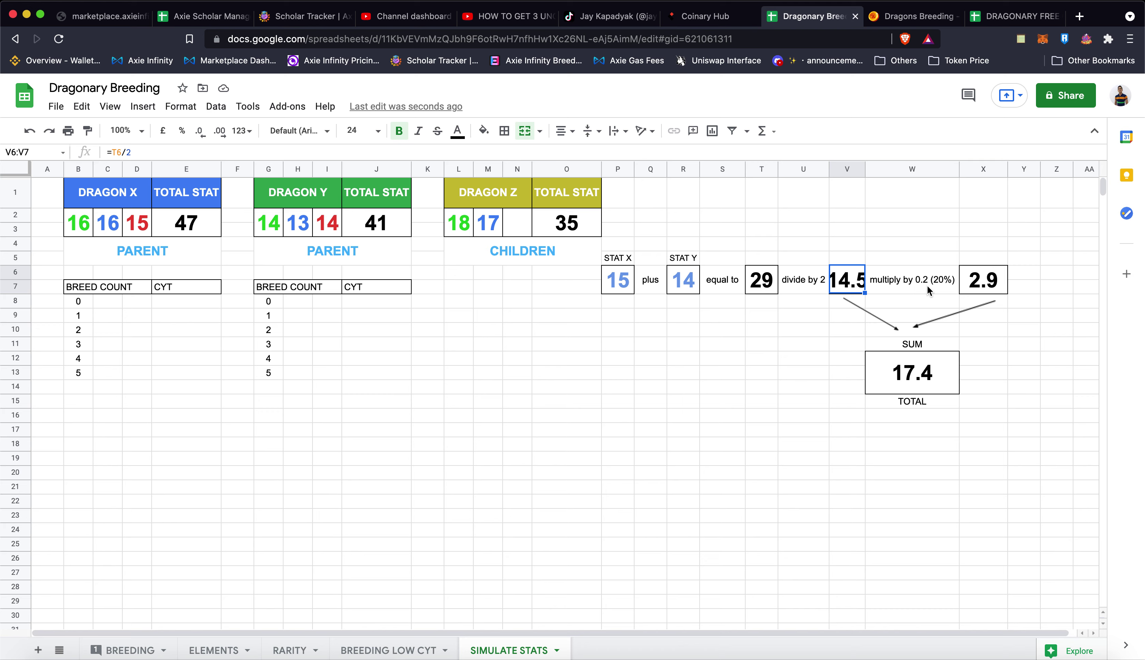
pyautogui.click(977, 283)
pyautogui.click(839, 283)
pyautogui.click(983, 287)
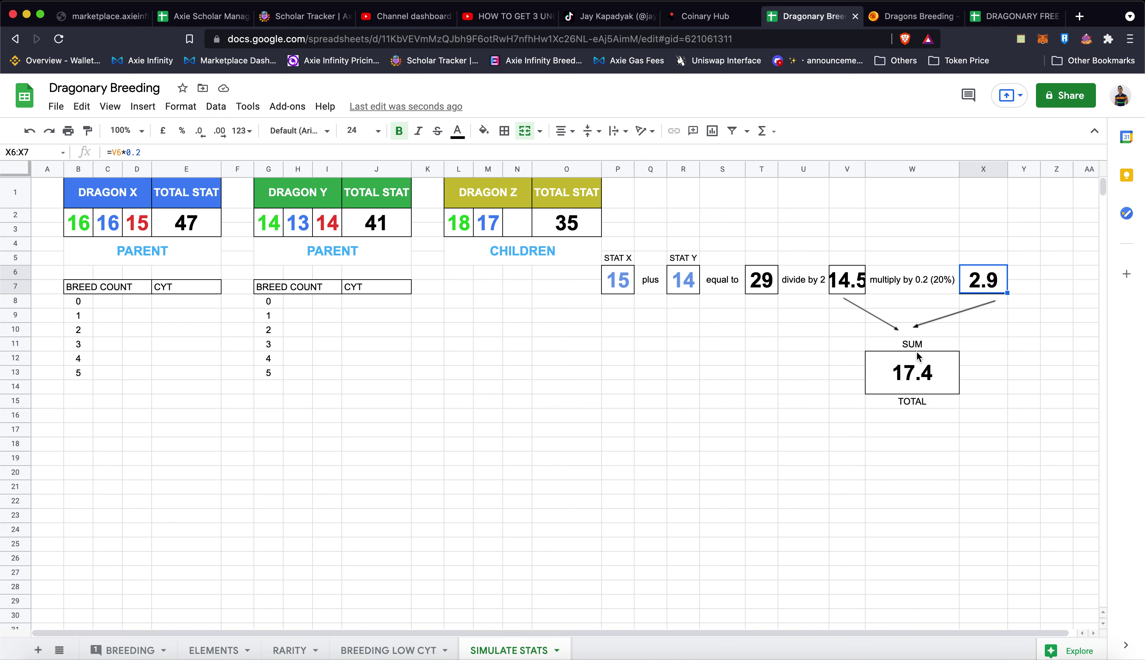
pyautogui.click(917, 363)
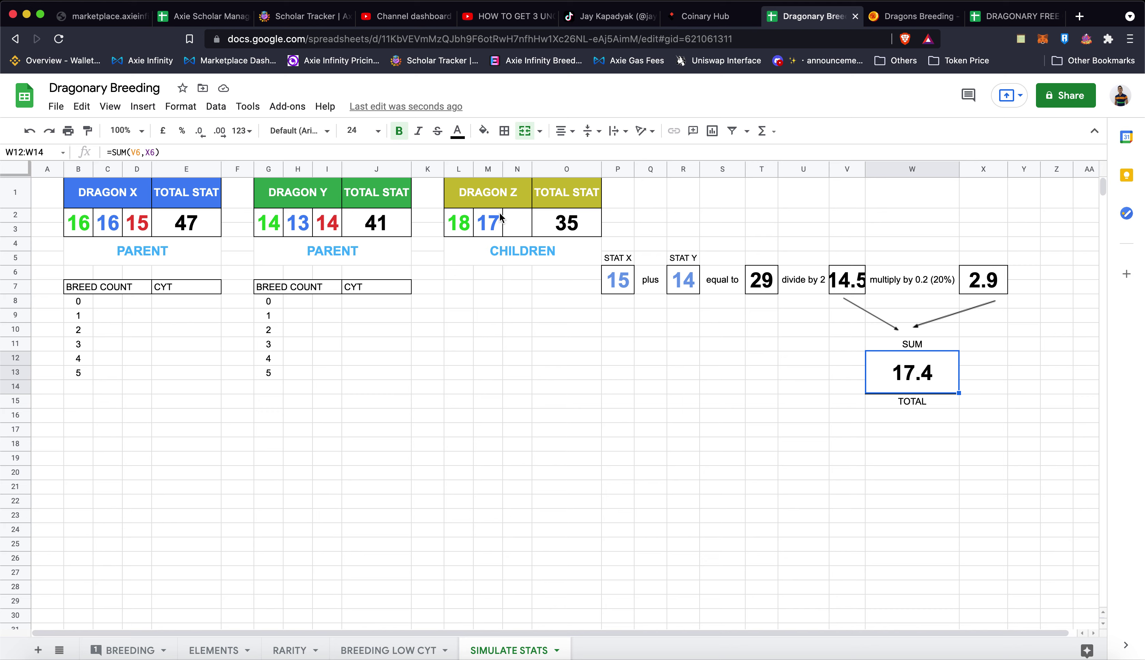
# Enter 17 as Dragon Z's third stat, raising its total to 52, then view the whitepaper breeding page
pyautogui.click(522, 230)
pyautogui.write('17')
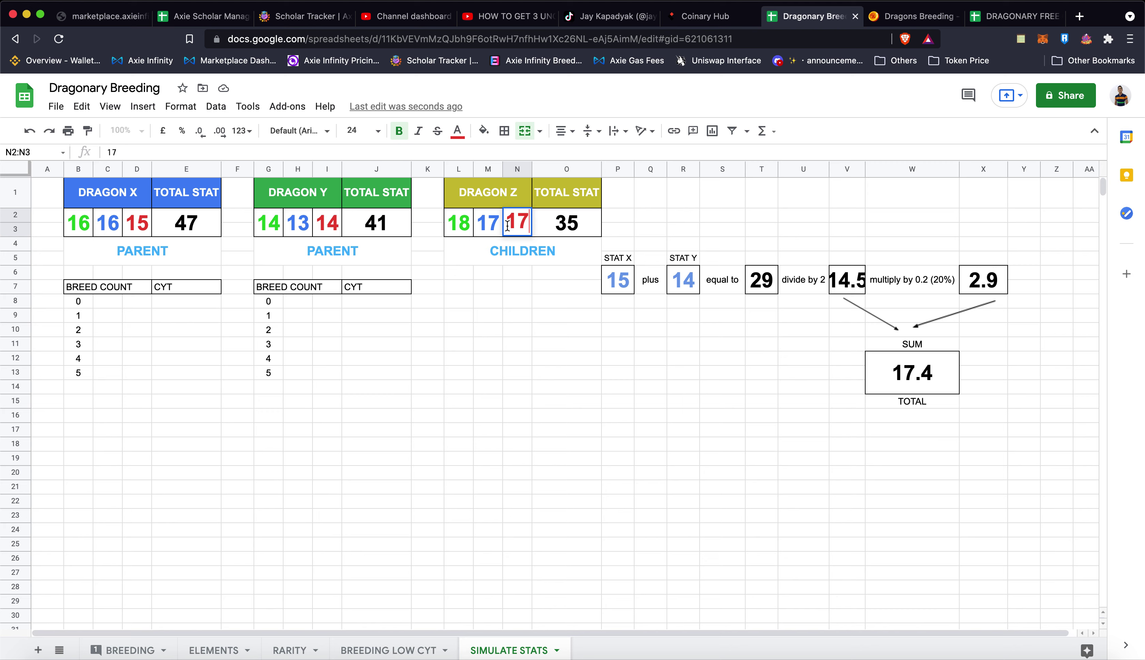
pyautogui.press('Tab')
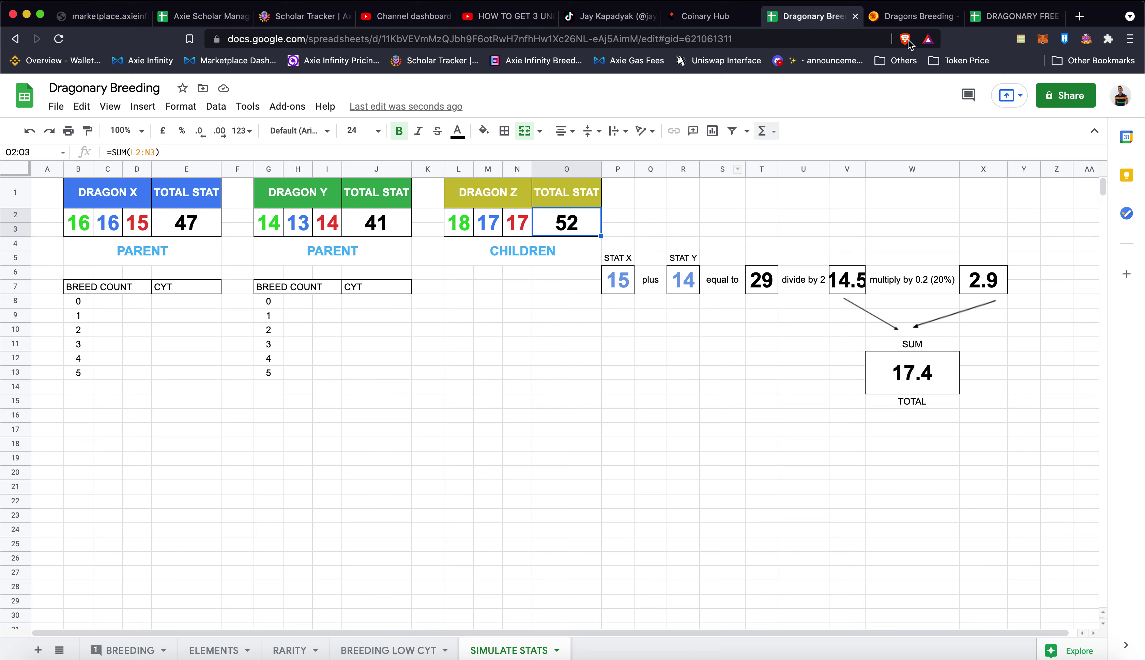
pyautogui.click(902, 20)
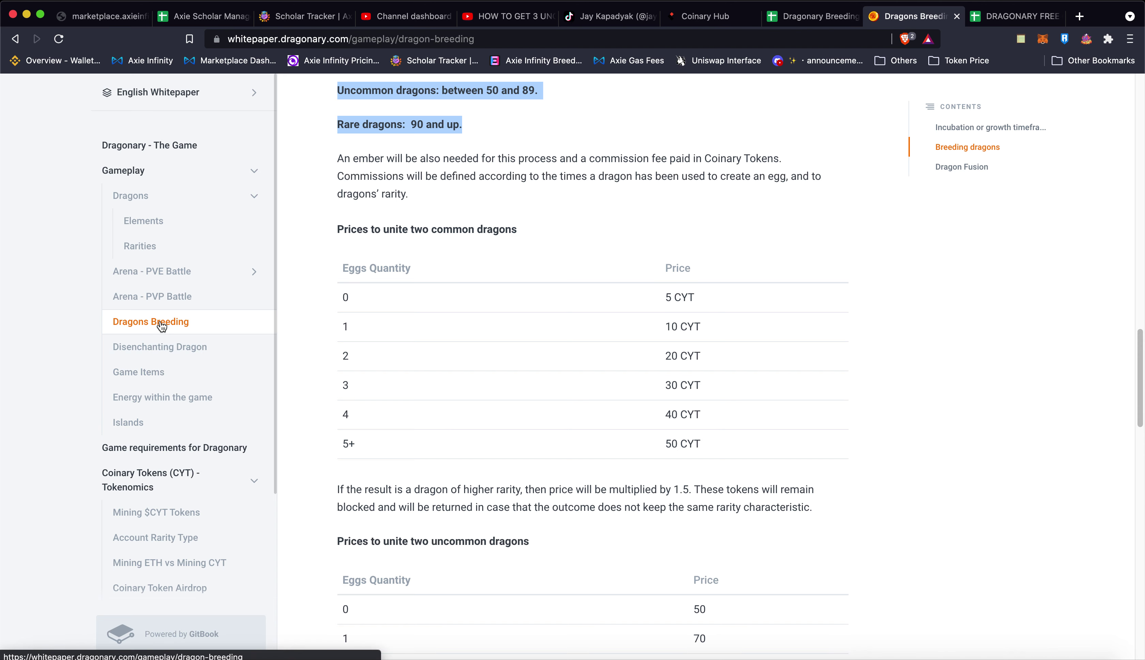
# In the whitepaper, highlight the stat-sum rarity ranges and the Uncommon dragons range 50–89
pyautogui.scroll(5, 431, 344)
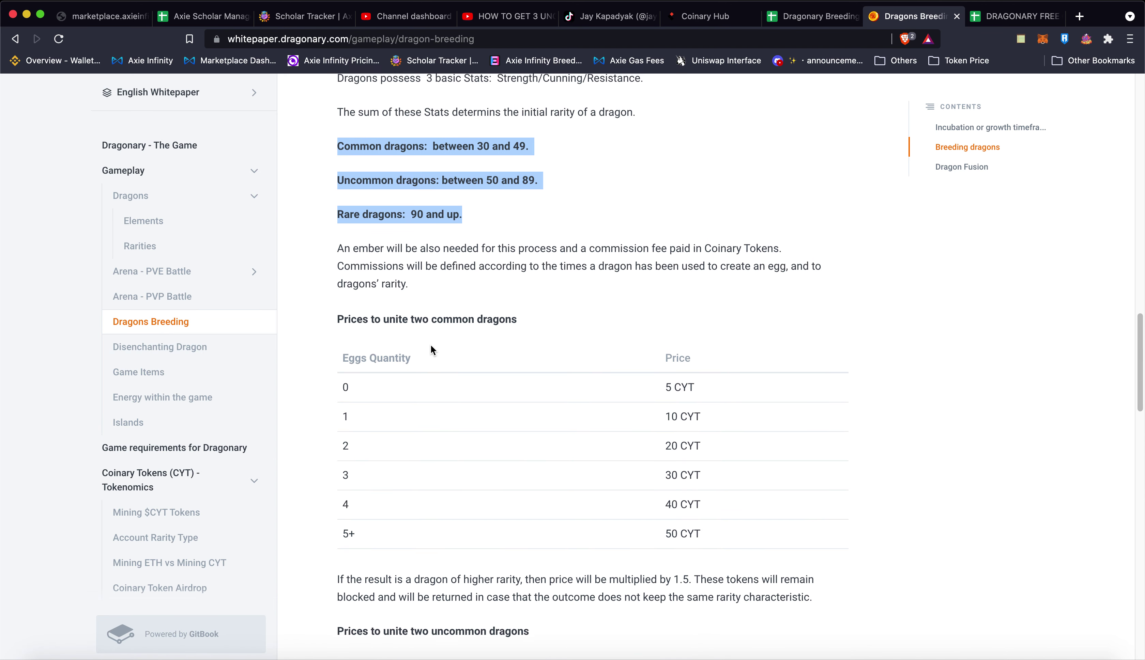
pyautogui.click(389, 192)
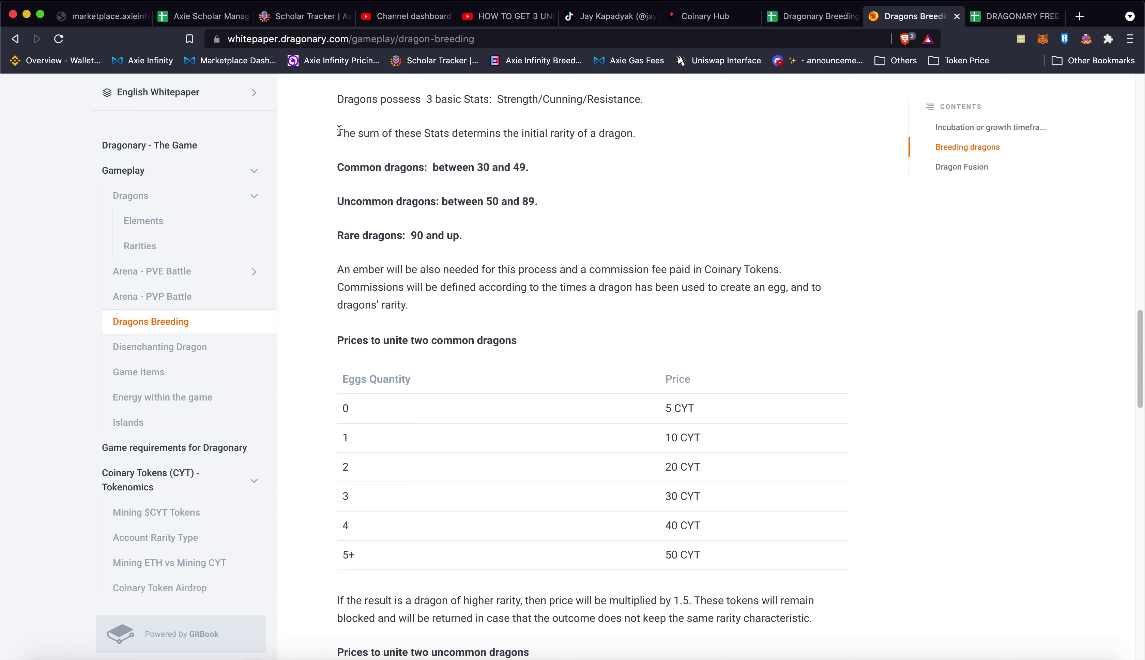
pyautogui.moveTo(337, 134); pyautogui.dragTo(463, 240)
pyautogui.click(383, 194)
pyautogui.moveTo(487, 201); pyautogui.dragTo(535, 201)
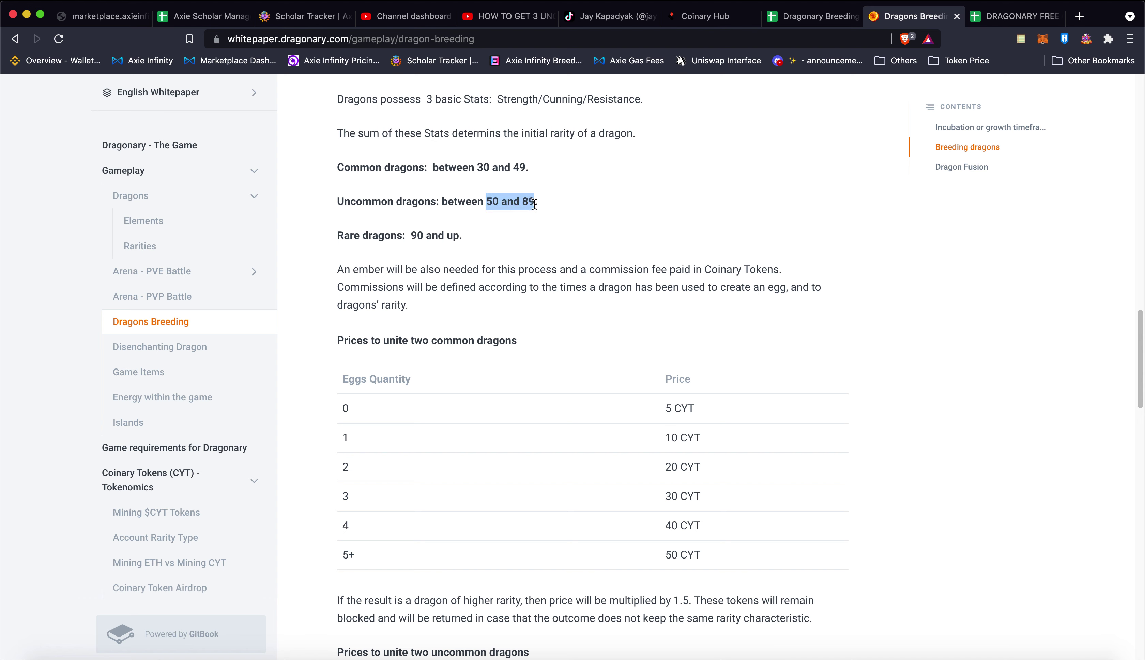
pyautogui.moveTo(343, 201); pyautogui.dragTo(439, 202)
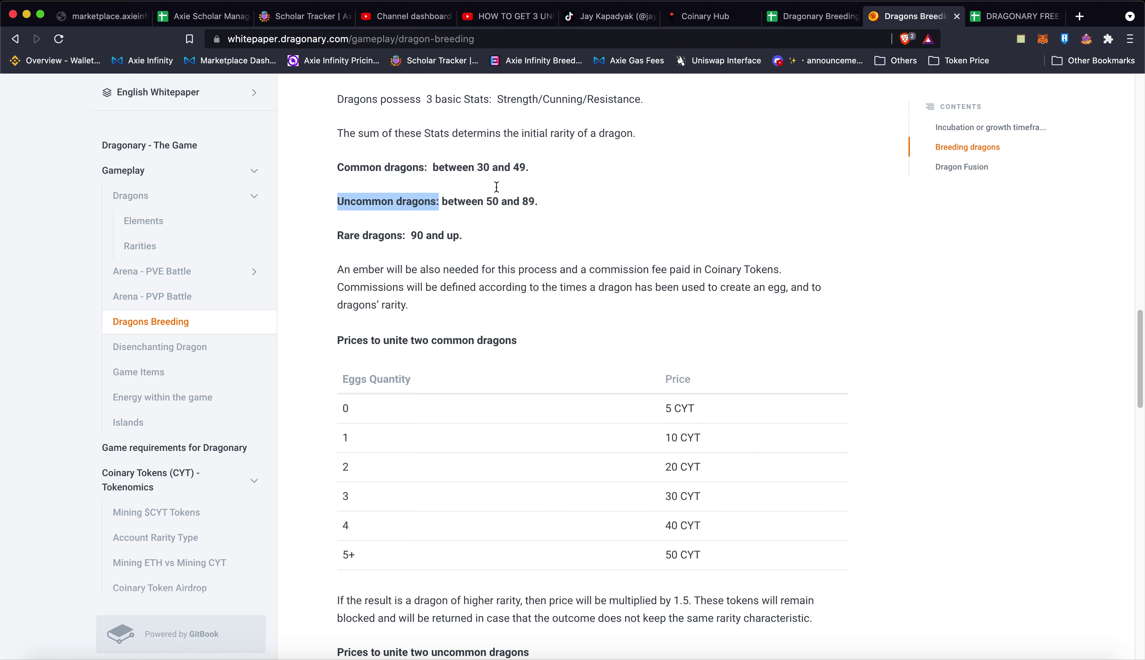
# Back in the sheet, check Dragon Z's first stat of 18 and its total of 52
pyautogui.click(809, 16)
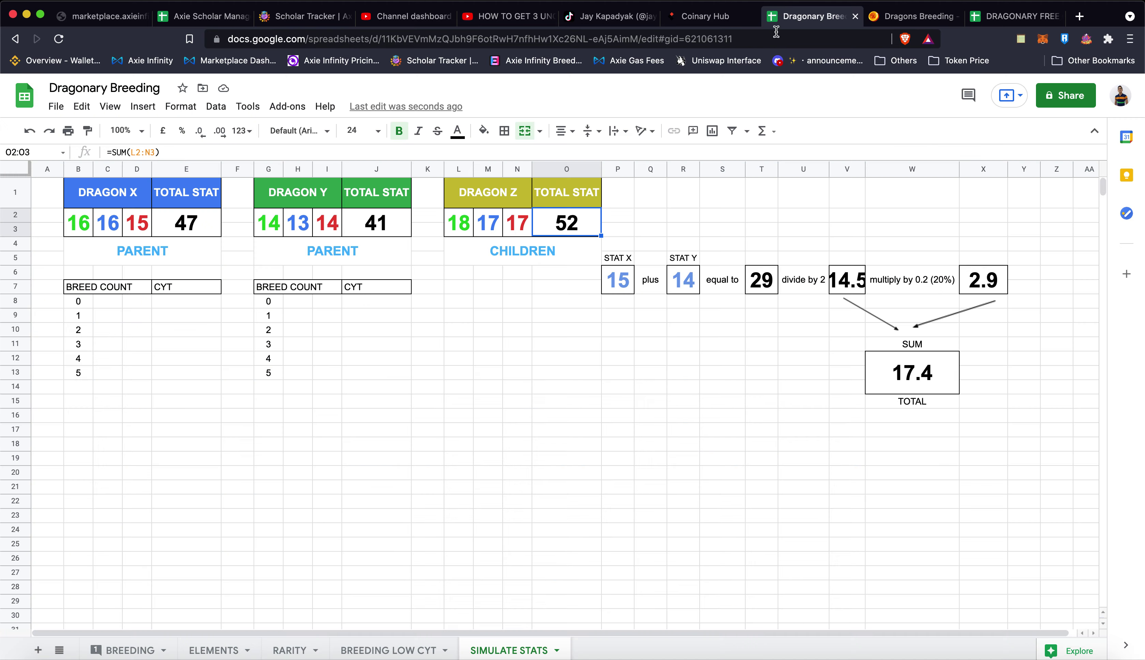
pyautogui.click(463, 220)
pyautogui.click(582, 229)
# Find the 'Prices to unite two common dragons' heading in the whitepaper, then return to the spreadsheet
pyautogui.click(913, 16)
pyautogui.click(482, 288)
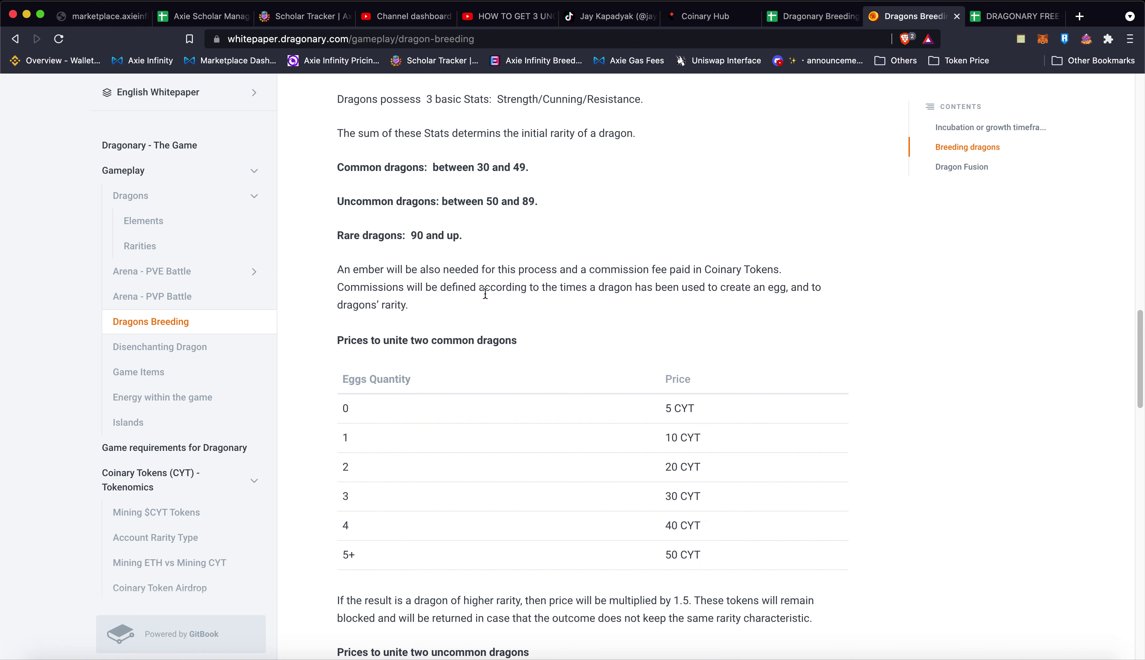
pyautogui.scroll(-2, 475, 374)
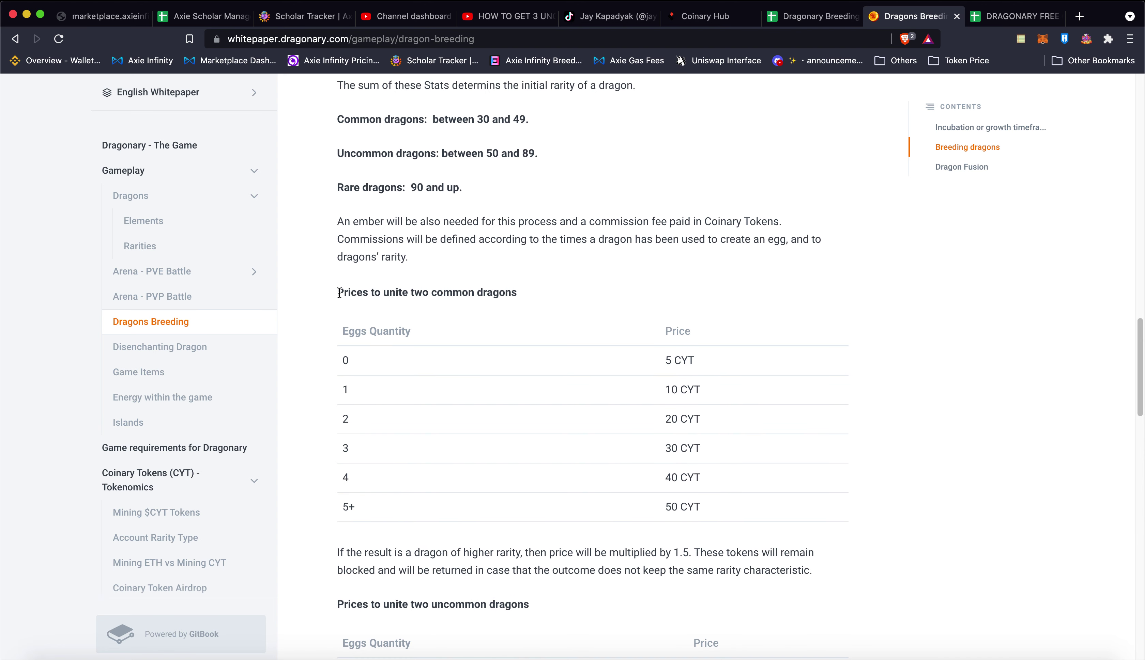
pyautogui.moveTo(339, 293); pyautogui.dragTo(541, 295)
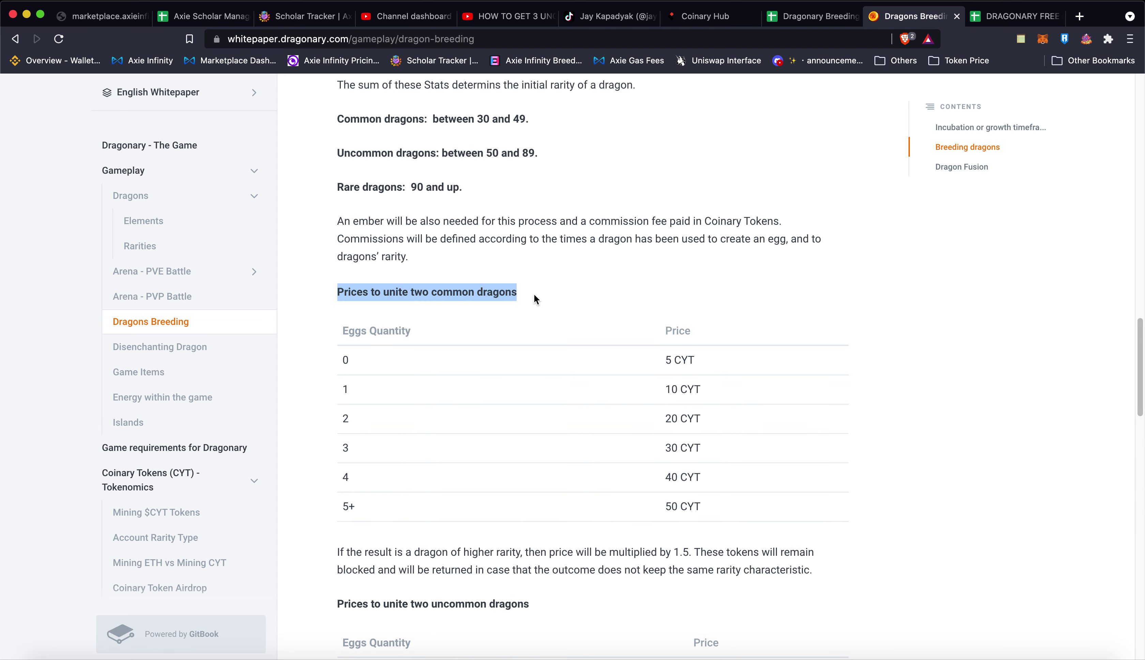
pyautogui.scroll(-1, 528, 304)
pyautogui.scroll(-1, 538, 315)
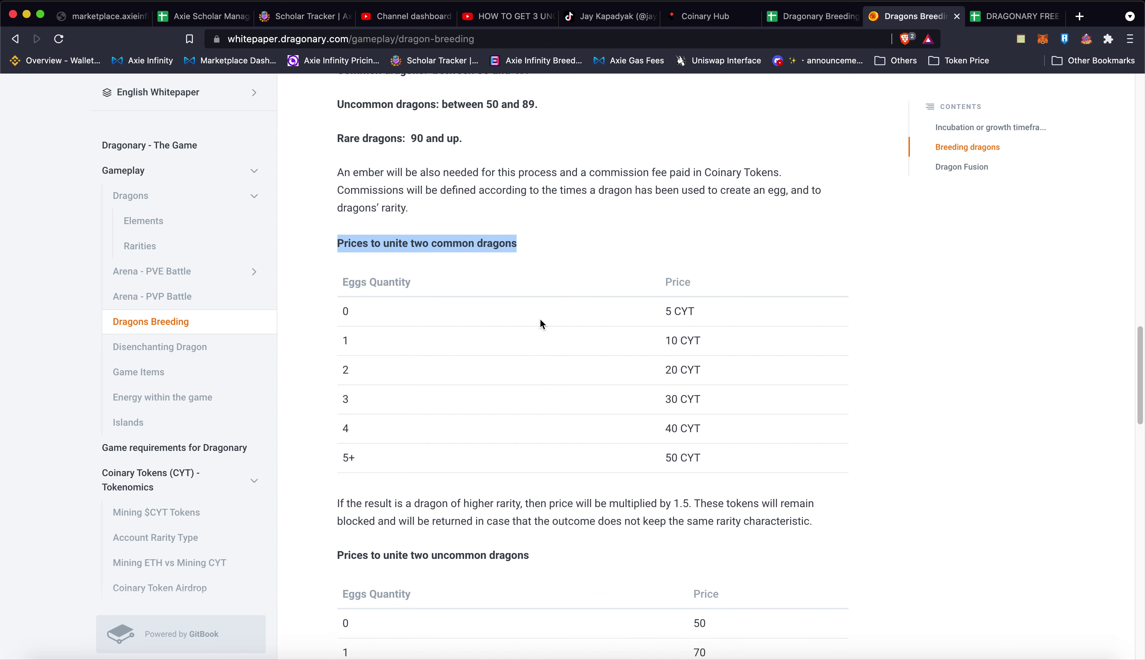
pyautogui.scroll(-1, 540, 324)
pyautogui.scroll(-1, 518, 322)
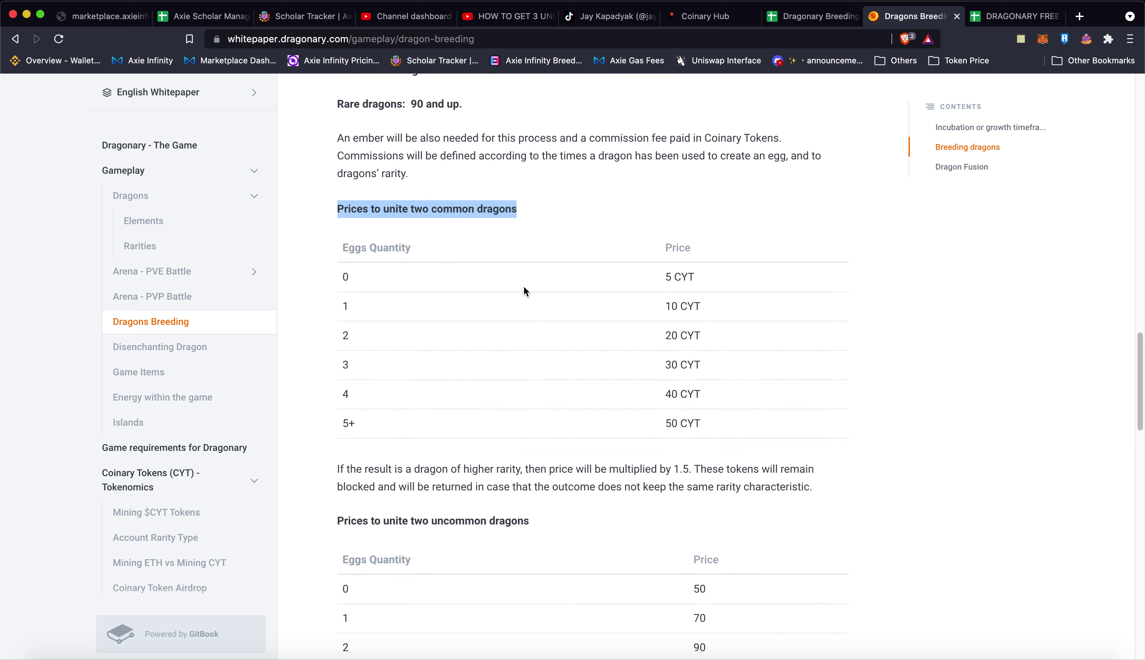
pyautogui.click(345, 277)
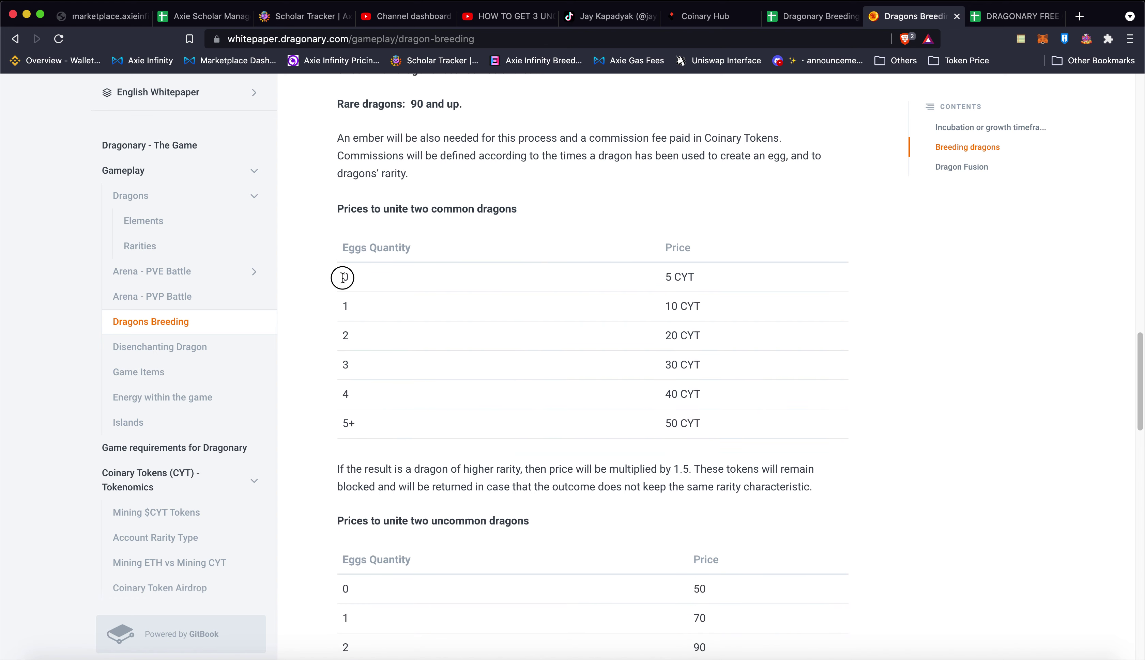
pyautogui.click(792, 18)
pyautogui.click(108, 223)
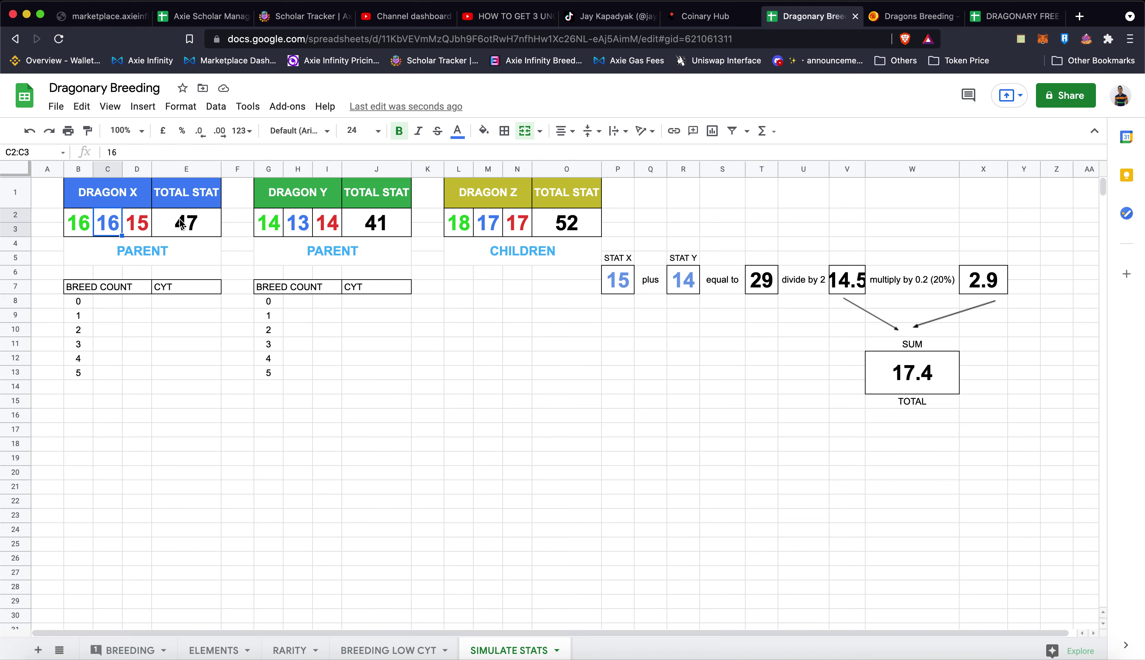
pyautogui.click(283, 224)
pyautogui.click(893, 18)
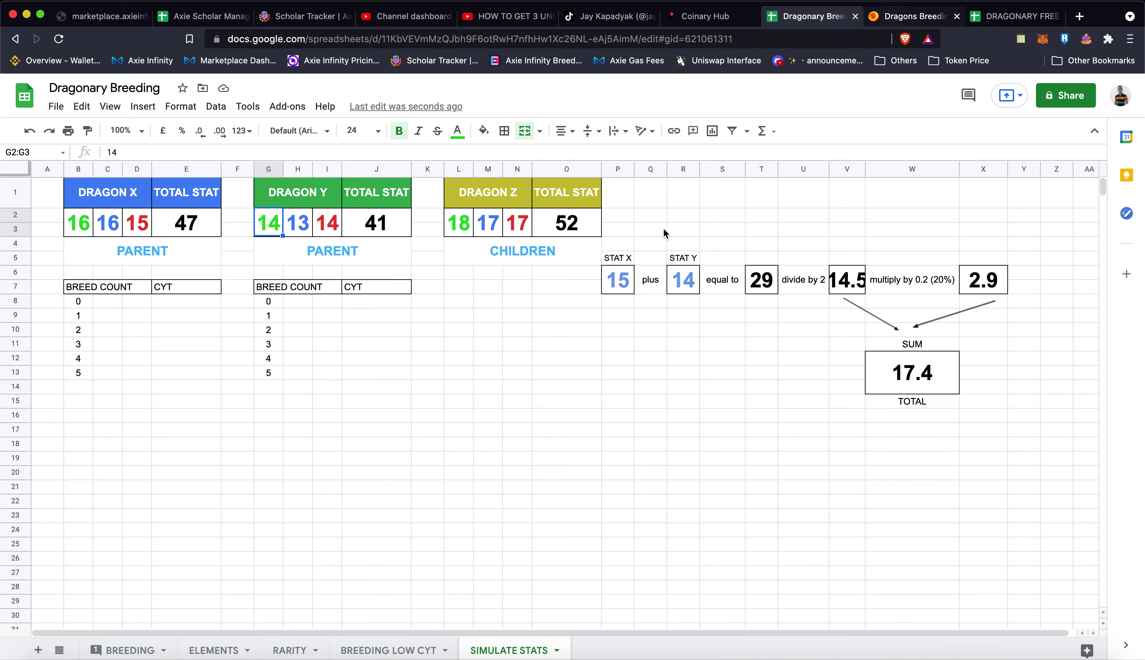
pyautogui.moveTo(335, 210); pyautogui.dragTo(752, 427)
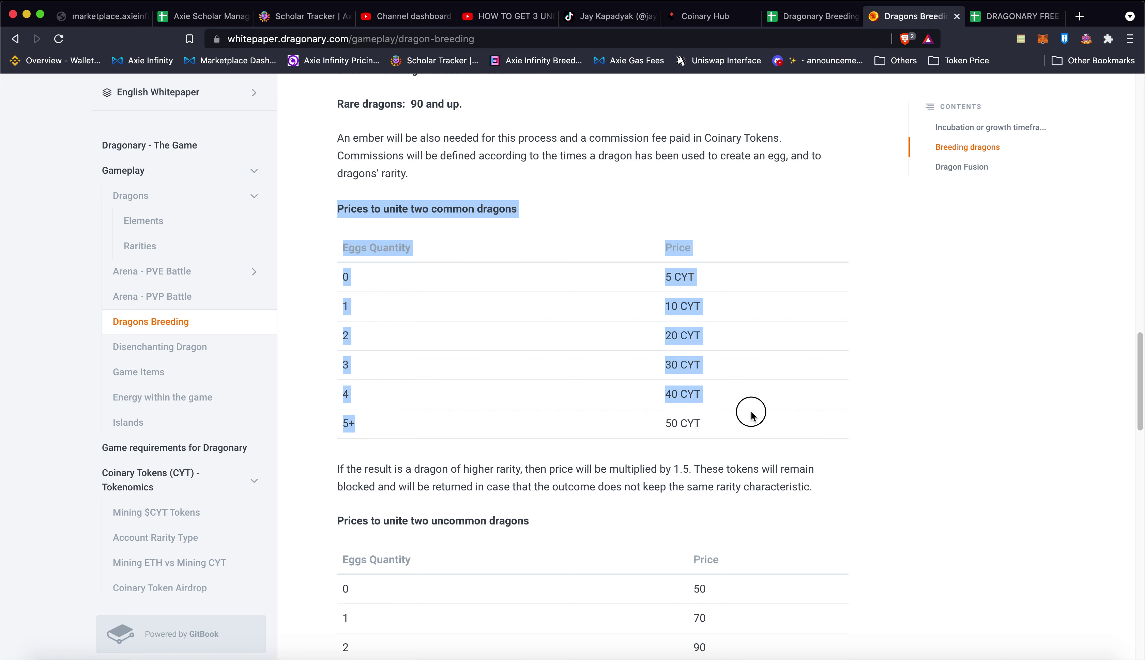
pyautogui.click(813, 17)
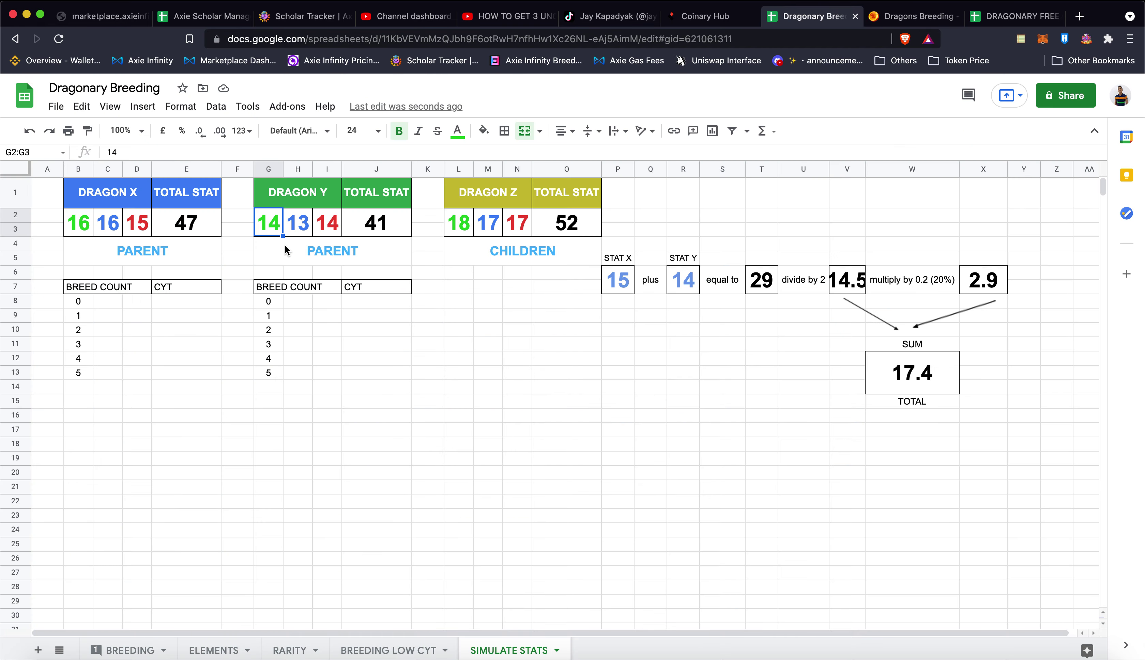
pyautogui.click(78, 225)
pyautogui.click(106, 252)
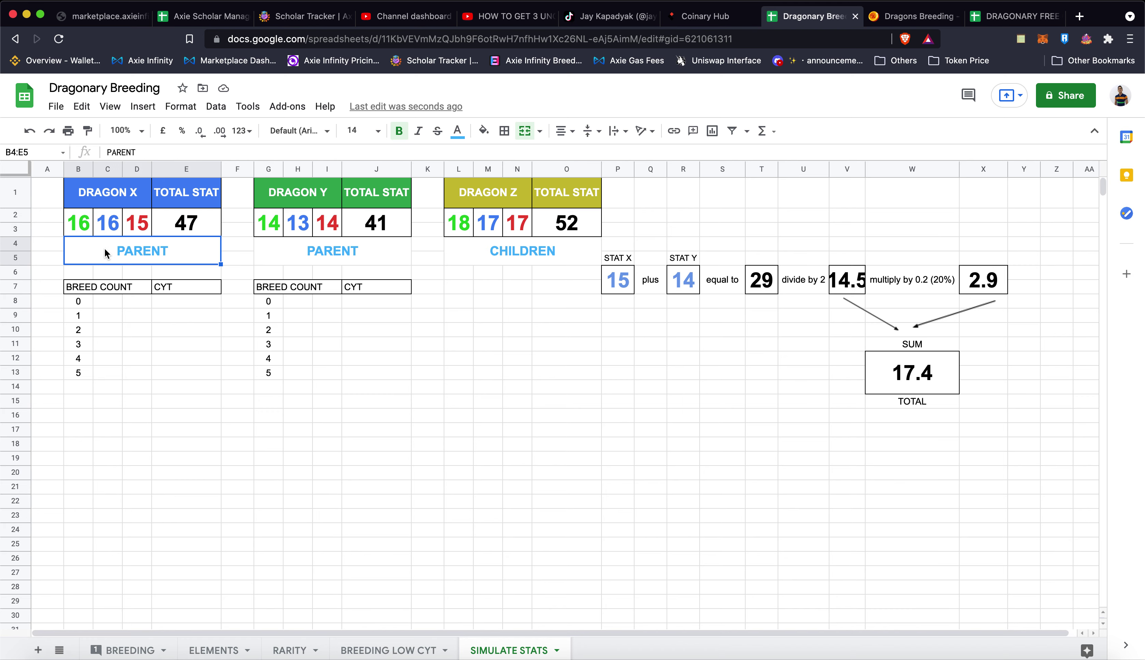
pyautogui.click(81, 300)
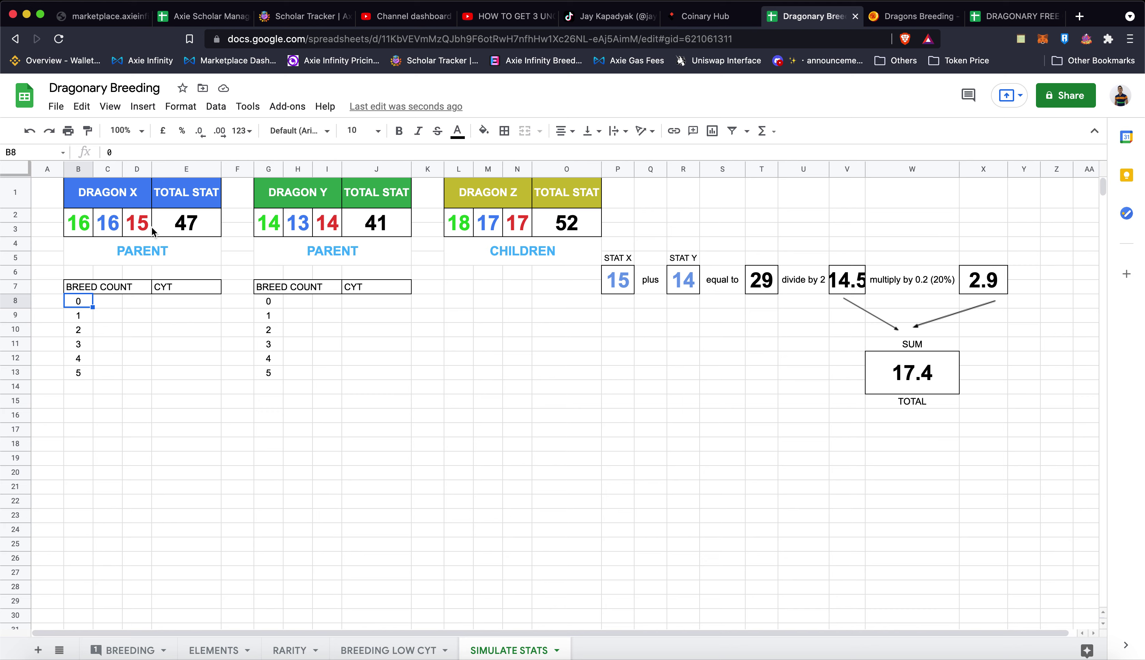
pyautogui.click(150, 254)
pyautogui.click(85, 301)
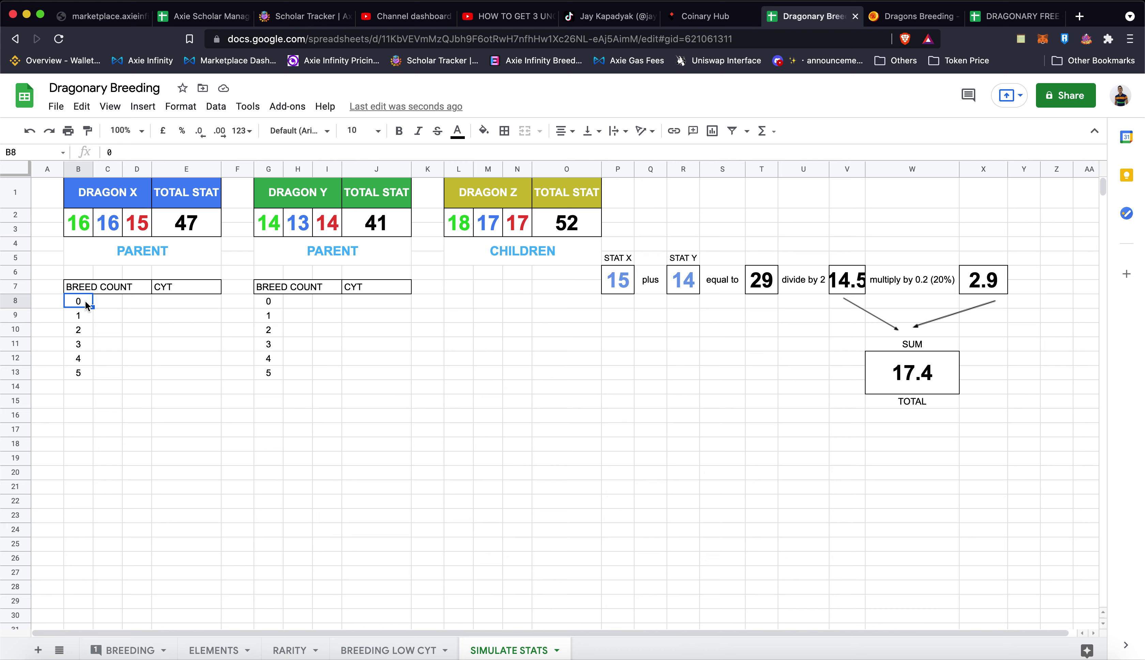
pyautogui.click(275, 229)
pyautogui.click(324, 251)
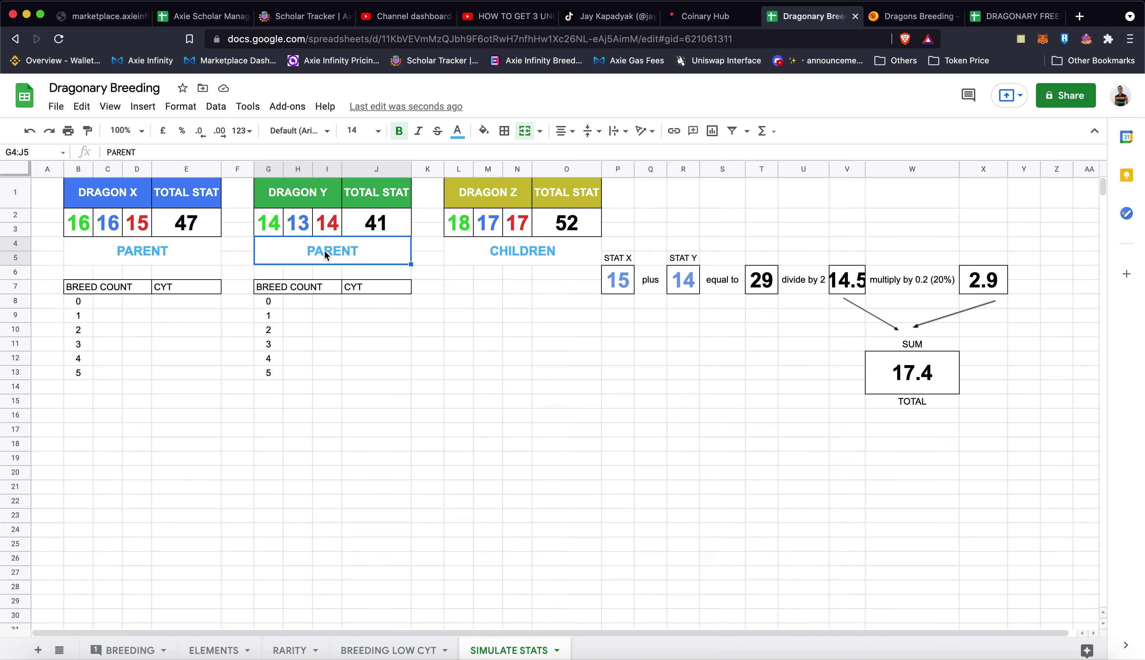
pyautogui.click(270, 301)
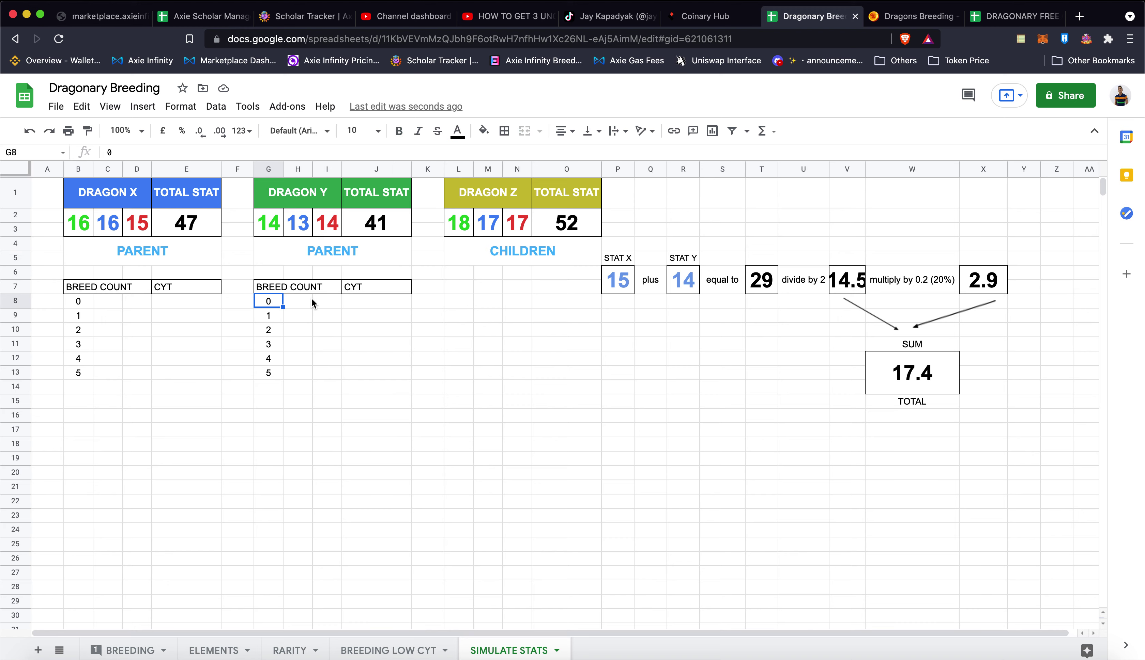
pyautogui.click(187, 305)
pyautogui.click(139, 225)
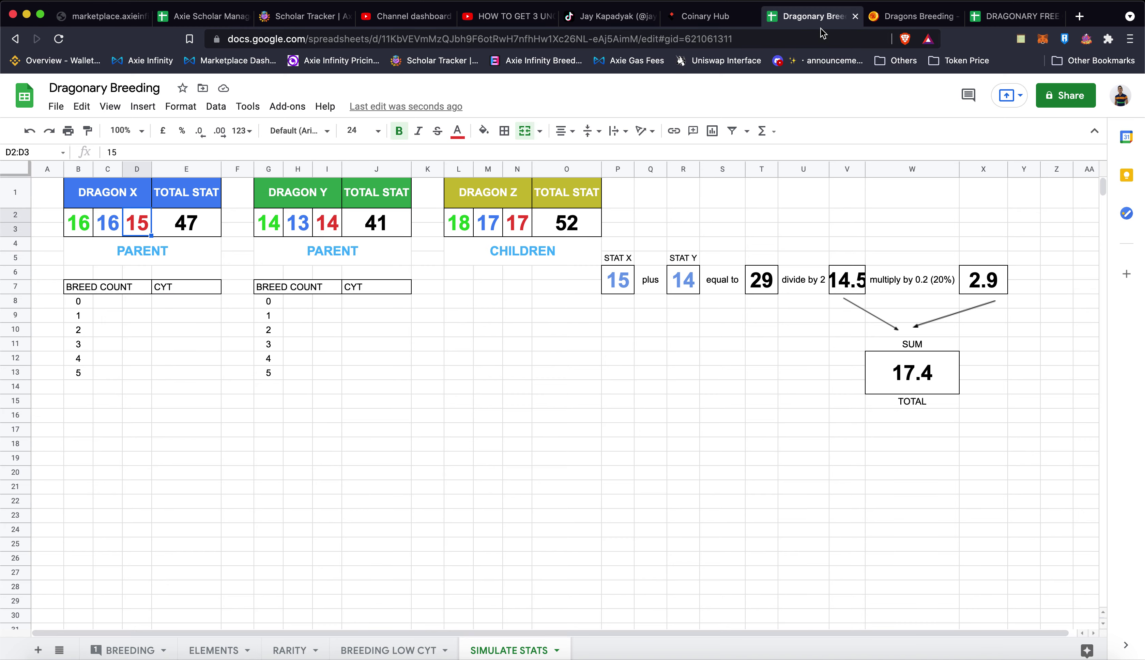
pyautogui.click(910, 21)
pyautogui.click(517, 321)
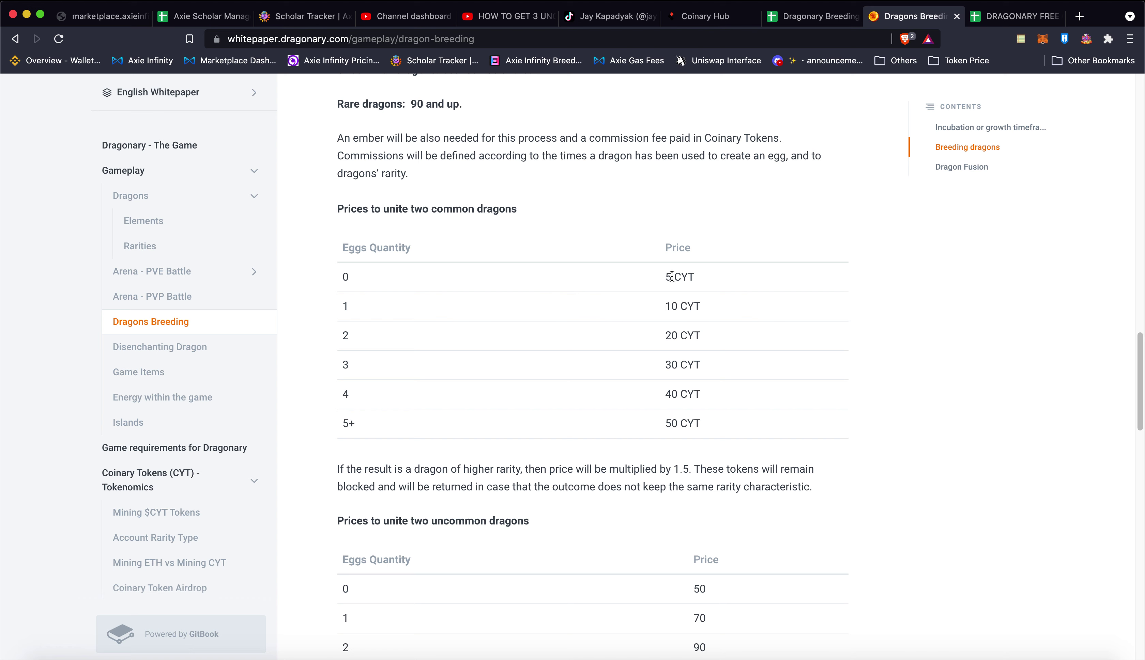
pyautogui.moveTo(671, 276); pyautogui.dragTo(708, 273)
pyautogui.doubleClick(354, 276)
pyautogui.moveTo(664, 277); pyautogui.dragTo(695, 278)
pyautogui.click(798, 23)
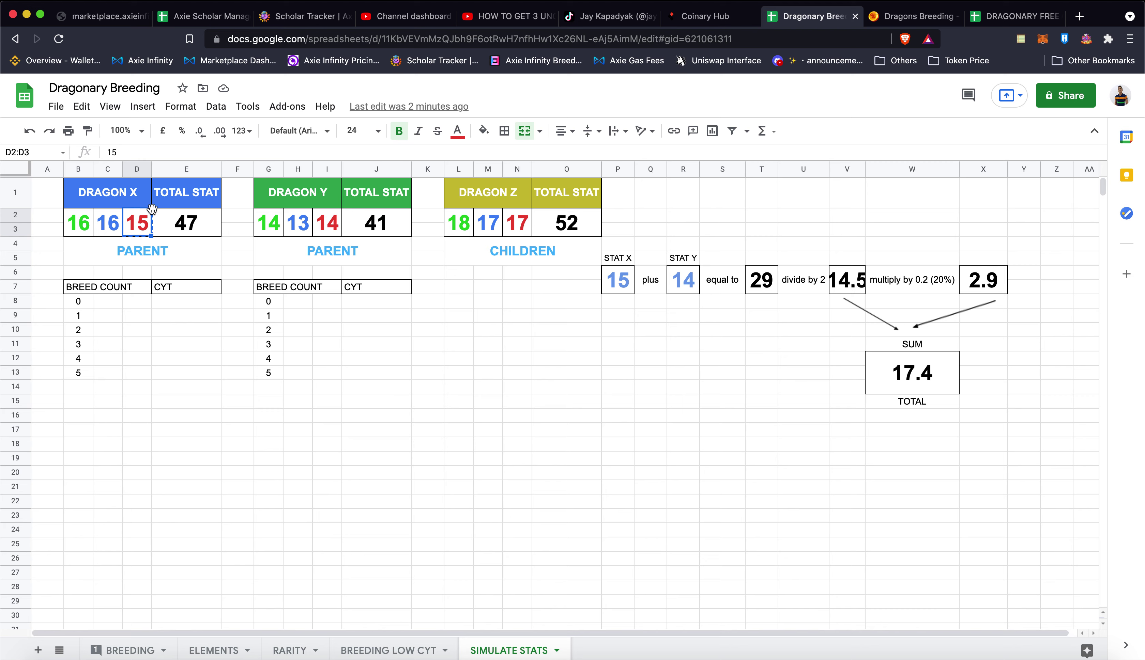
# Select the empty range E16:E20 to use as blank cells
pyautogui.click(136, 251)
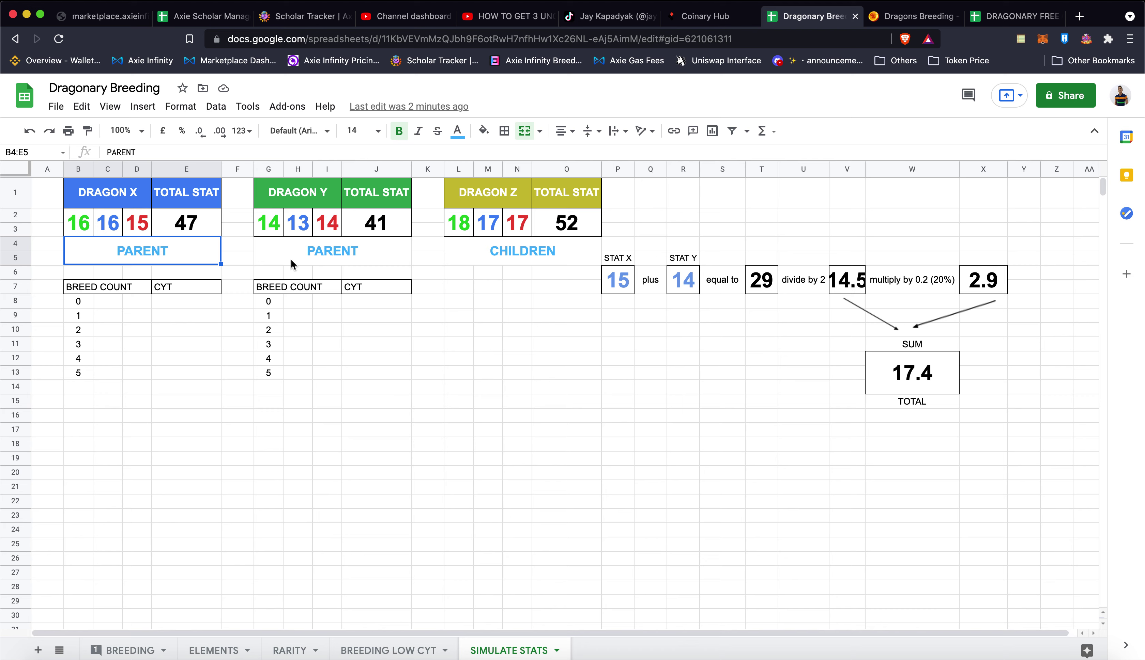
pyautogui.click(312, 255)
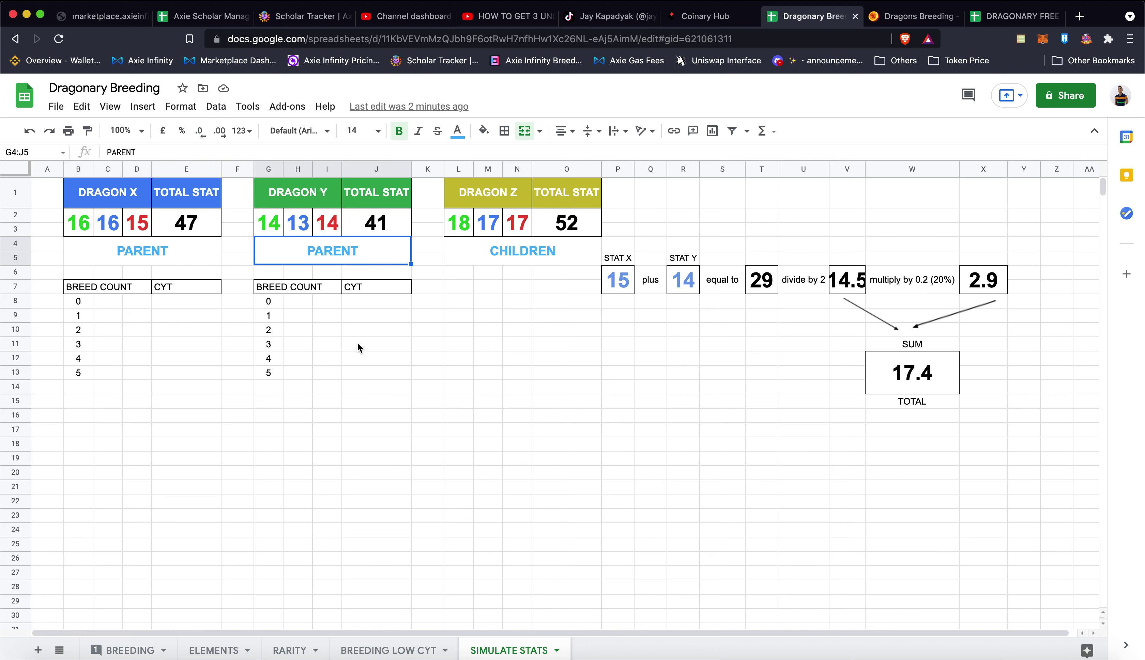
pyautogui.click(381, 307)
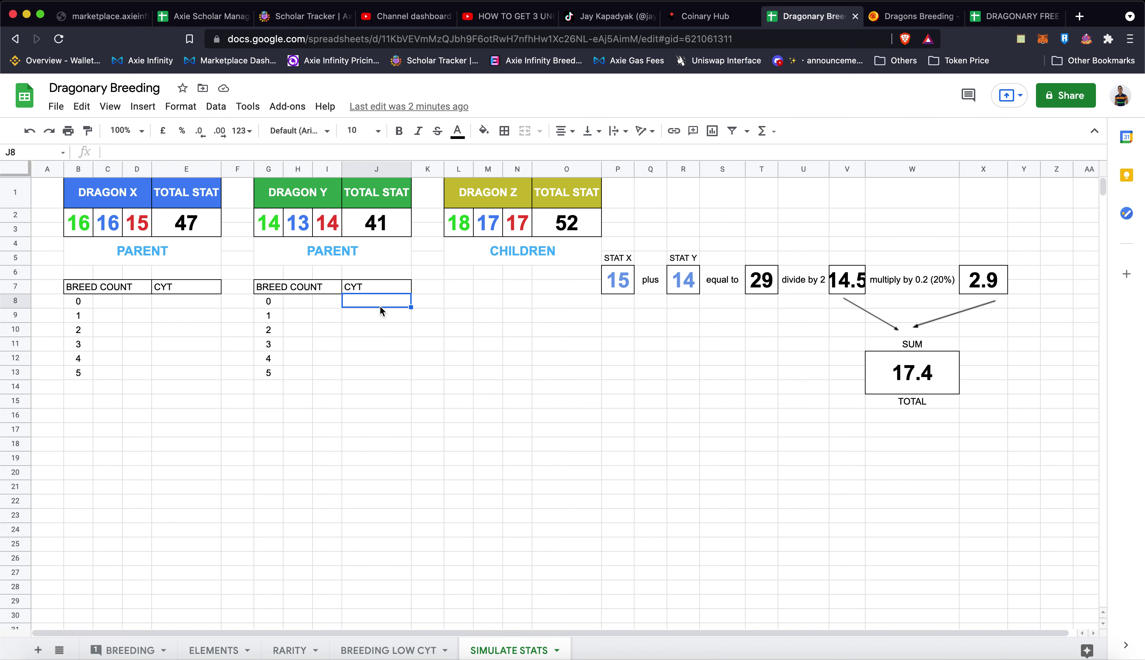
pyautogui.click(180, 285)
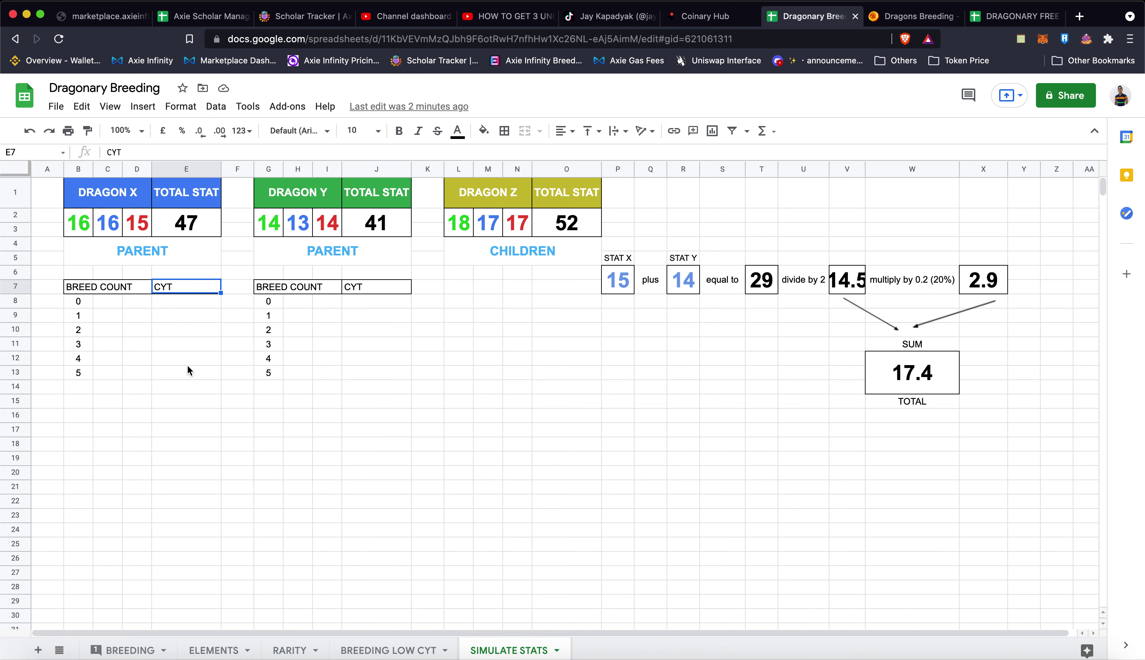
pyautogui.keyDown('shift'); pyautogui.click(185, 374); pyautogui.keyUp('shift')
pyautogui.click(187, 416)
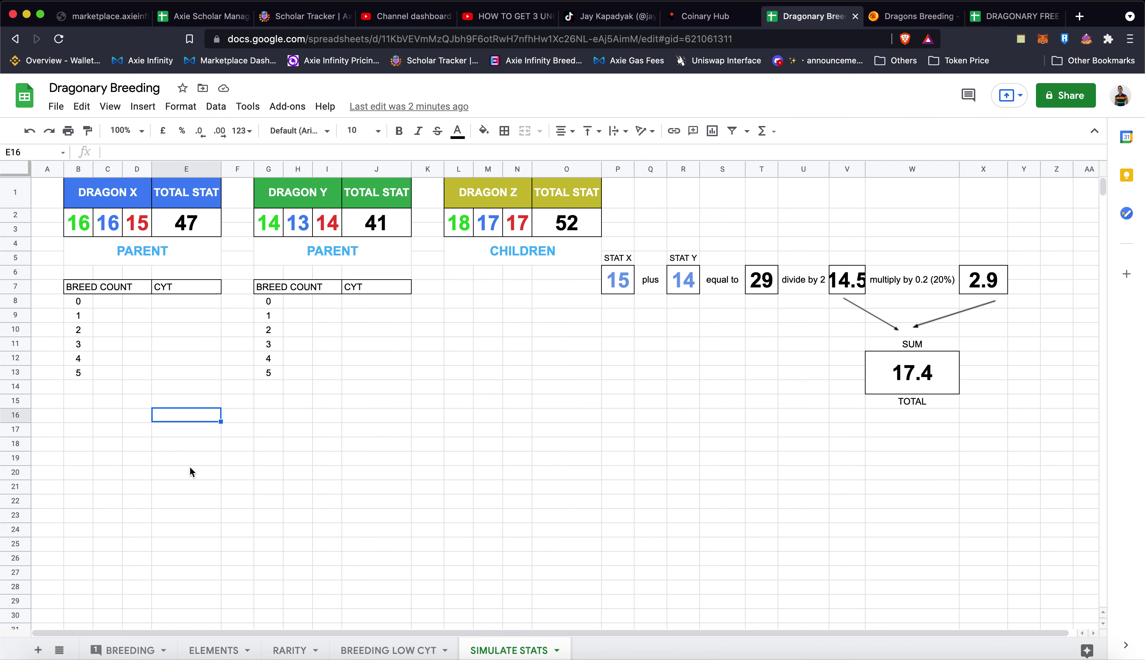
pyautogui.keyDown('shift'); pyautogui.click(189, 468); pyautogui.keyUp('shift')
# Paste the blanks over the CYT headers at E7 and J7, removing them and their borders
pyautogui.click(188, 287)
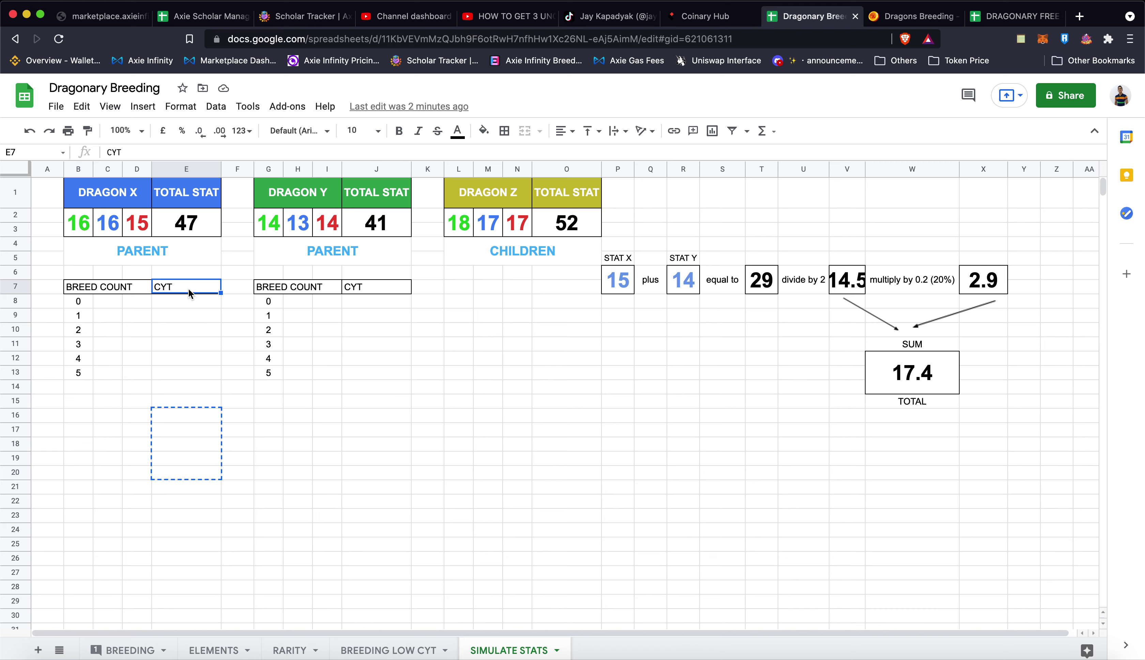
pyautogui.hotkey('ctrl', 'v')
pyautogui.click(195, 329)
pyautogui.click(359, 290)
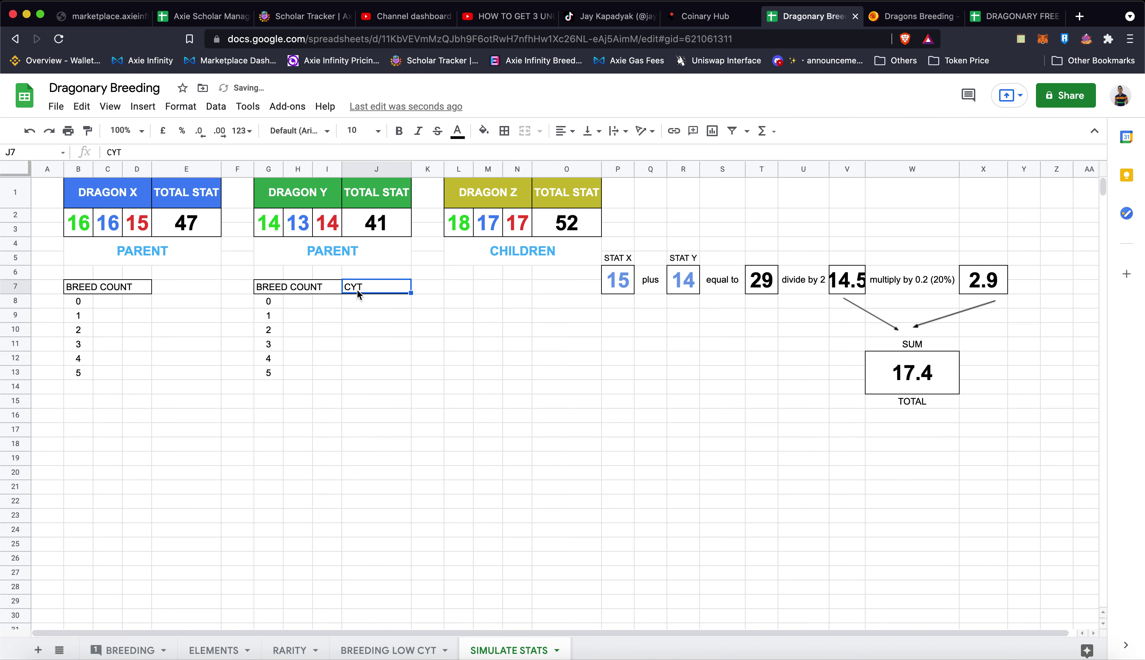
pyautogui.press('Down')
pyautogui.press('Down')
pyautogui.press('Down')
pyautogui.click(369, 287)
pyautogui.hotkey('ctrl', 'v')
pyautogui.click(376, 372)
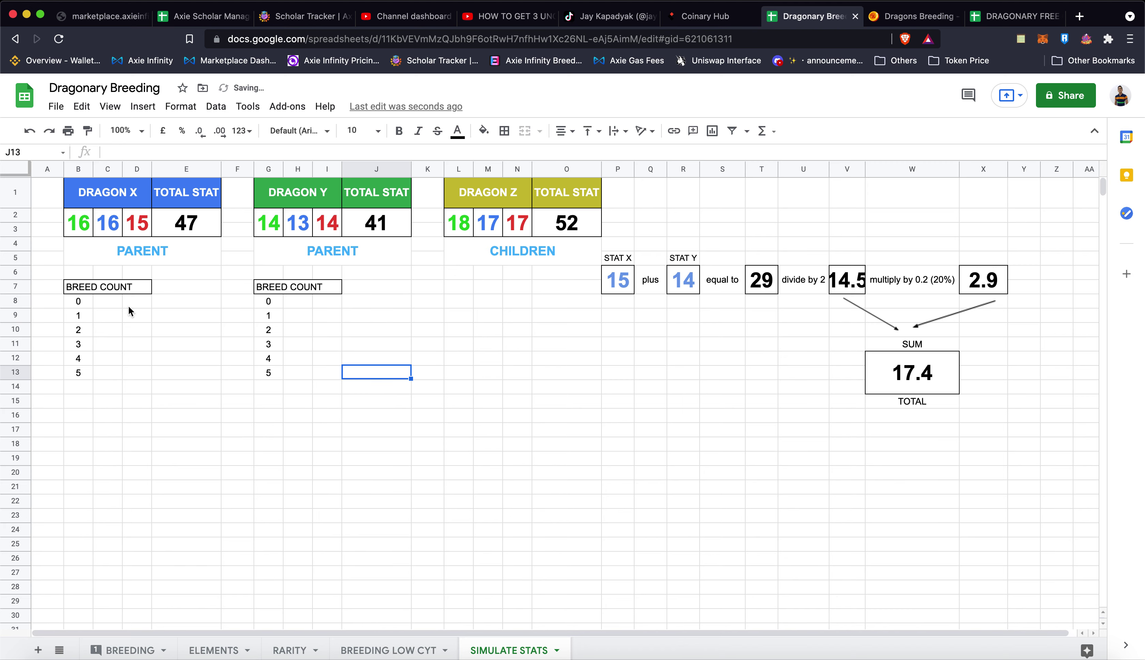
# Enter a CYT header in K7 with all borders
pyautogui.click(427, 293)
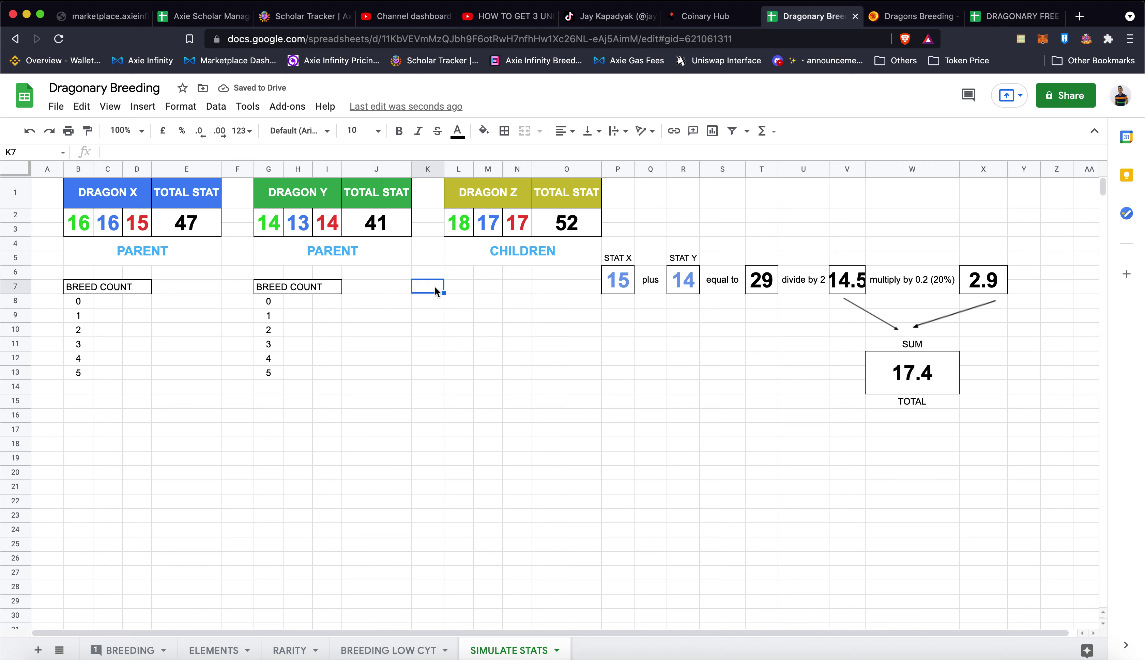
pyautogui.write('CYT')
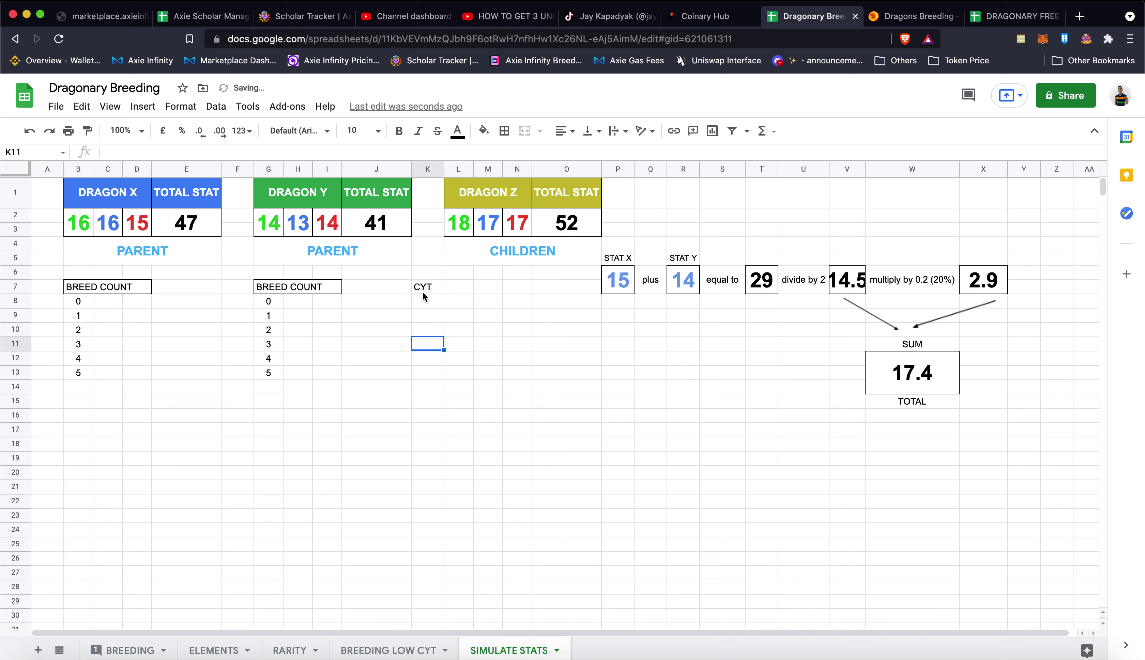
pyautogui.click(506, 132)
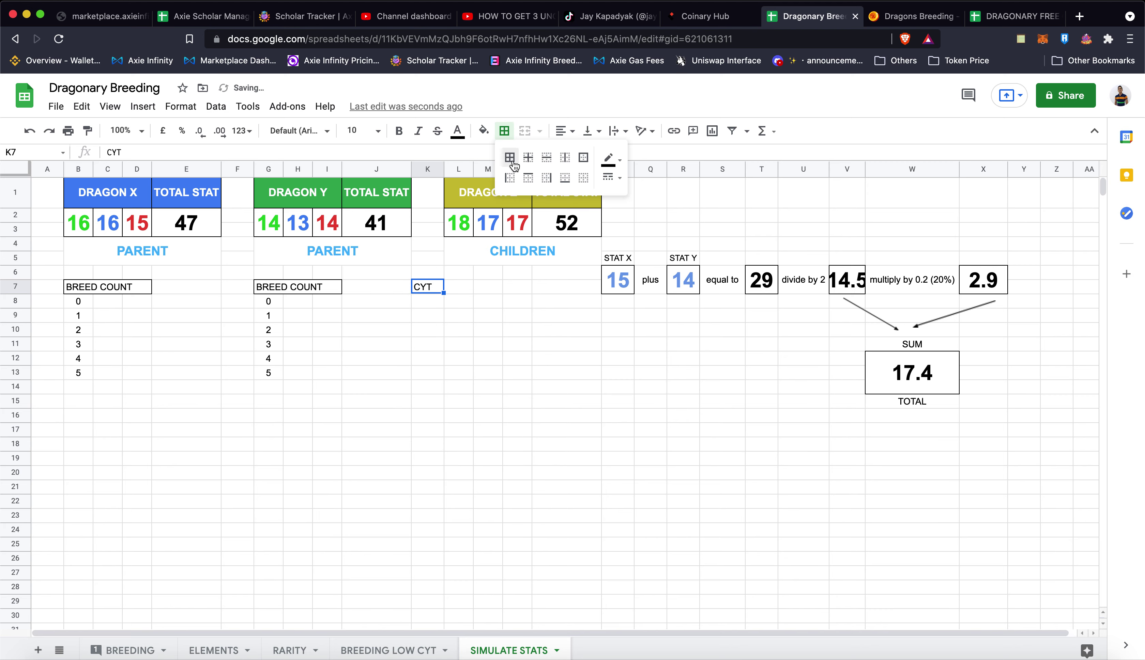
pyautogui.click(509, 157)
pyautogui.click(419, 319)
# Centre-align column K and enter 5 as the first cost in K8
pyautogui.click(427, 169)
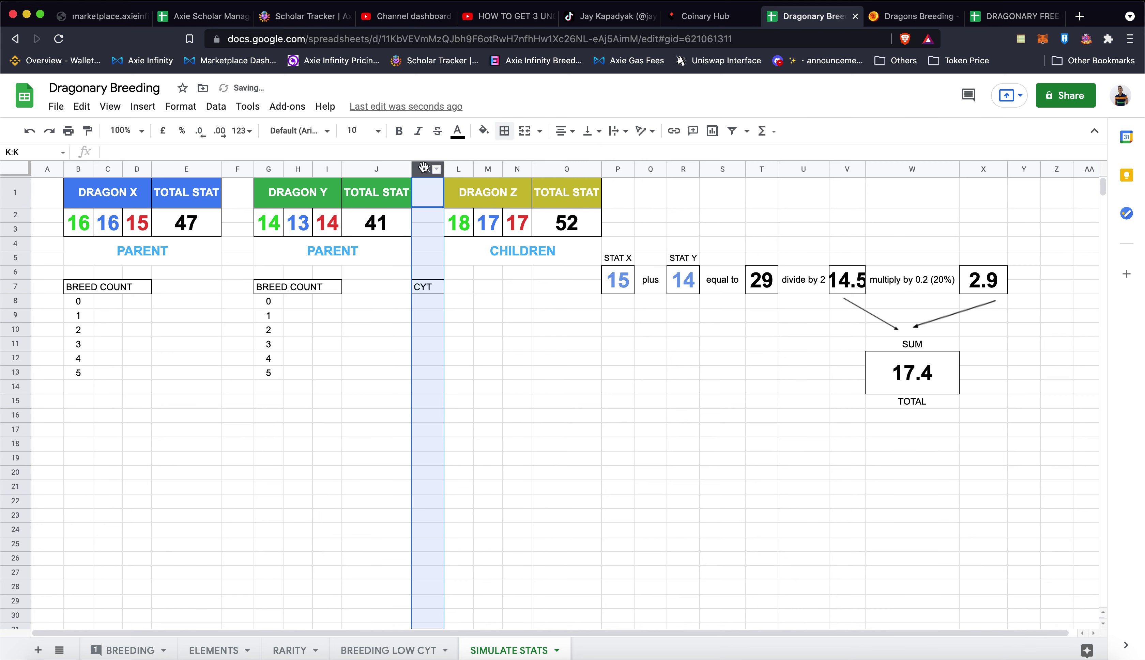
pyautogui.click(563, 131)
pyautogui.click(580, 156)
pyautogui.click(429, 301)
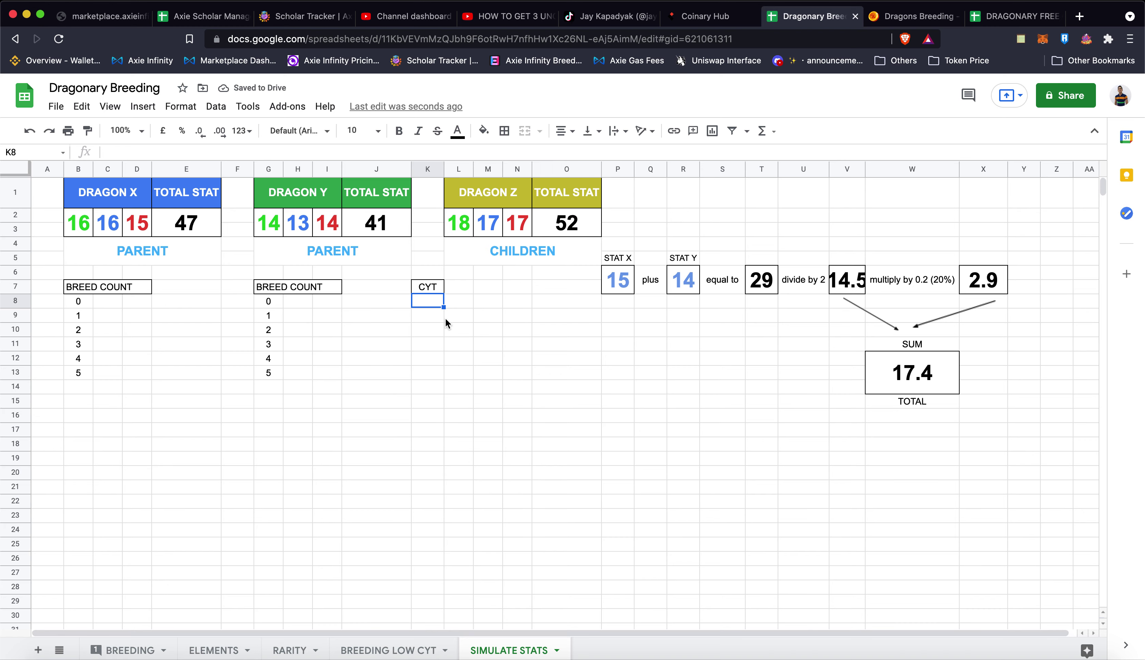
pyautogui.write('5')
pyautogui.press('Return')
pyautogui.click(442, 304)
# In the whitepaper, highlight the two common dragons breeding example and its 5 CYT price
pyautogui.click(705, 16)
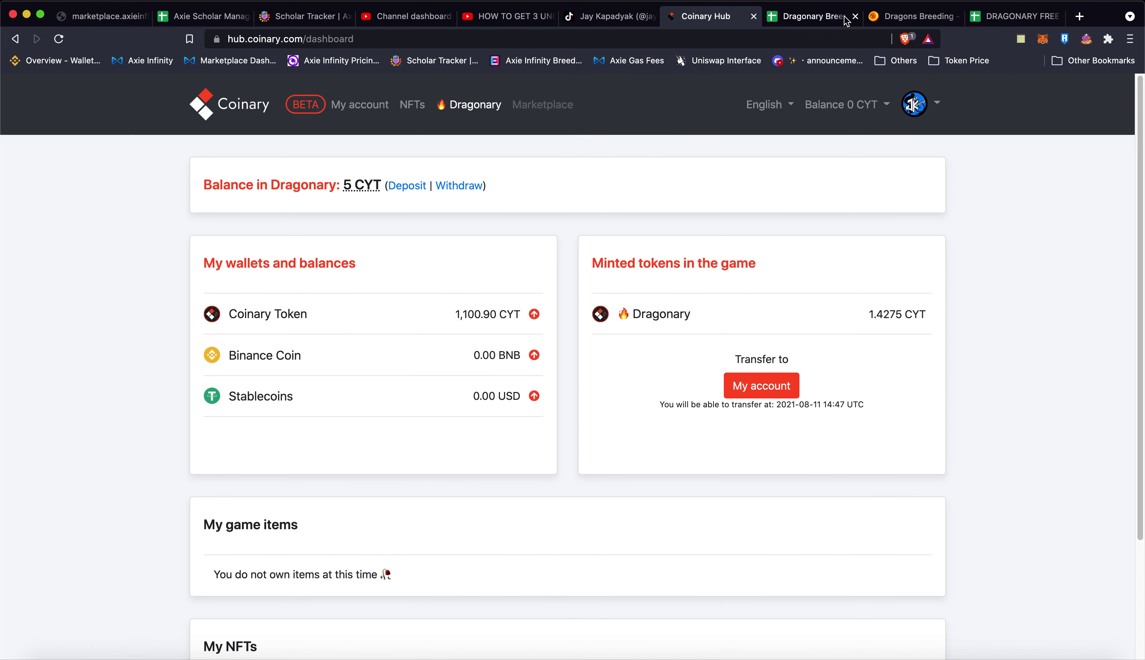
pyautogui.click(911, 16)
pyautogui.scroll(-1, 372, 450)
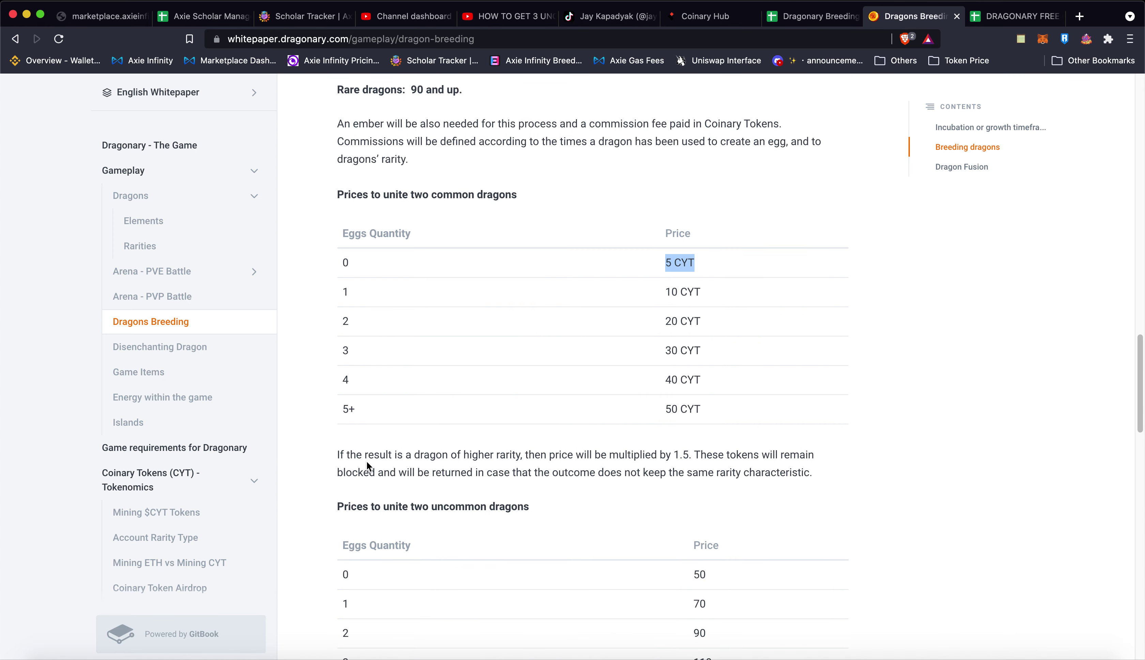
pyautogui.scroll(-8, 359, 460)
pyautogui.scroll(-4, 345, 459)
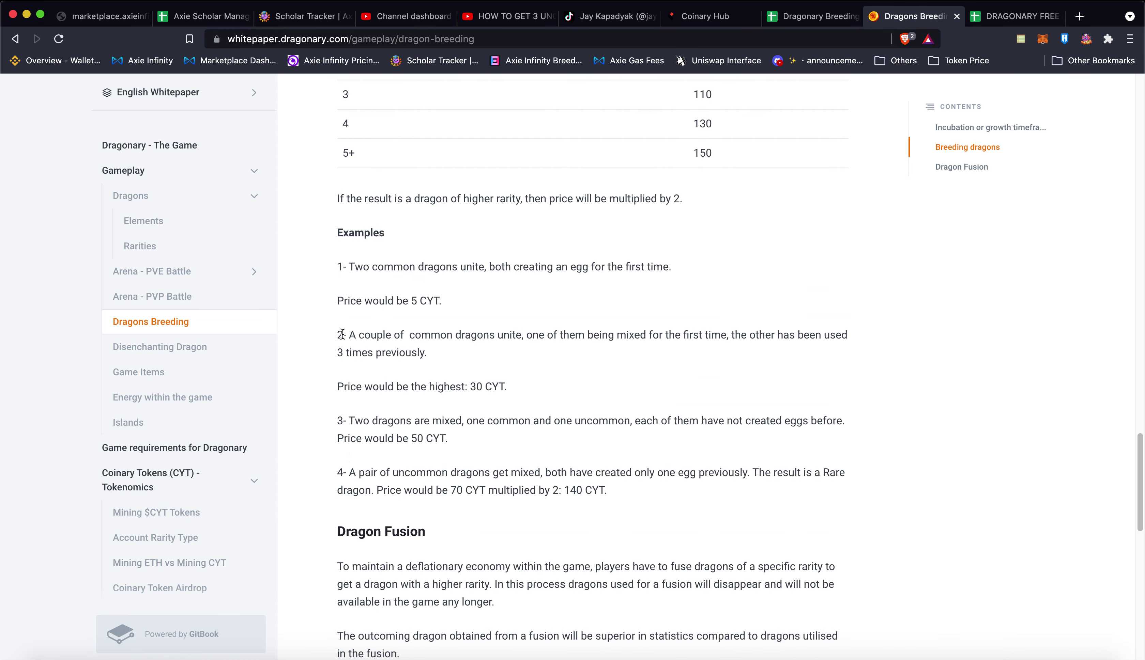
pyautogui.click(353, 267)
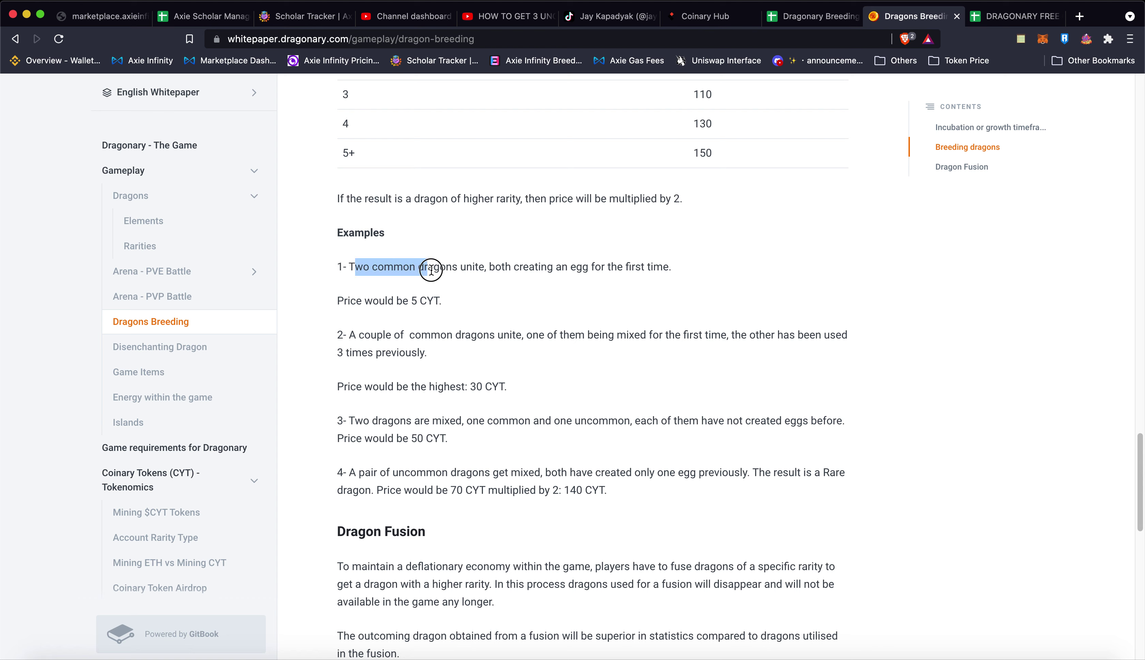
pyautogui.moveTo(353, 267); pyautogui.dragTo(673, 268)
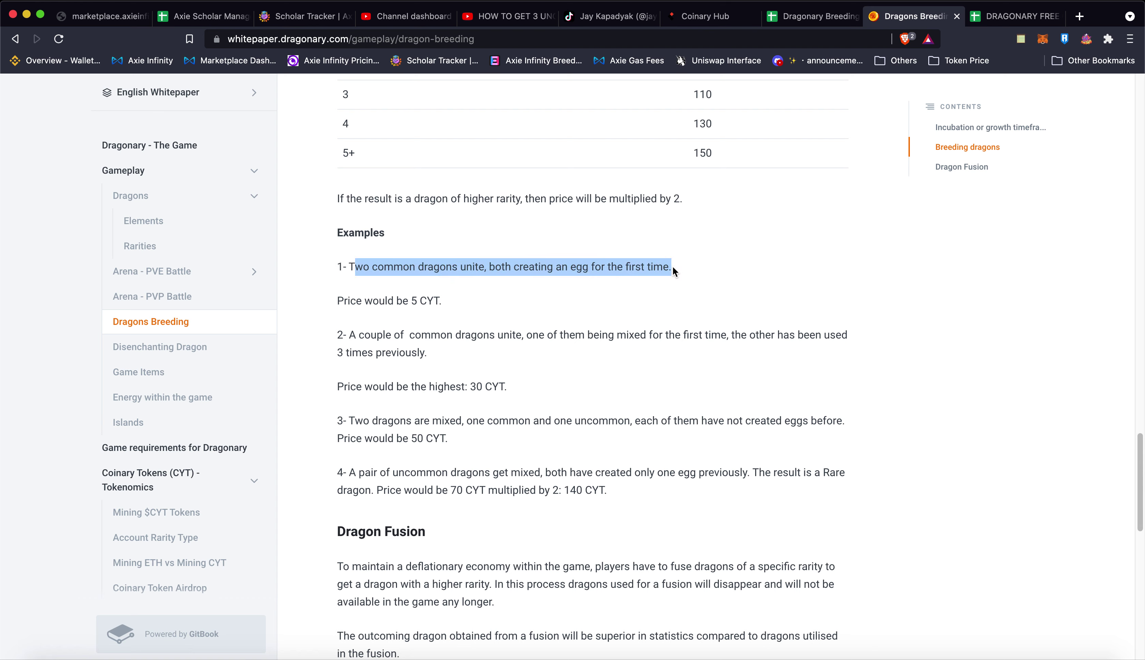
pyautogui.moveTo(339, 301); pyautogui.dragTo(447, 303)
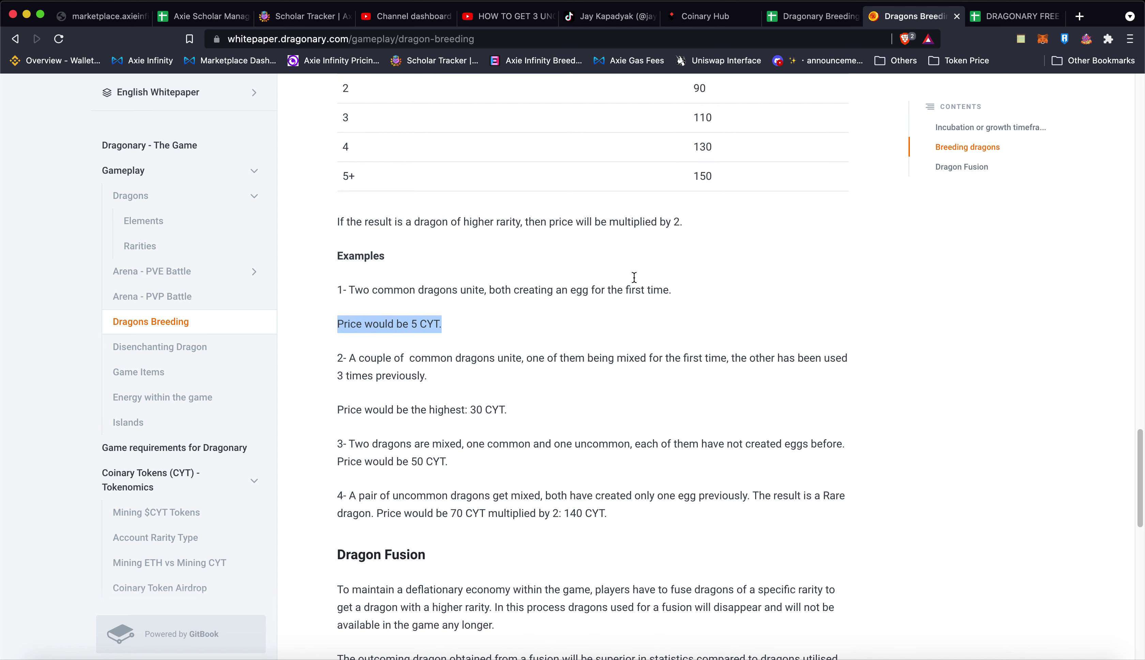
# Highlight the 0 eggs, 5 CYT price-table row, then return to check K8's value of 5
pyautogui.scroll(5, 640, 258)
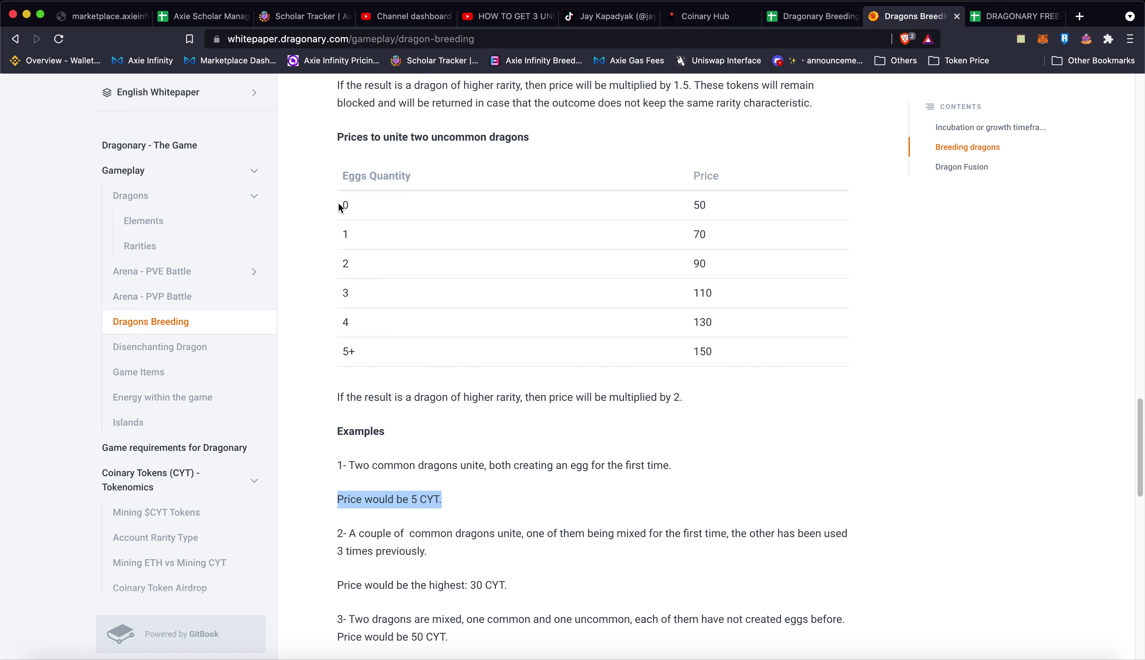
pyautogui.doubleClick(342, 205)
pyautogui.scroll(9, 381, 216)
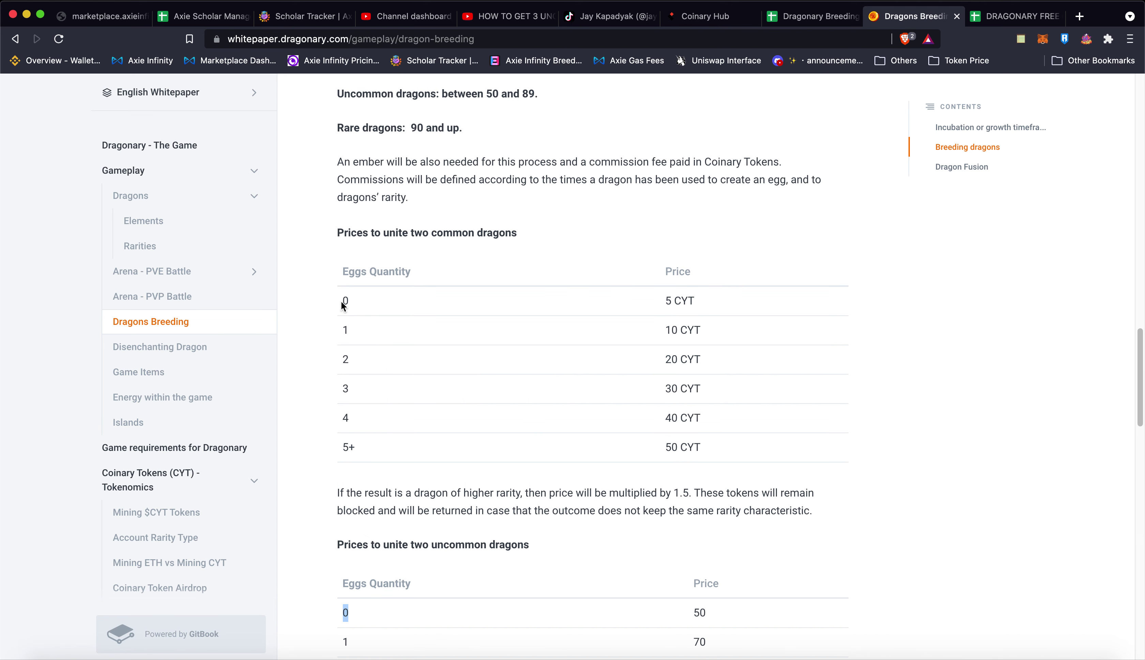
pyautogui.moveTo(342, 302); pyautogui.dragTo(715, 300)
pyautogui.scroll(-3, 474, 422)
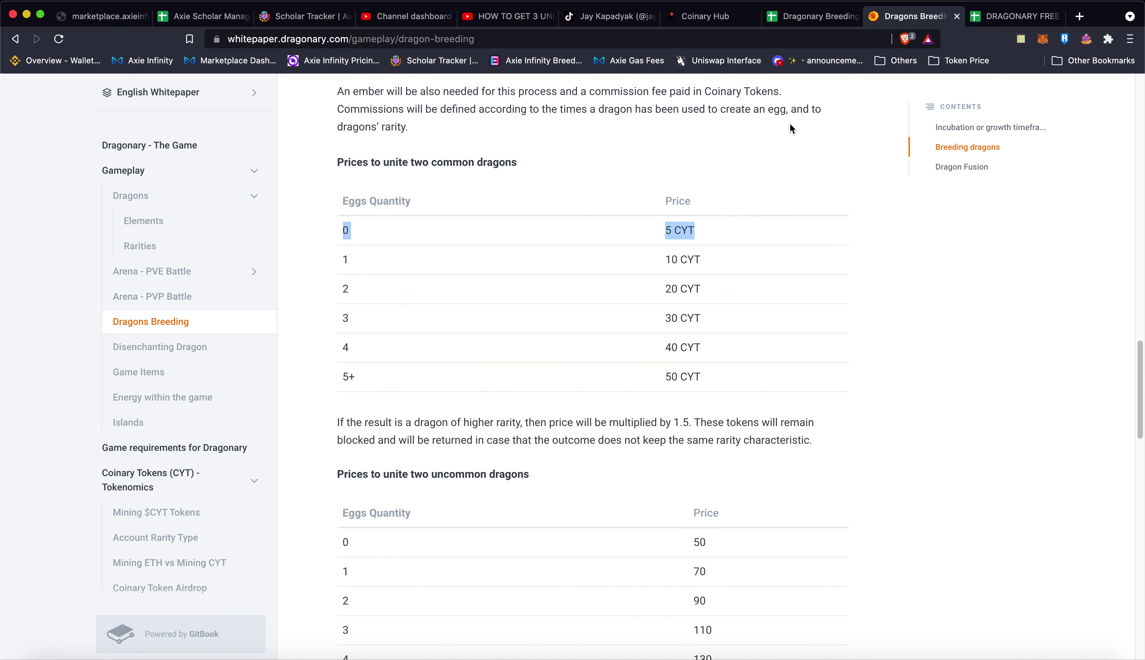
pyautogui.click(806, 20)
pyautogui.click(431, 314)
pyautogui.click(427, 299)
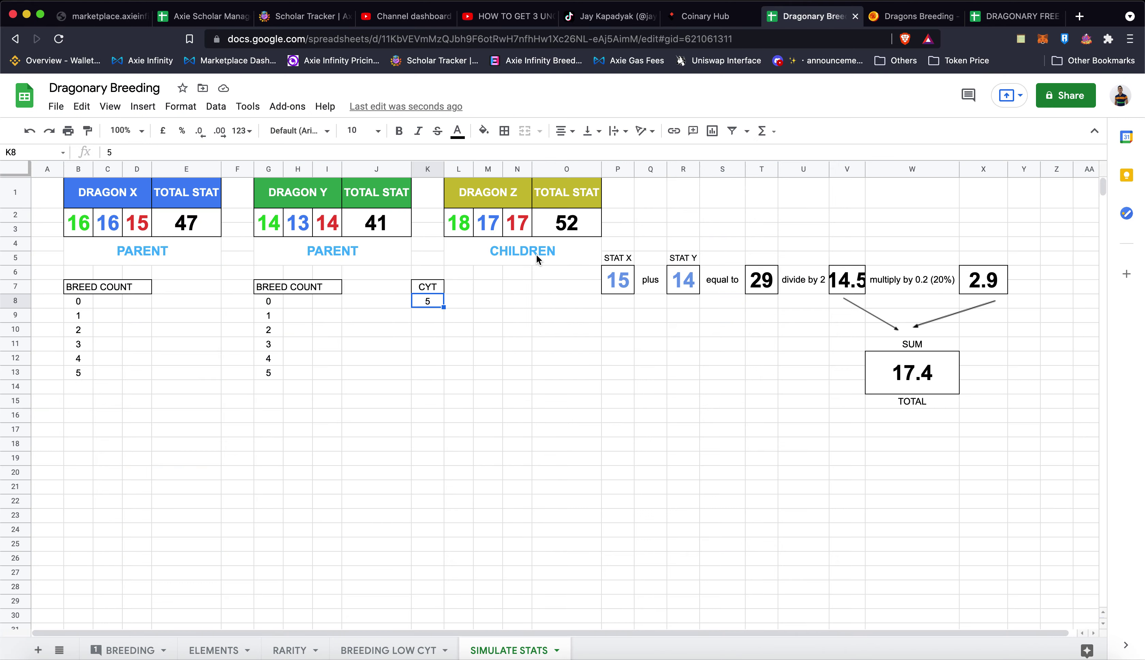
# Check the child's total of 52 in O2:O3, then return to the whitepaper's breeding prices
pyautogui.click(563, 225)
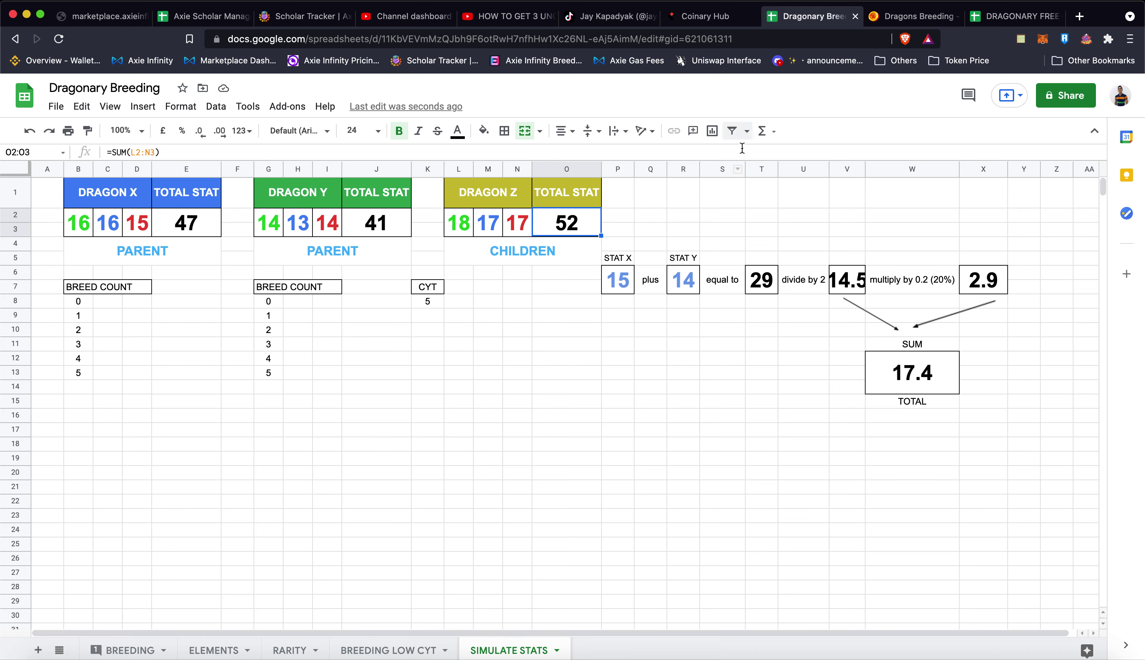
pyautogui.click(913, 16)
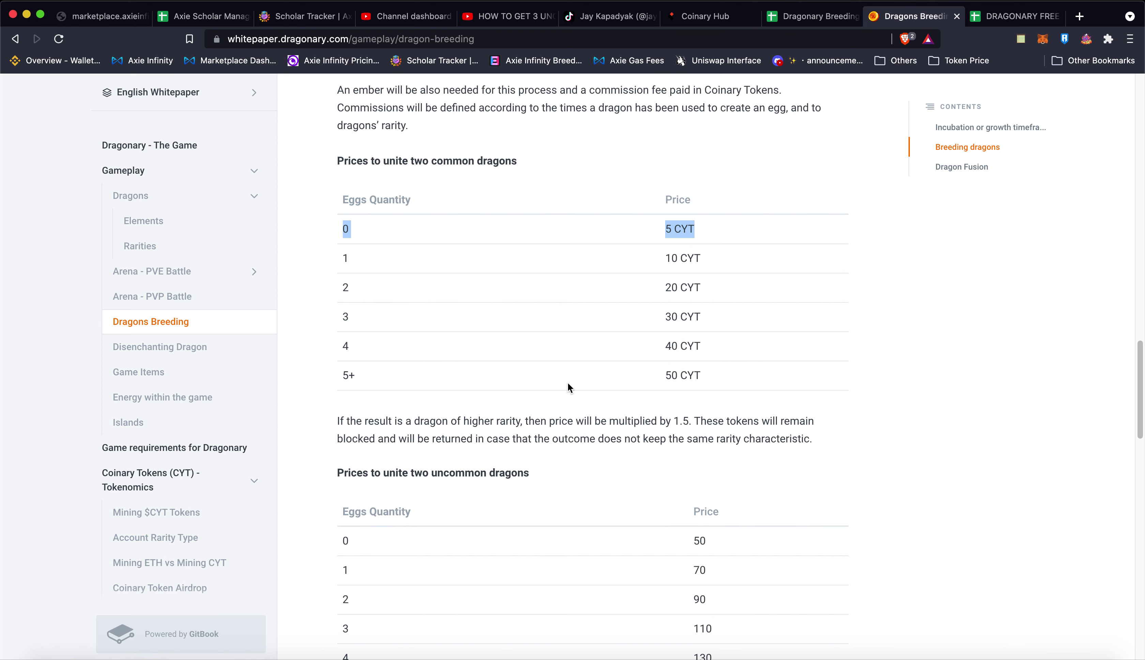
pyautogui.scroll(-1, 567, 382)
pyautogui.moveTo(343, 384)
pyautogui.mouseDown()
pyautogui.moveTo(785, 381)
pyautogui.moveTo(645, 409)
pyautogui.moveTo(402, 397)
pyautogui.moveTo(647, 400)
pyautogui.mouseUp()
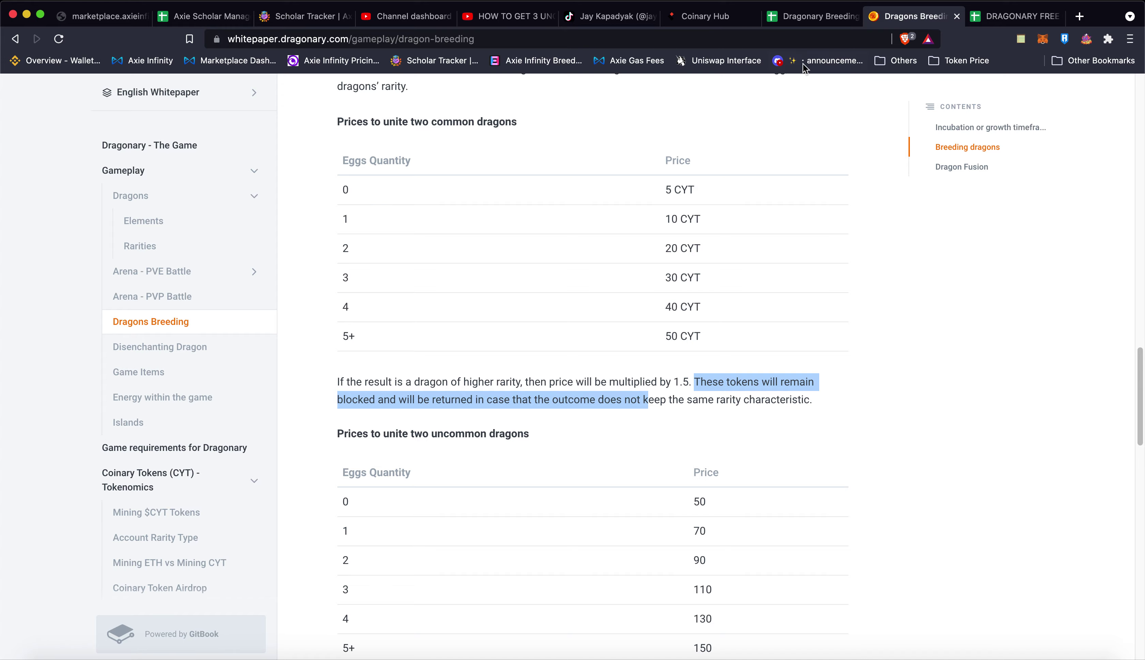
# Compare the 5 CYT price in K8 with the child's total stat of 52 in O2:O3
pyautogui.click(802, 18)
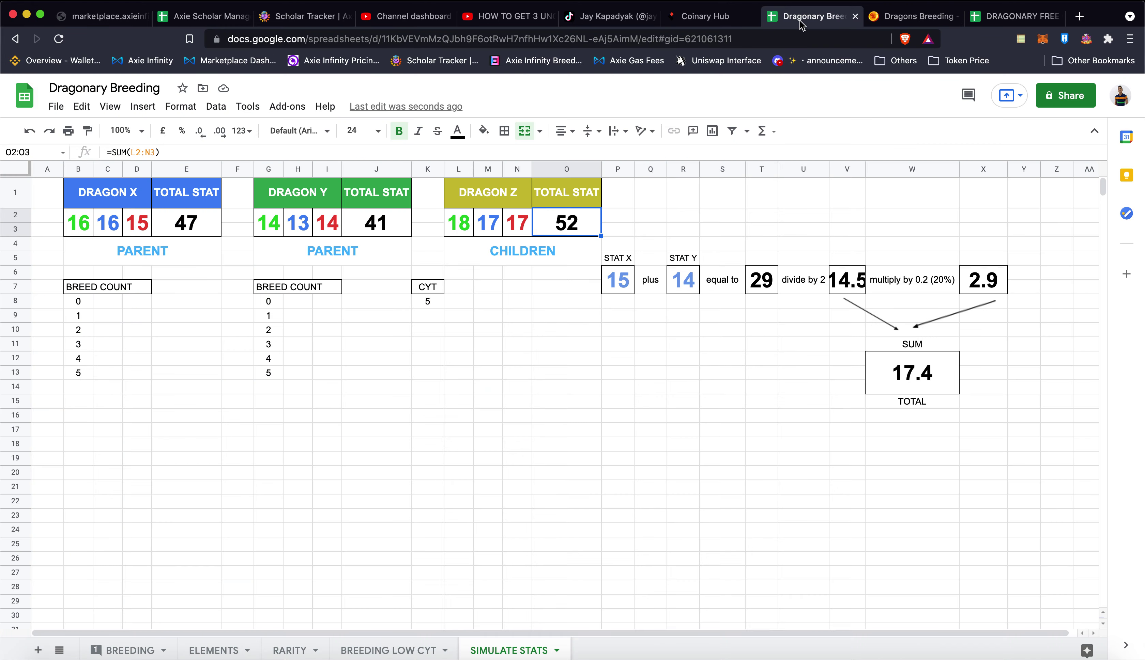
pyautogui.click(431, 299)
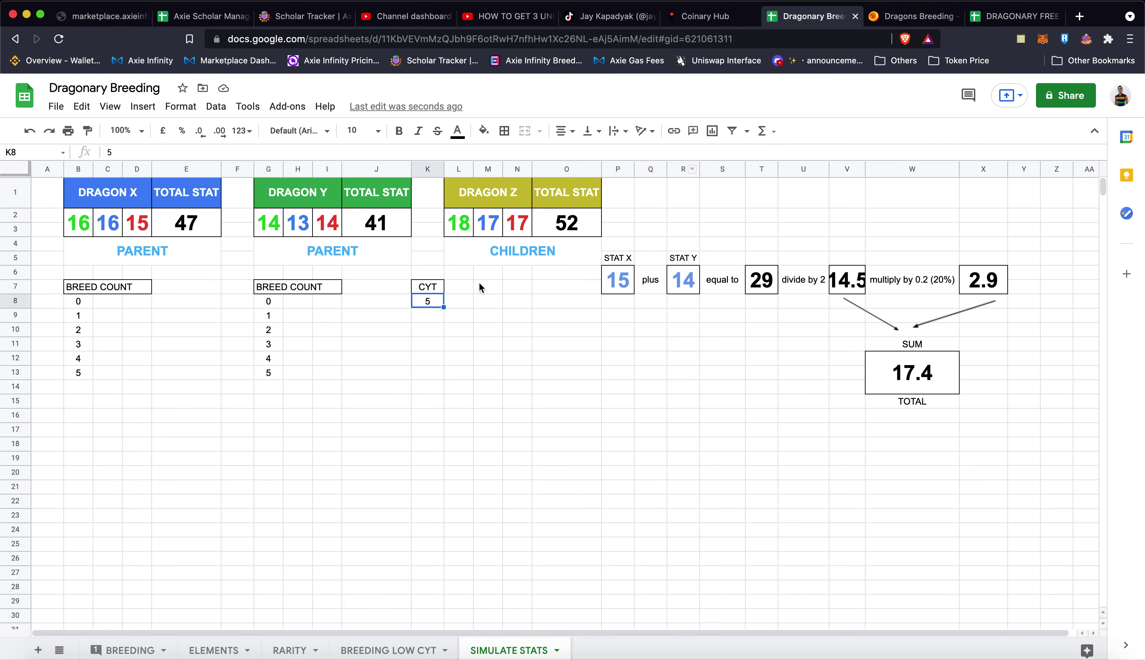
pyautogui.click(539, 225)
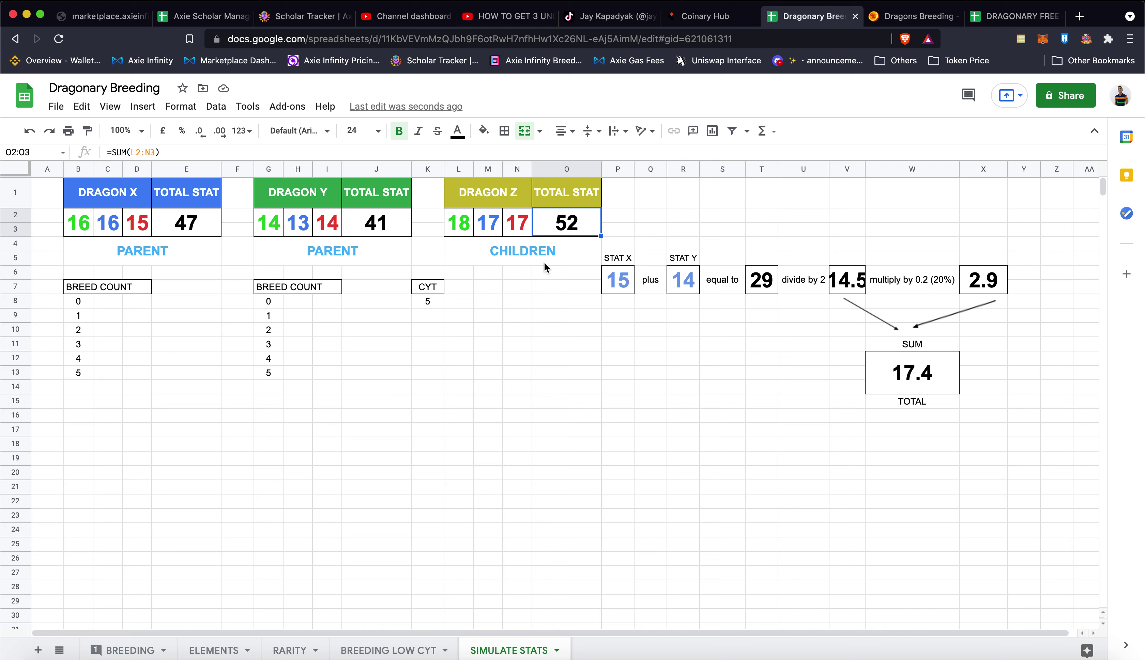
pyautogui.click(425, 301)
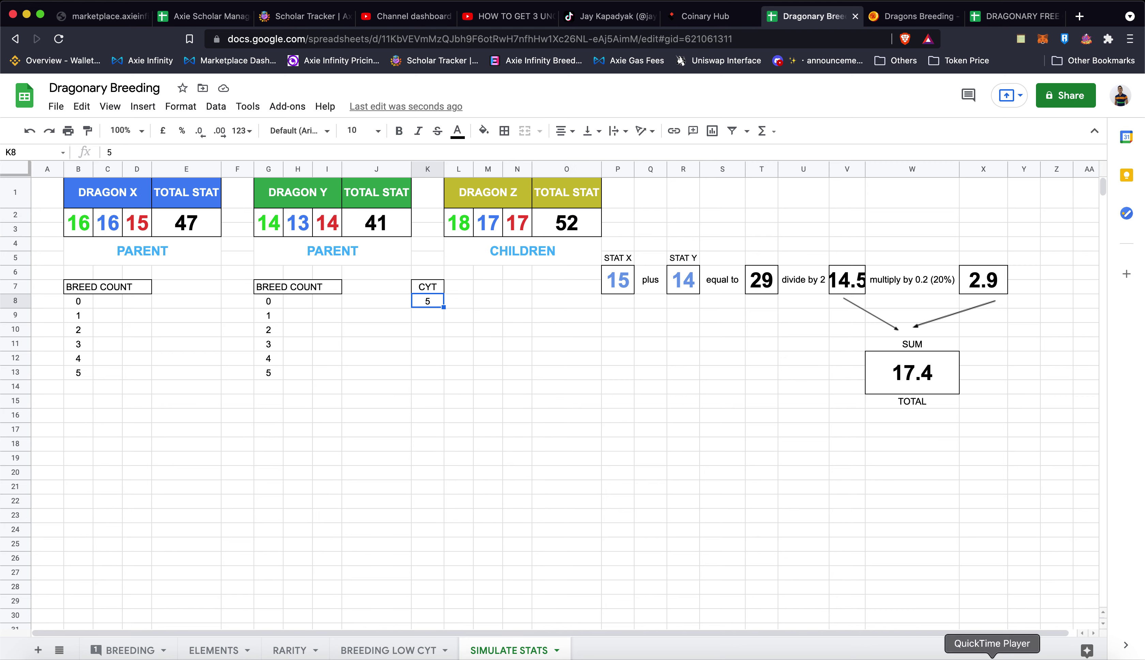
# Work out 5 × 1.5 in Calculator to get the 7.5 higher-rarity price
pyautogui.click(962, 656)
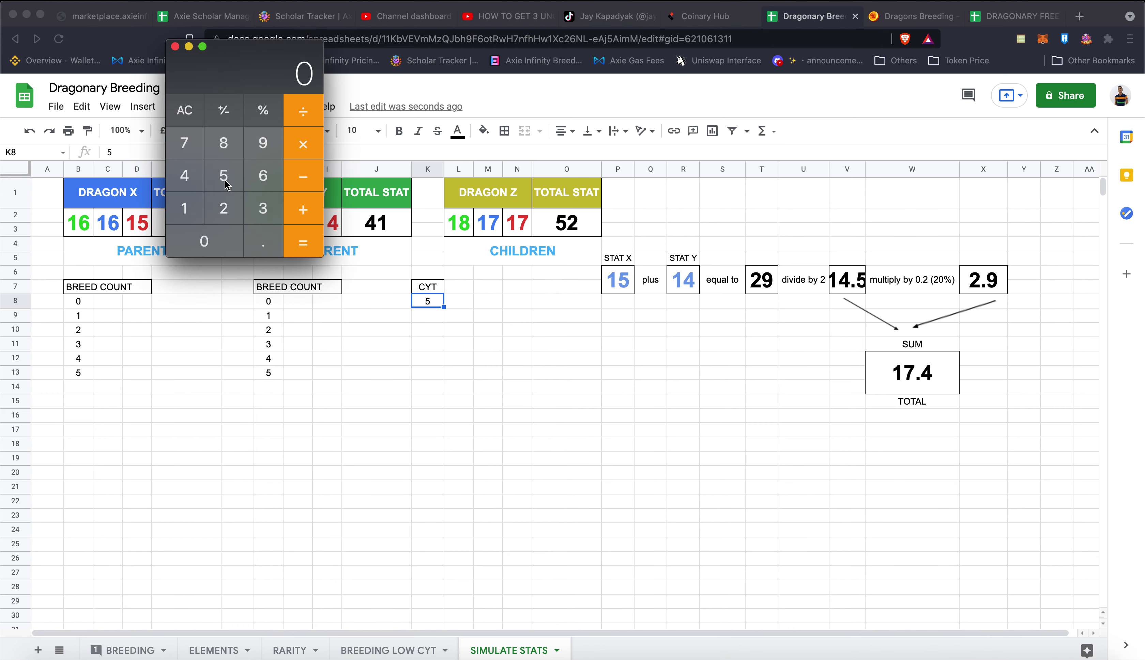
pyautogui.click(225, 181)
pyautogui.click(300, 144)
pyautogui.click(186, 210)
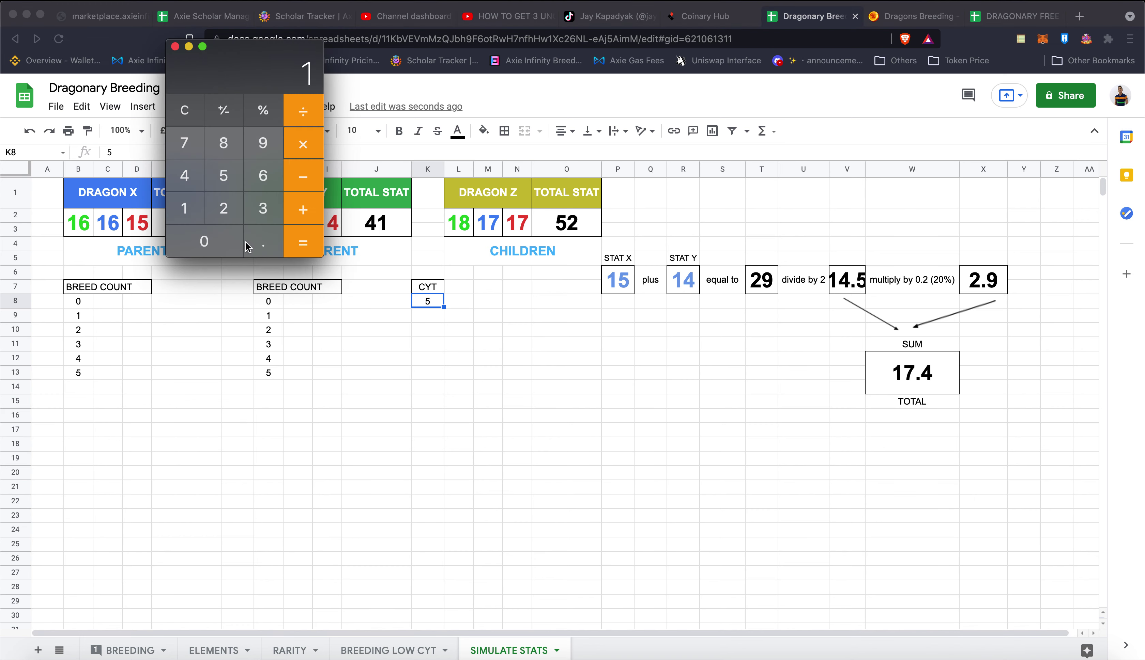
pyautogui.click(249, 245)
pyautogui.click(223, 175)
pyautogui.click(304, 250)
# Enter 7.5 as the CYT cost in K8, with 'or' and 7 beside it
pyautogui.click(428, 301)
pyautogui.write('7.5')
pyautogui.press('Tab')
pyautogui.write('or')
pyautogui.press('Tab')
pyautogui.write('7')
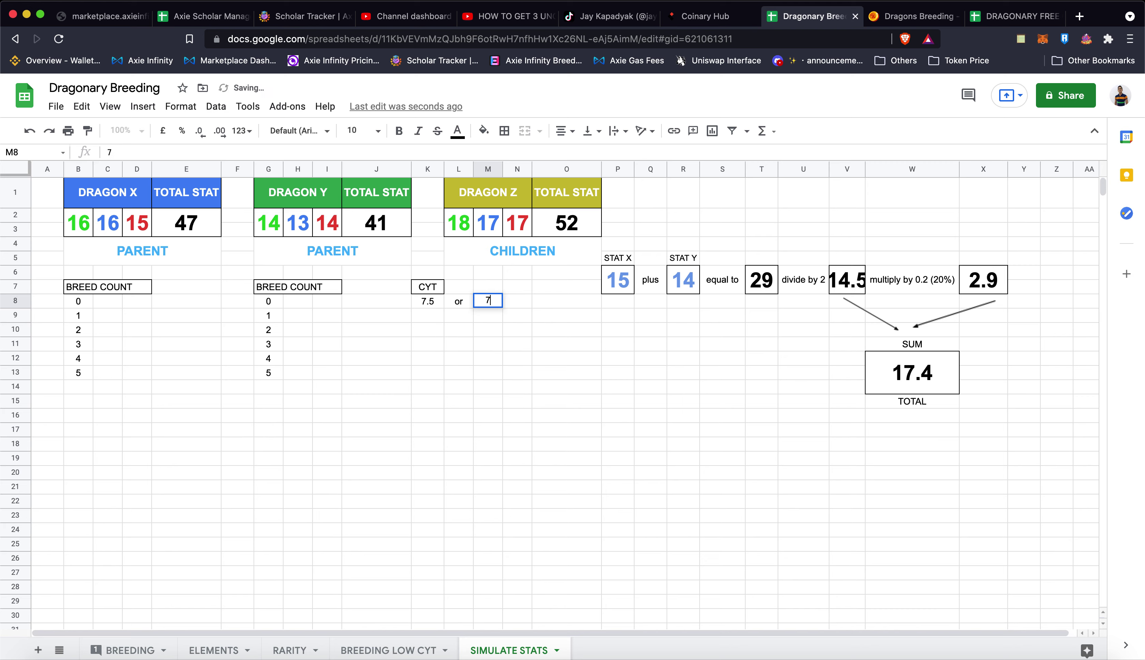
pyautogui.press('Left')
pyautogui.press('Left')
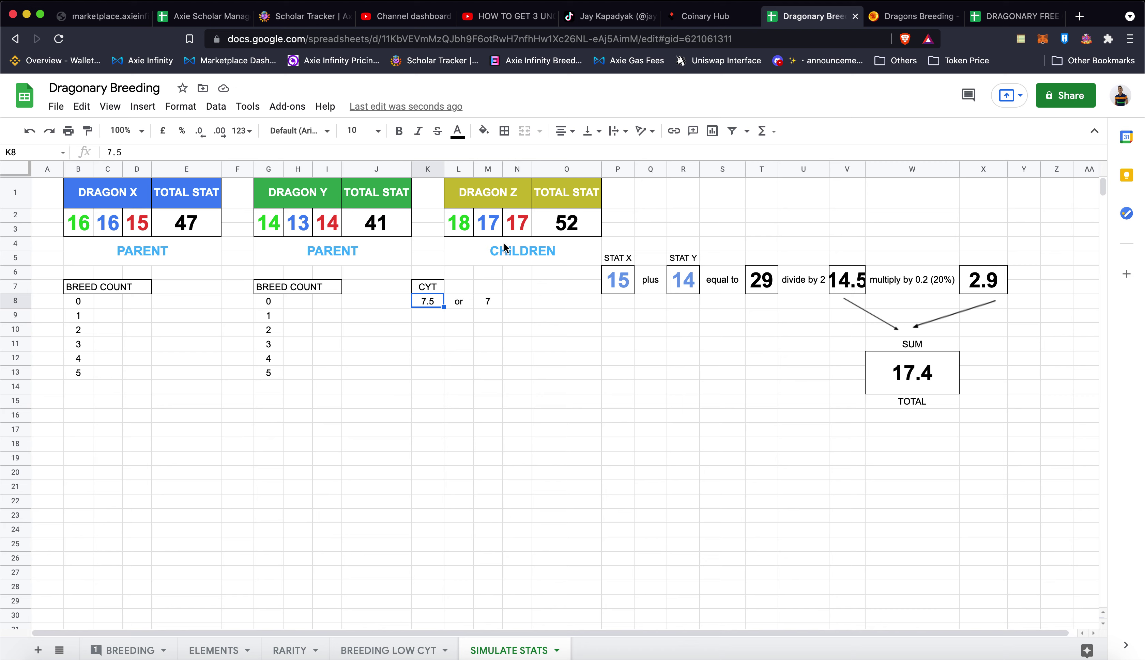
pyautogui.click(512, 287)
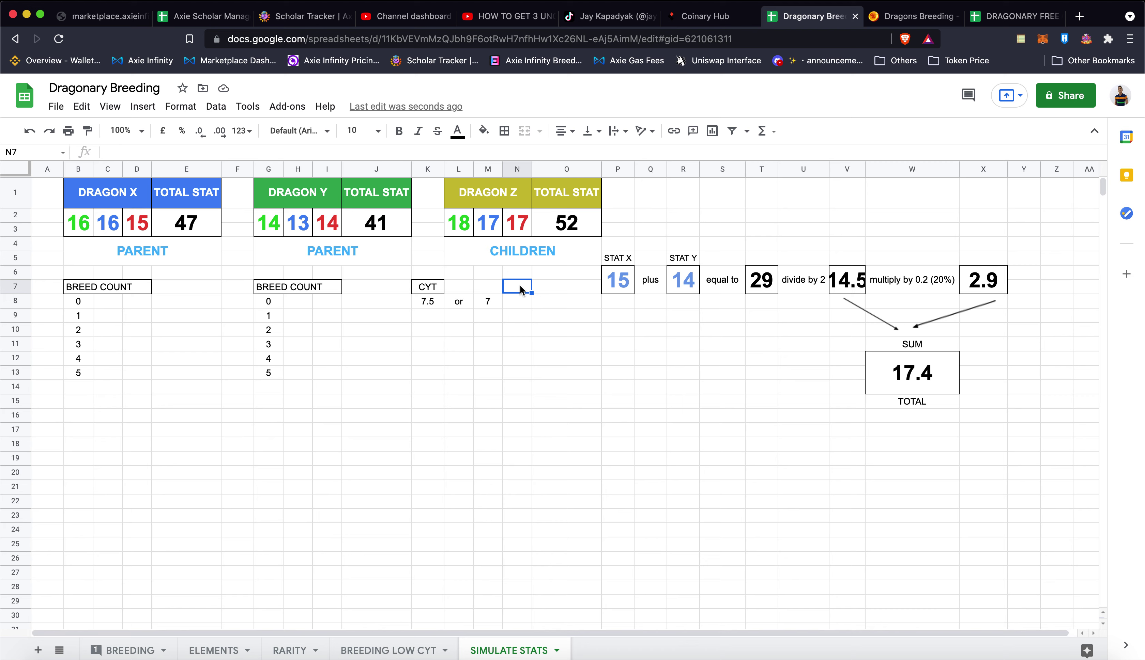
# Add an EMBER heading in K15 and put borders around it
pyautogui.click(426, 335)
pyautogui.click(415, 402)
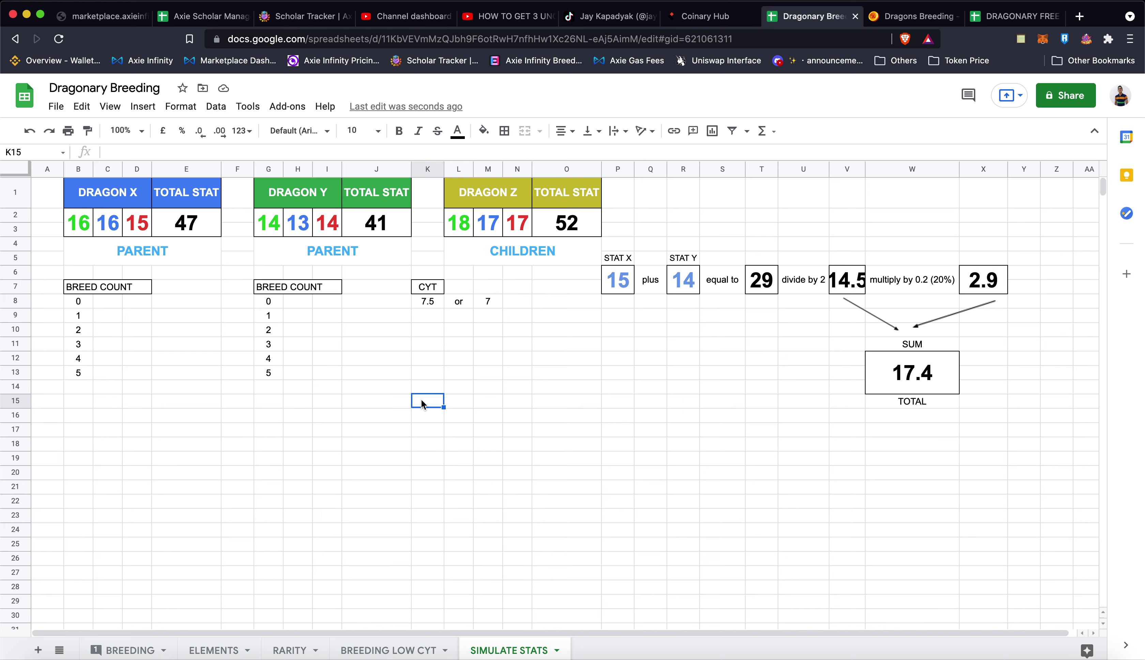
pyautogui.write('EMBER')
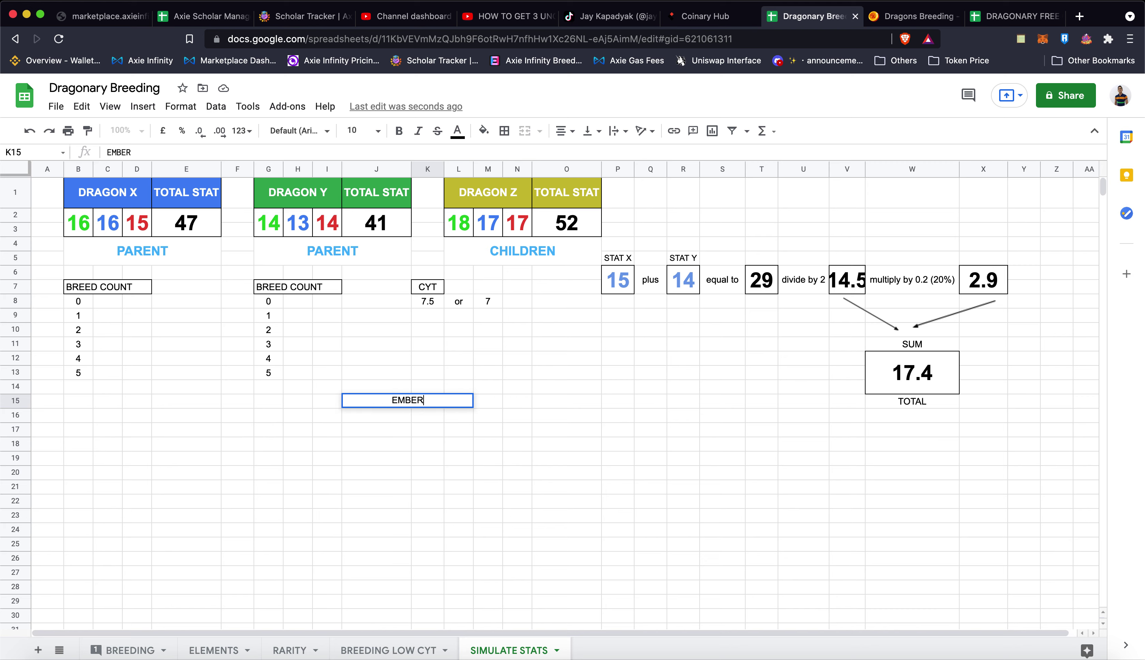
pyautogui.press('Tab')
pyautogui.click(425, 403)
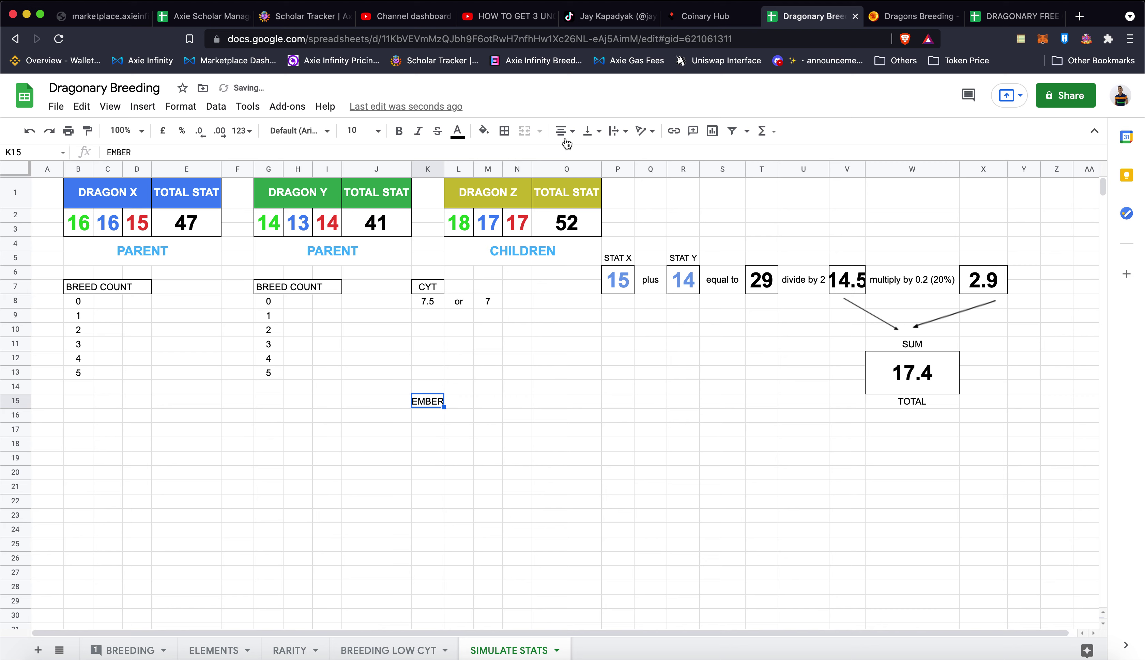
pyautogui.click(504, 131)
pyautogui.click(509, 176)
# Write the note '5 sparks is equal to 1 uncommon ember' in K17
pyautogui.click(456, 447)
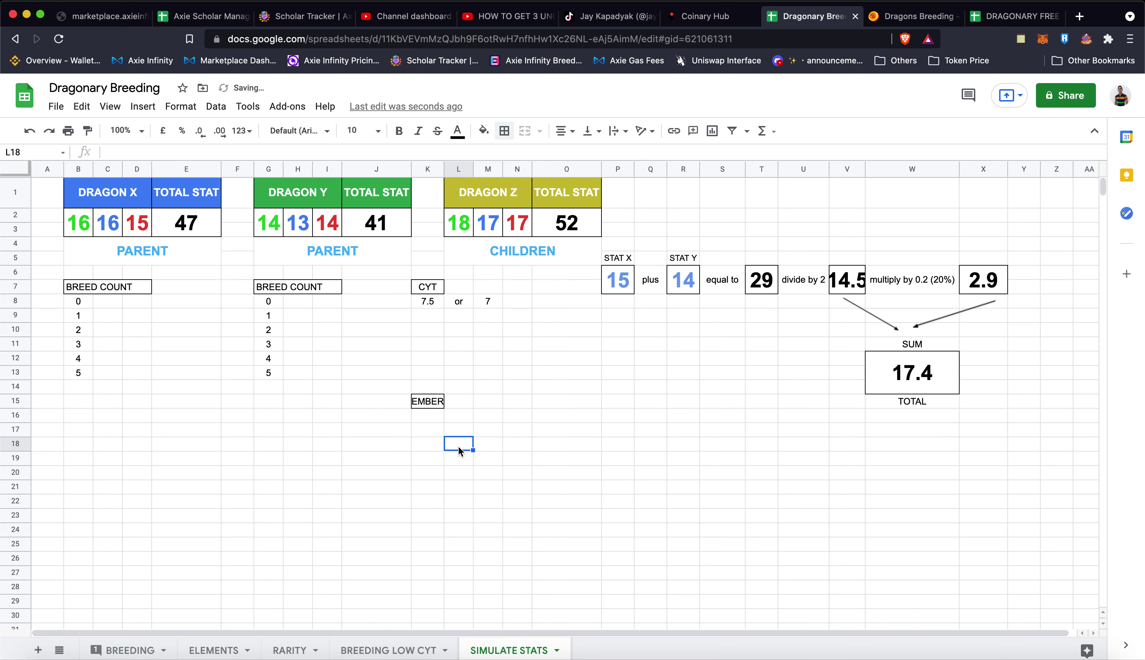
pyautogui.click(432, 416)
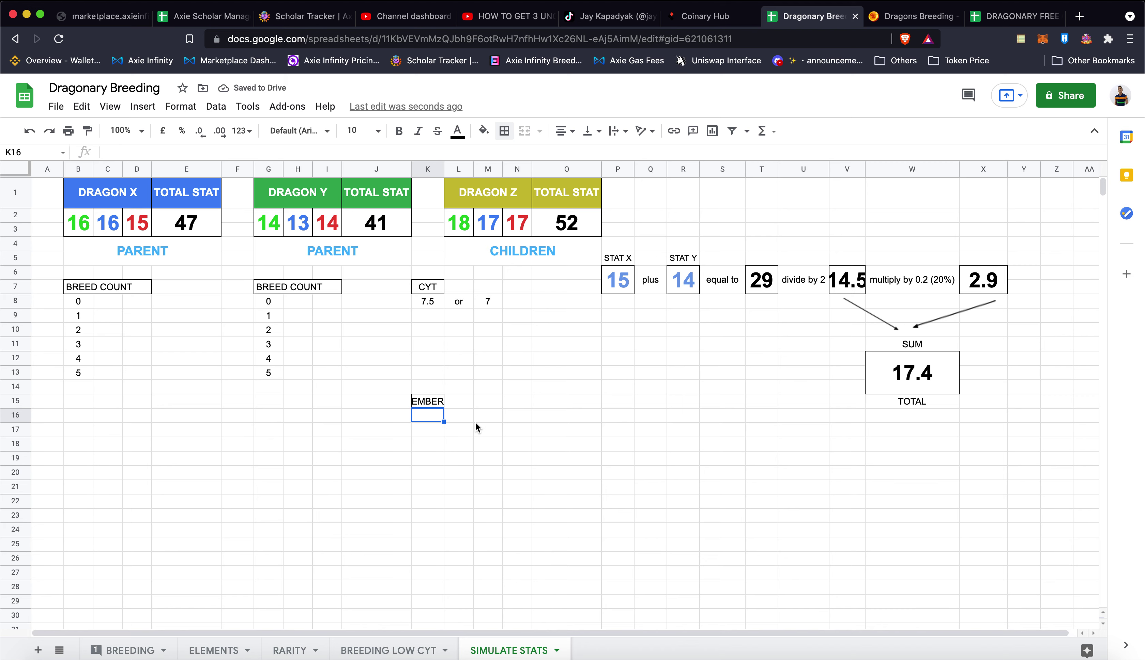
pyautogui.write('1')
pyautogui.press('BackSpace')
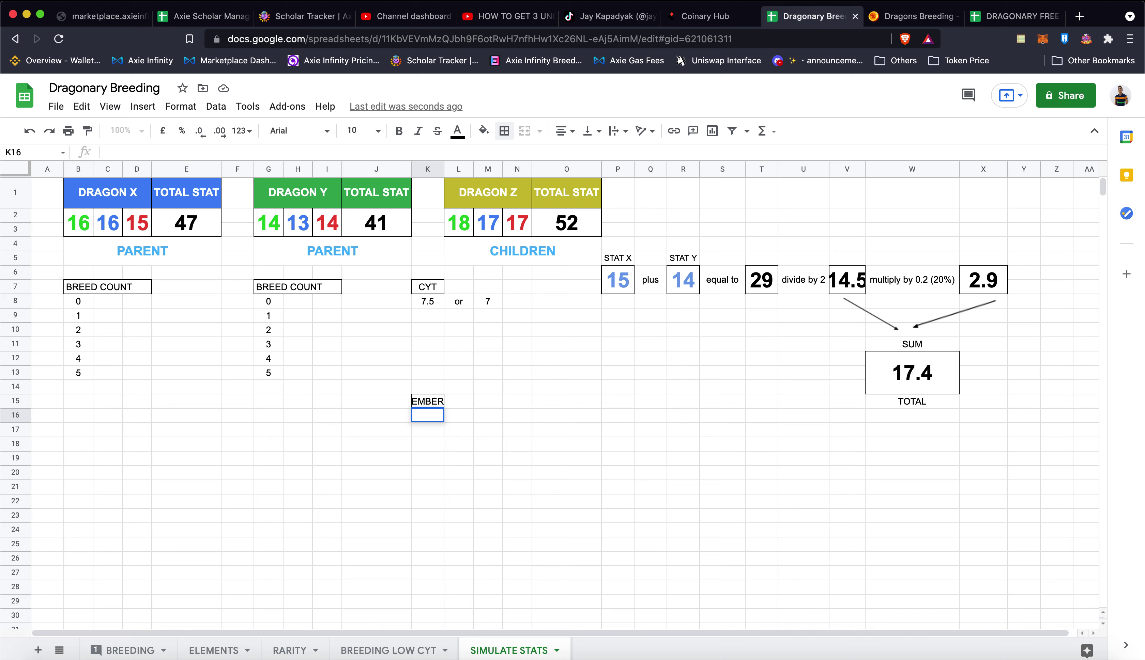
pyautogui.click(427, 429)
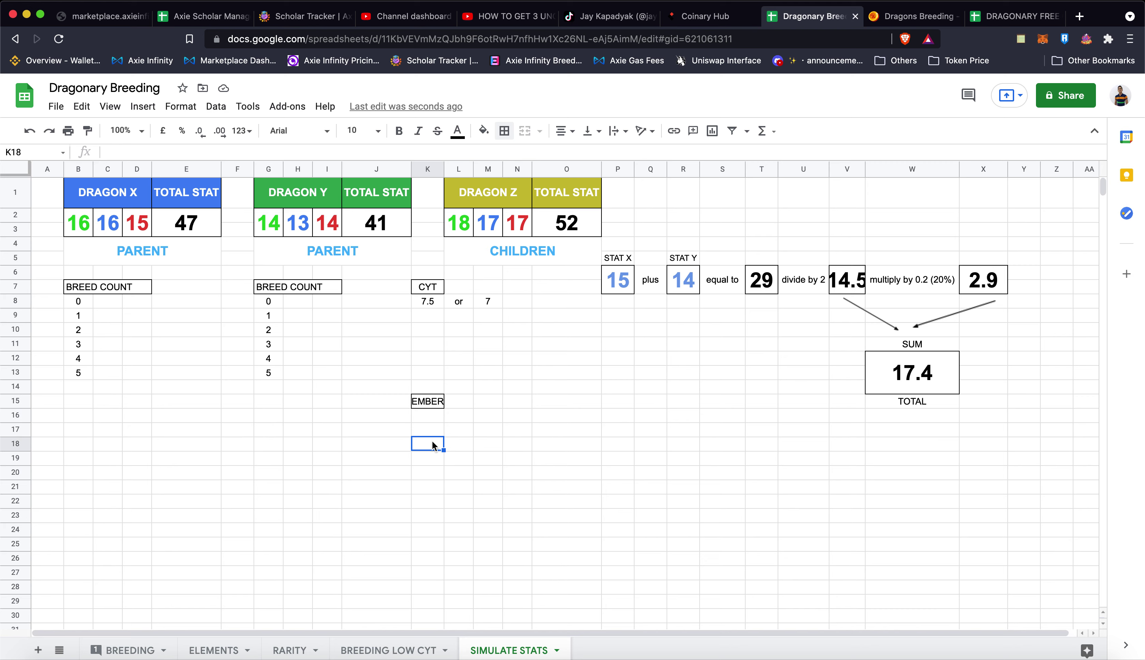
pyautogui.write('5')
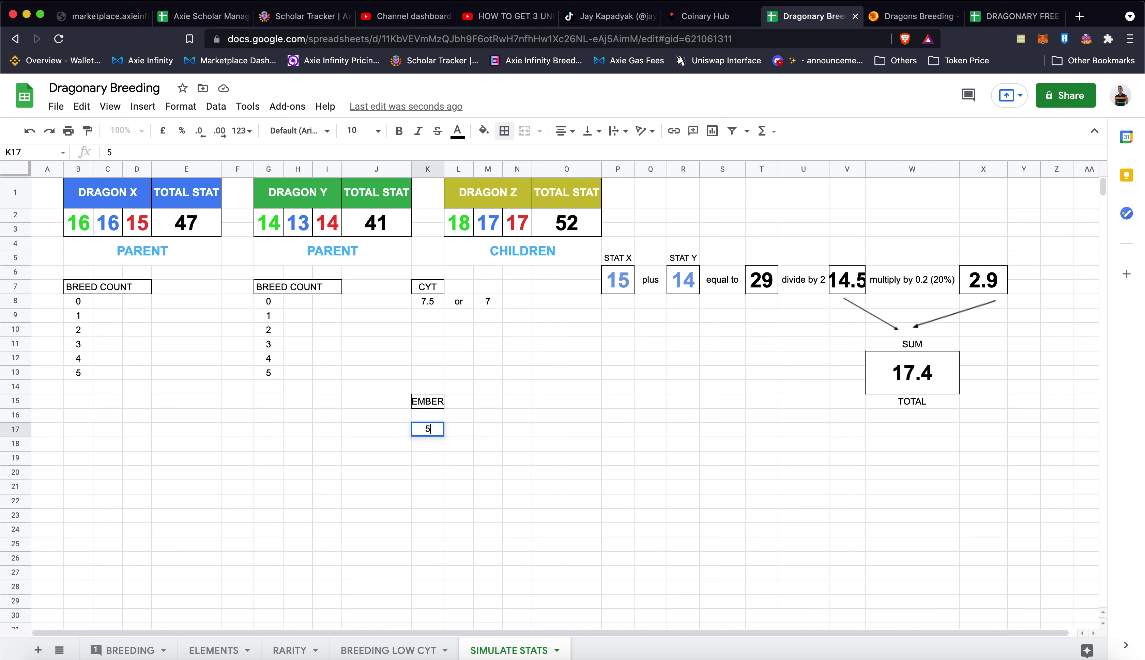
pyautogui.write(' sec')
pyautogui.press('BackSpace')
pyautogui.press('BackSpace')
pyautogui.write('park')
pyautogui.write('s is ')
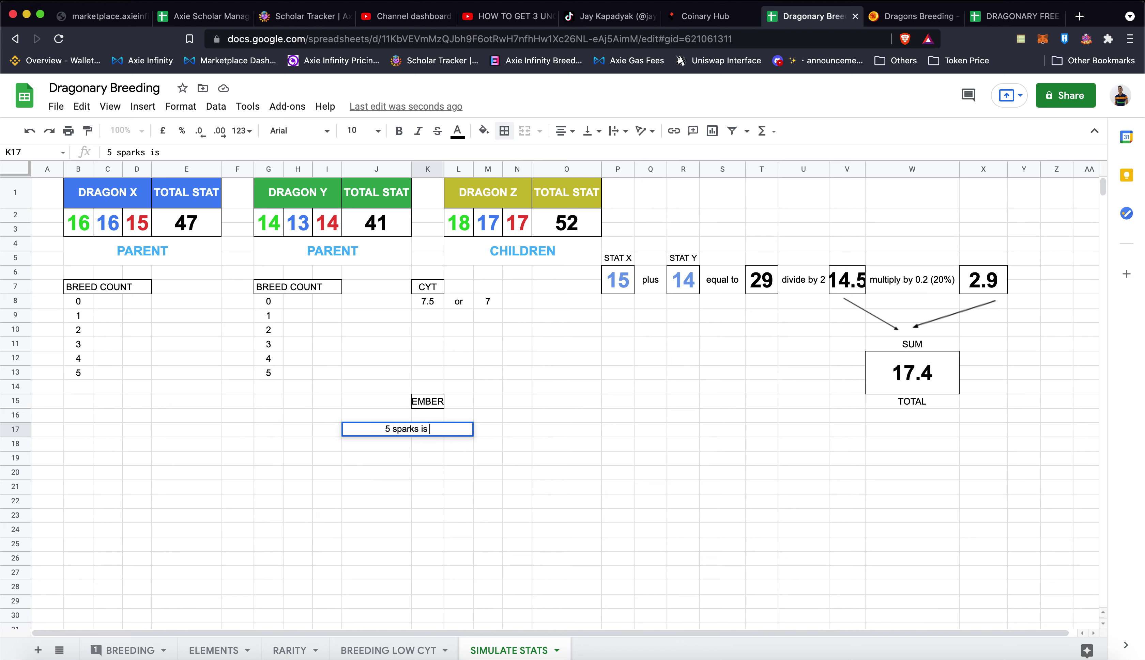
pyautogui.write('equalt')
pyautogui.press('BackSpace')
pyautogui.press('BackSpace')
pyautogui.write('l to')
pyautogui.write(' 1 uncommon ember')
# Enter 5 in K16 under the EMBER heading
pyautogui.click(428, 416)
pyautogui.write('5')
pyautogui.click(438, 472)
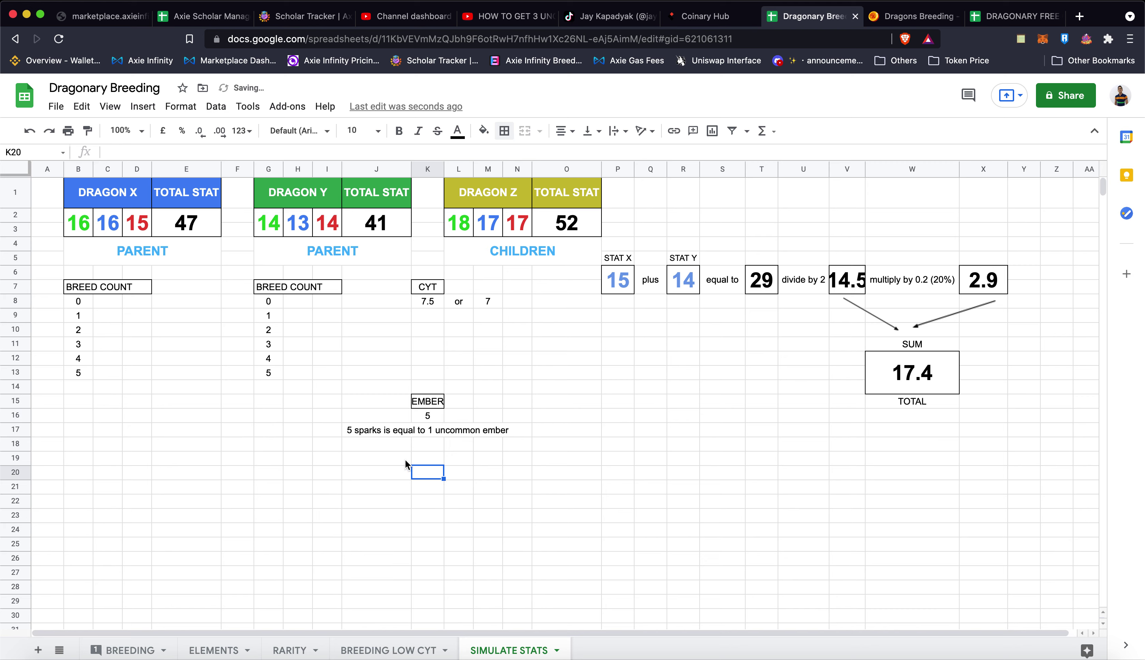
pyautogui.click(363, 430)
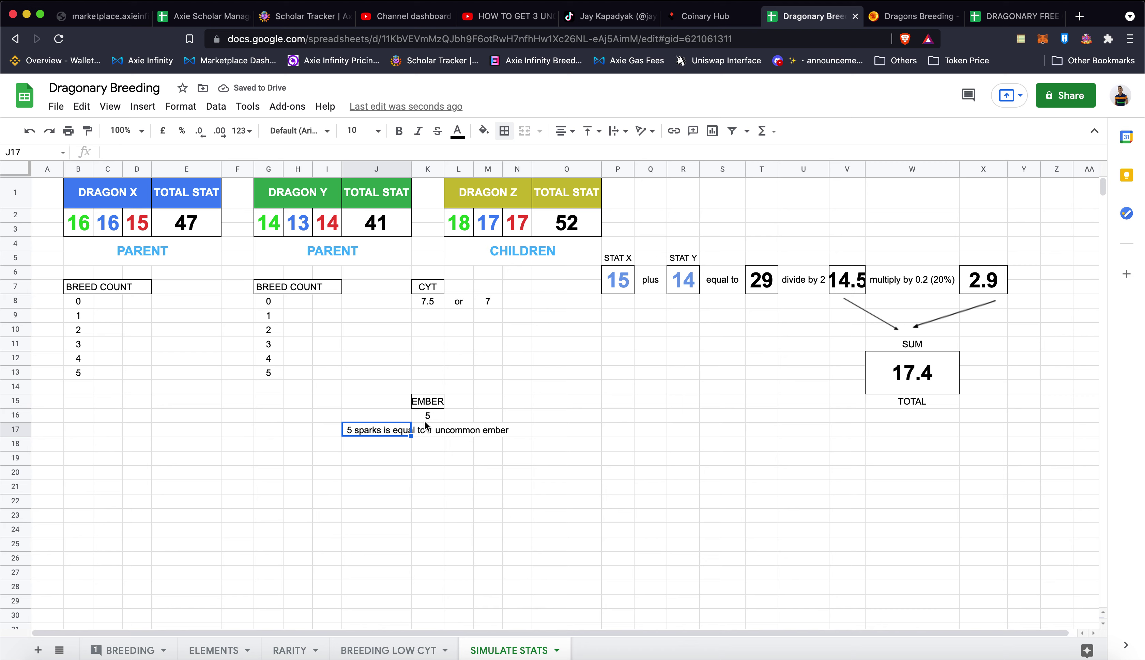
# Point out the ember count of 5 and the alternative CYT value of 7
pyautogui.click(397, 453)
pyautogui.click(398, 432)
pyautogui.click(427, 417)
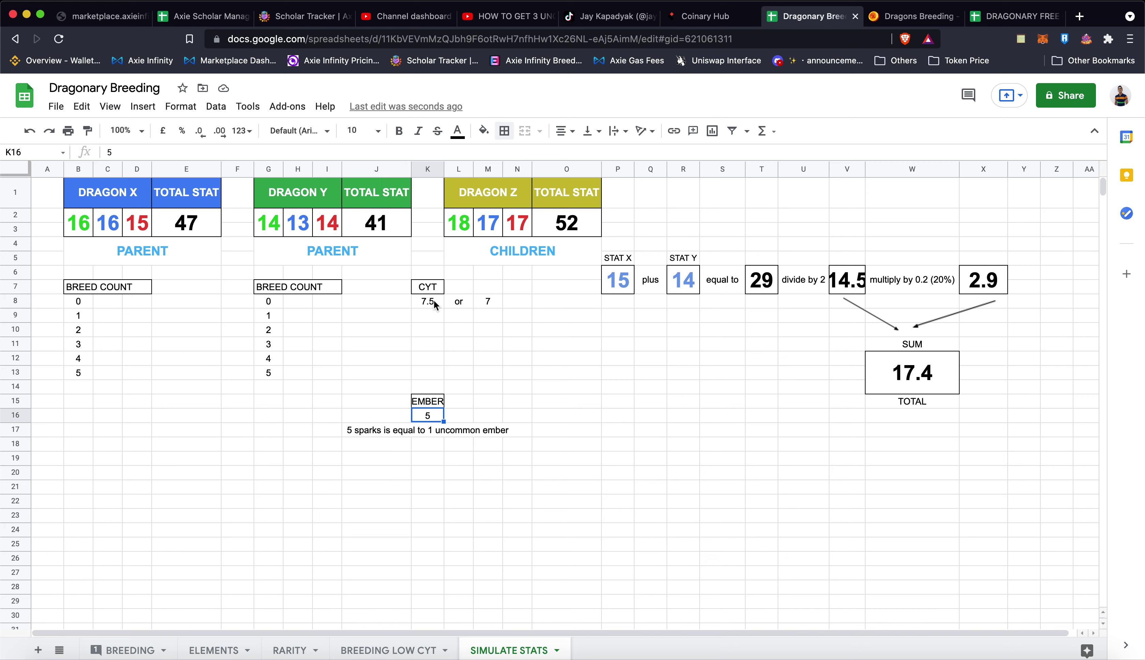
pyautogui.click(488, 300)
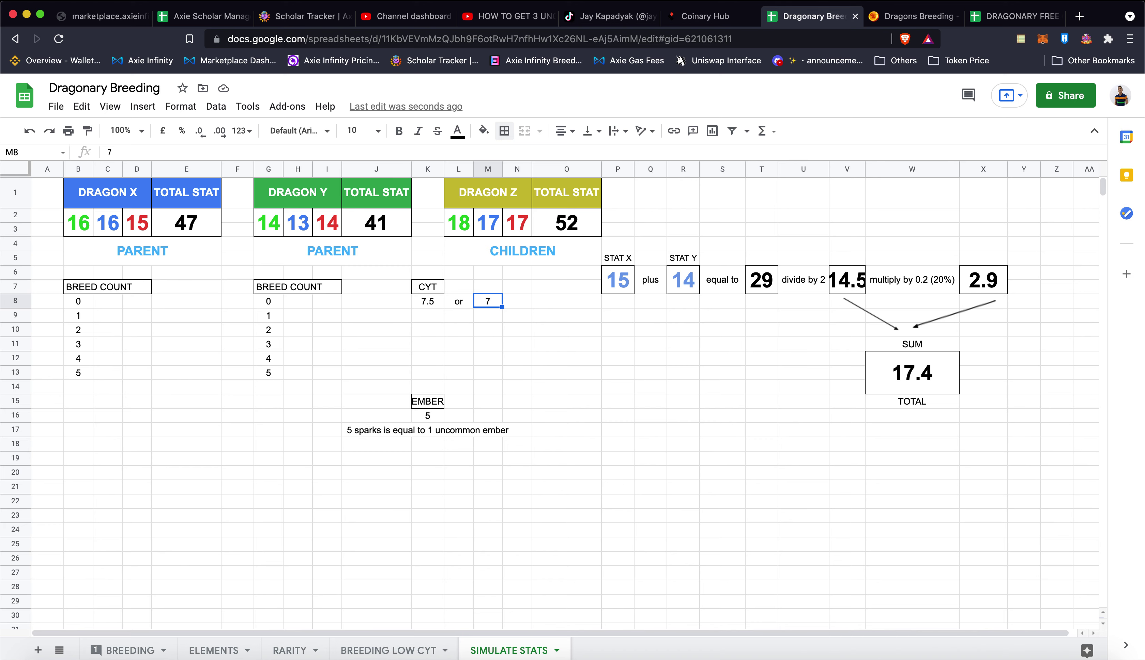
# Calculate 7 + 5 in Calculator
pyautogui.click(963, 656)
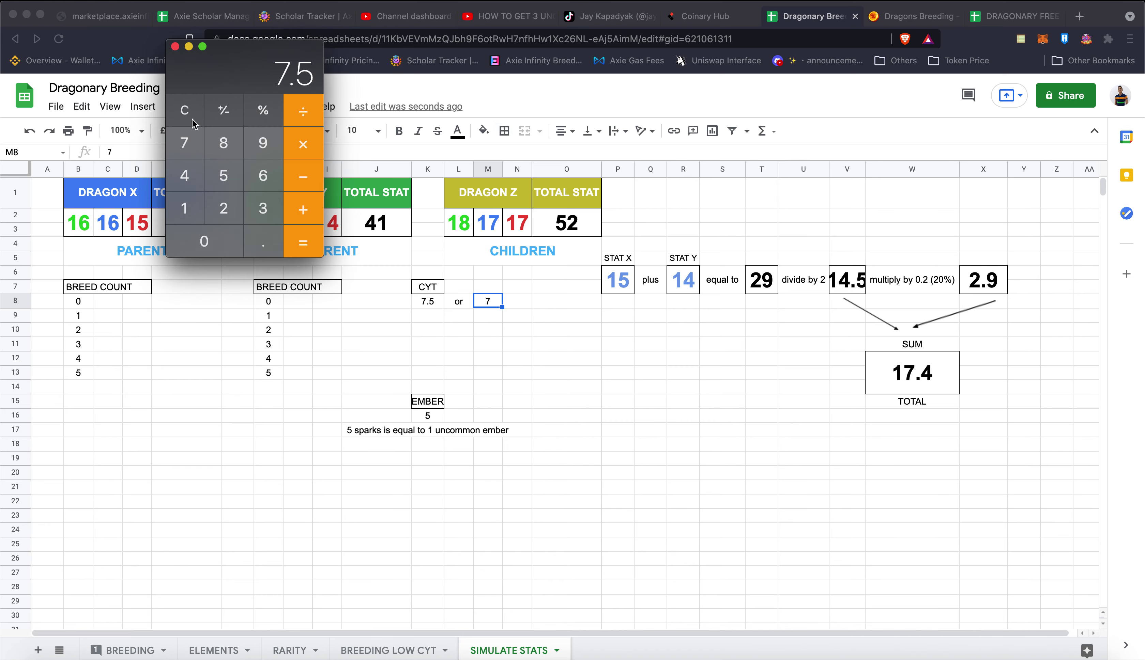
pyautogui.click(185, 110)
pyautogui.click(184, 143)
pyautogui.click(302, 211)
pyautogui.click(224, 178)
pyautogui.click(305, 246)
# Review the child's 52 total, the B1:O3 stats block and CHILDREN area, then open the whitepaper
pyautogui.click(568, 205)
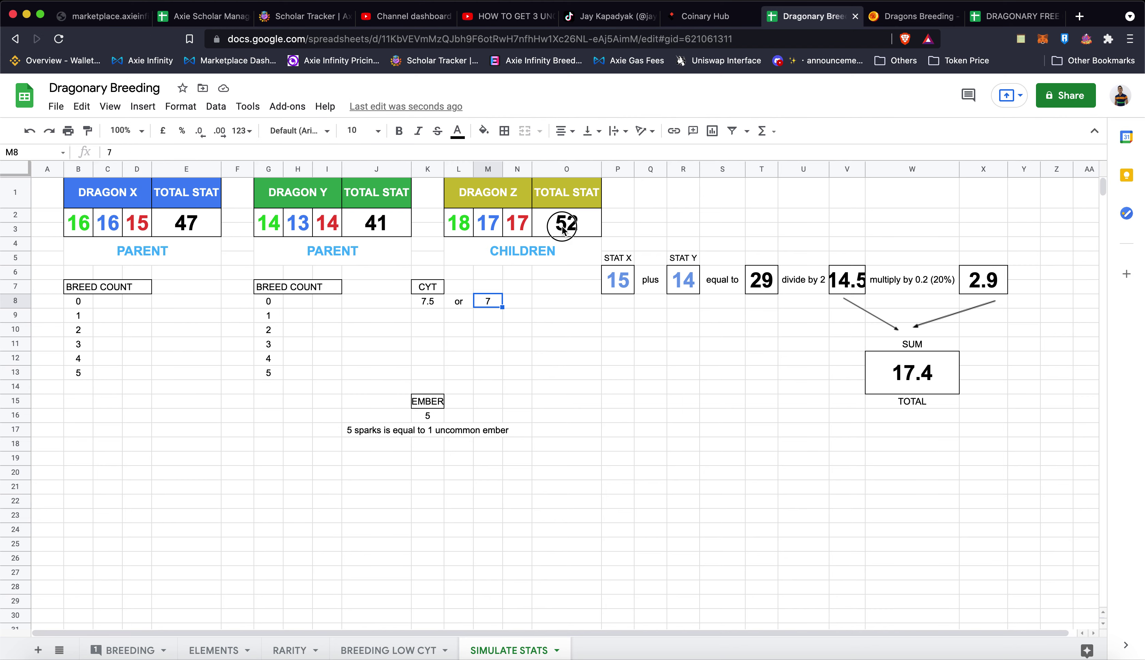
pyautogui.click(567, 212)
pyautogui.click(458, 219)
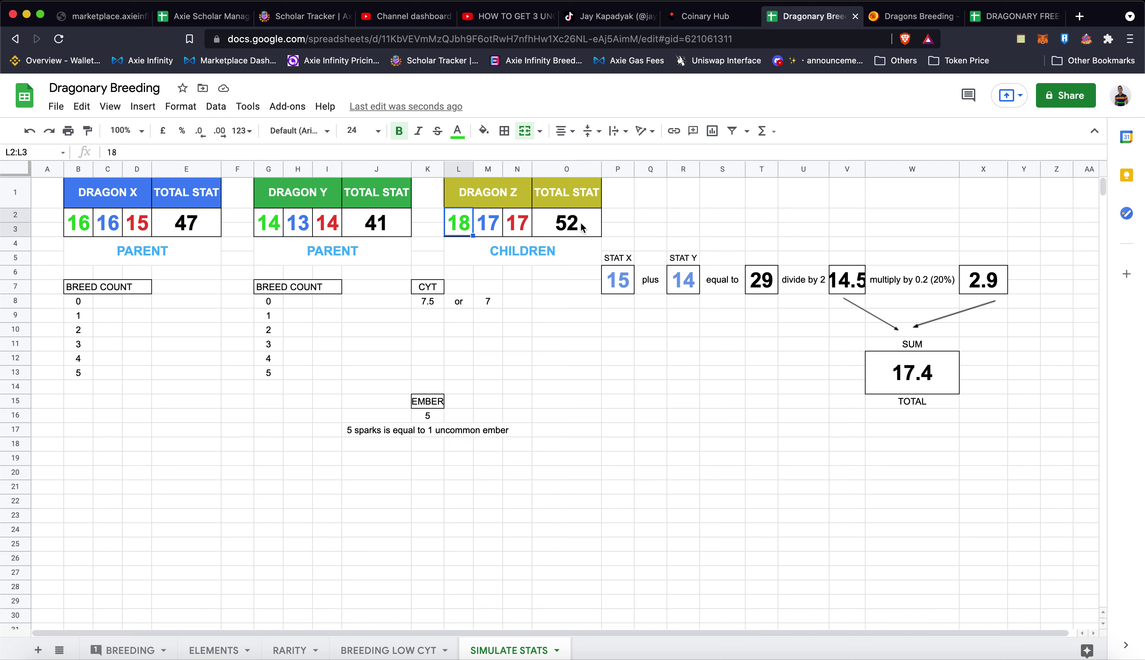
pyautogui.click(86, 198)
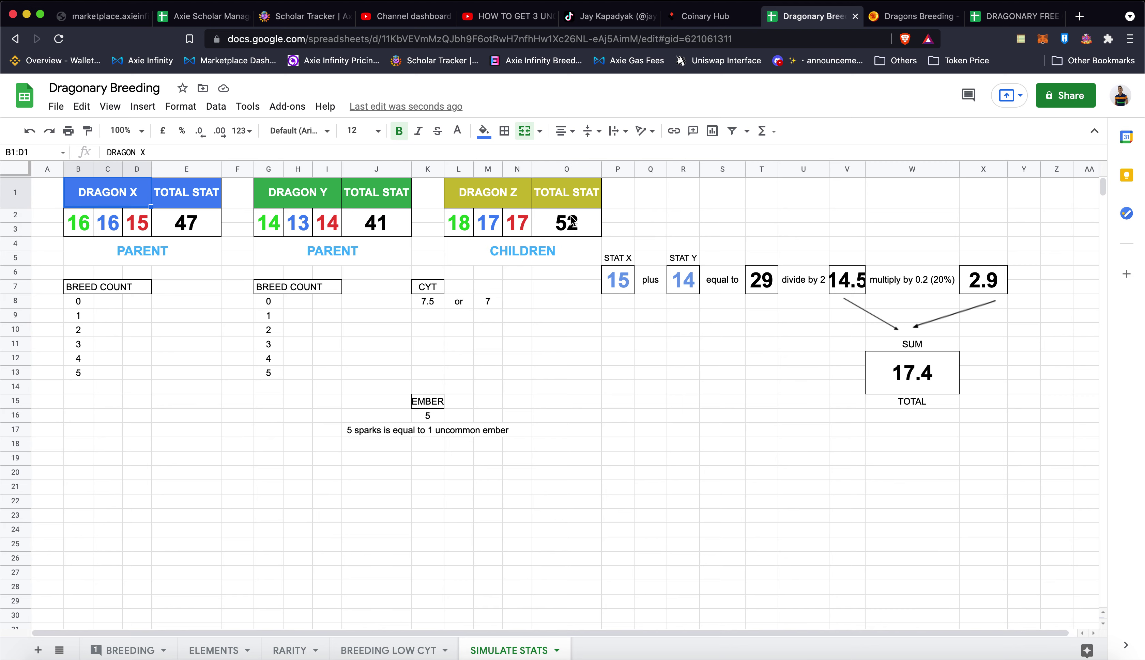
pyautogui.keyDown('shift'); pyautogui.click(563, 227); pyautogui.keyUp('shift')
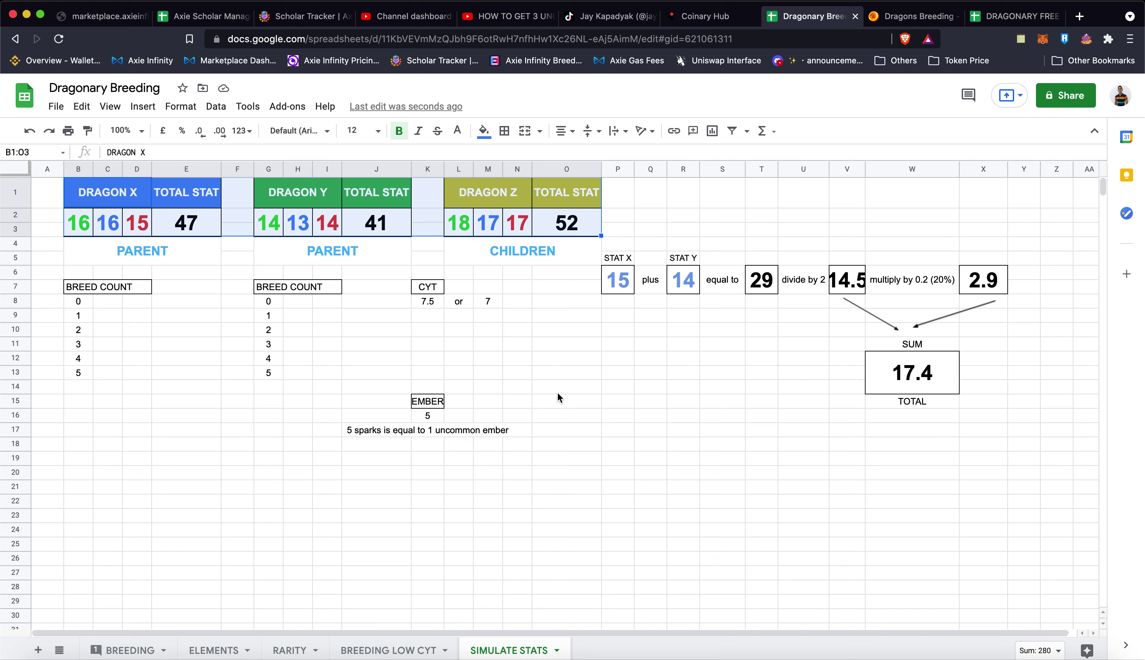
pyautogui.click(685, 321)
pyautogui.click(583, 250)
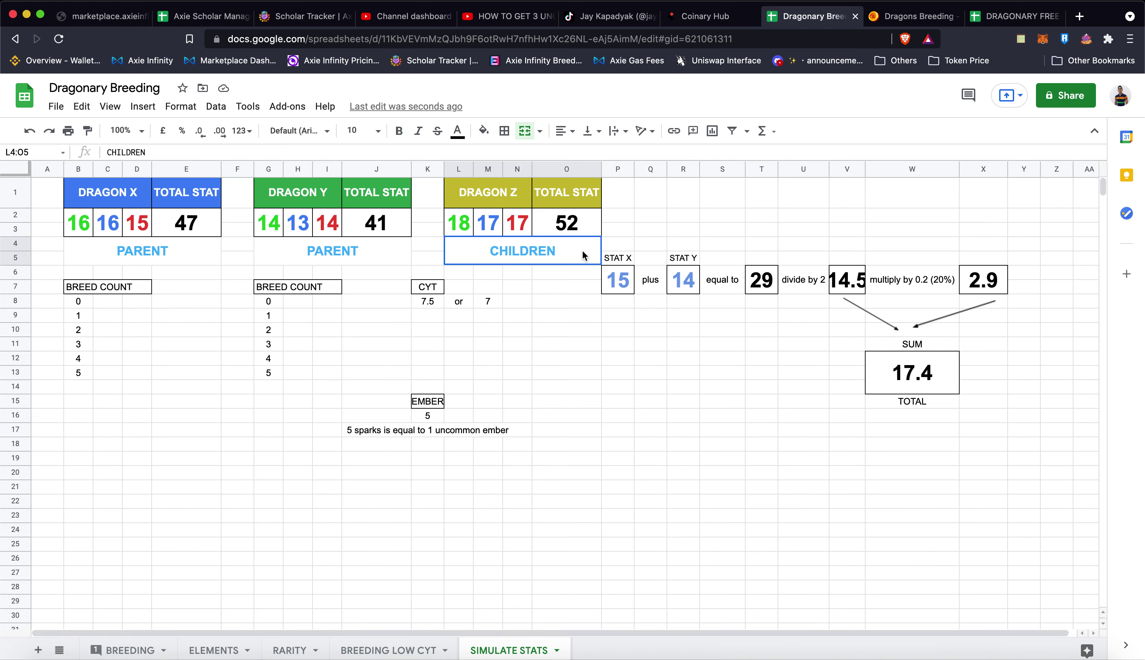
pyautogui.keyDown('shift'); pyautogui.click(1005, 421); pyautogui.keyUp('shift')
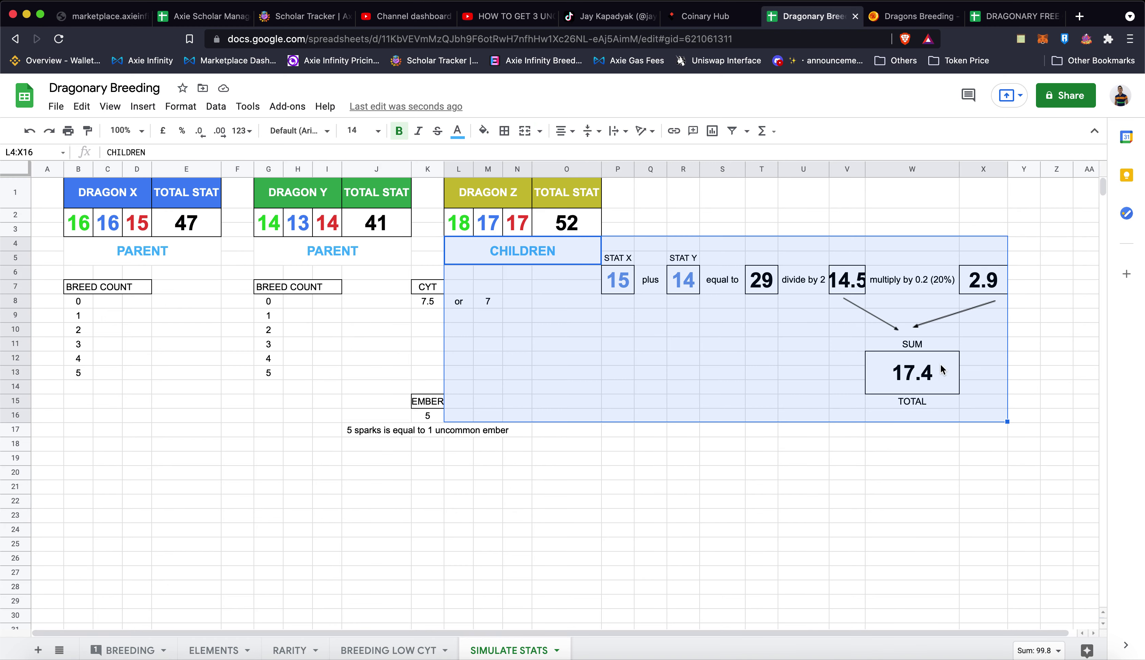
pyautogui.click(892, 18)
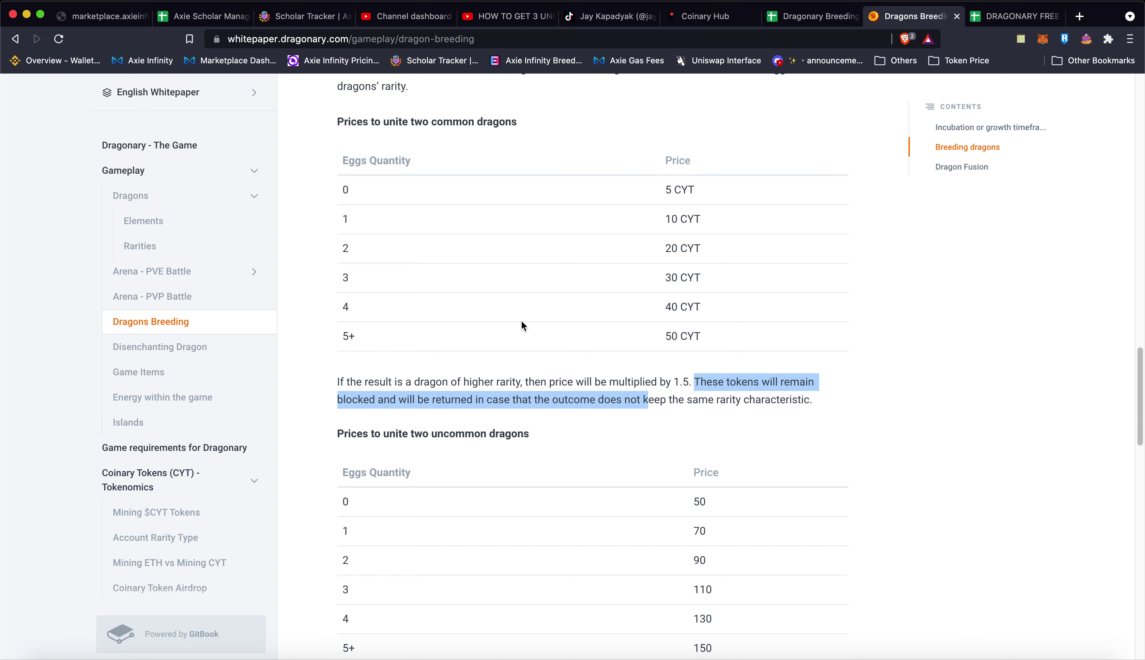
pyautogui.click(397, 320)
pyautogui.moveTo(336, 191); pyautogui.dragTo(444, 399)
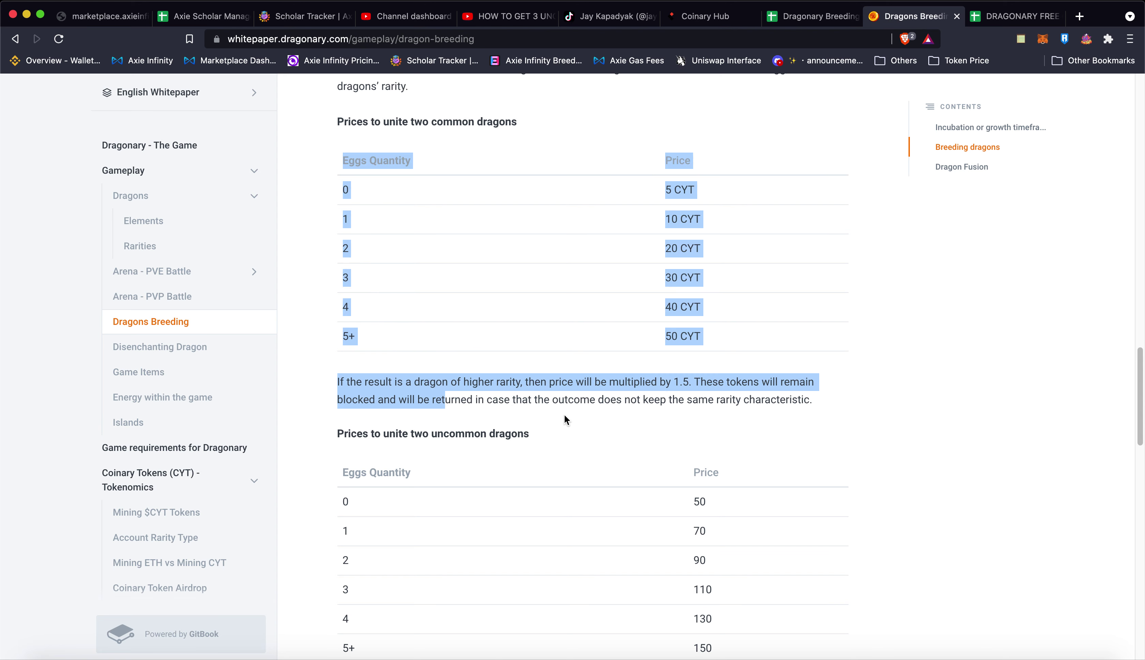
pyautogui.scroll(-5, 564, 414)
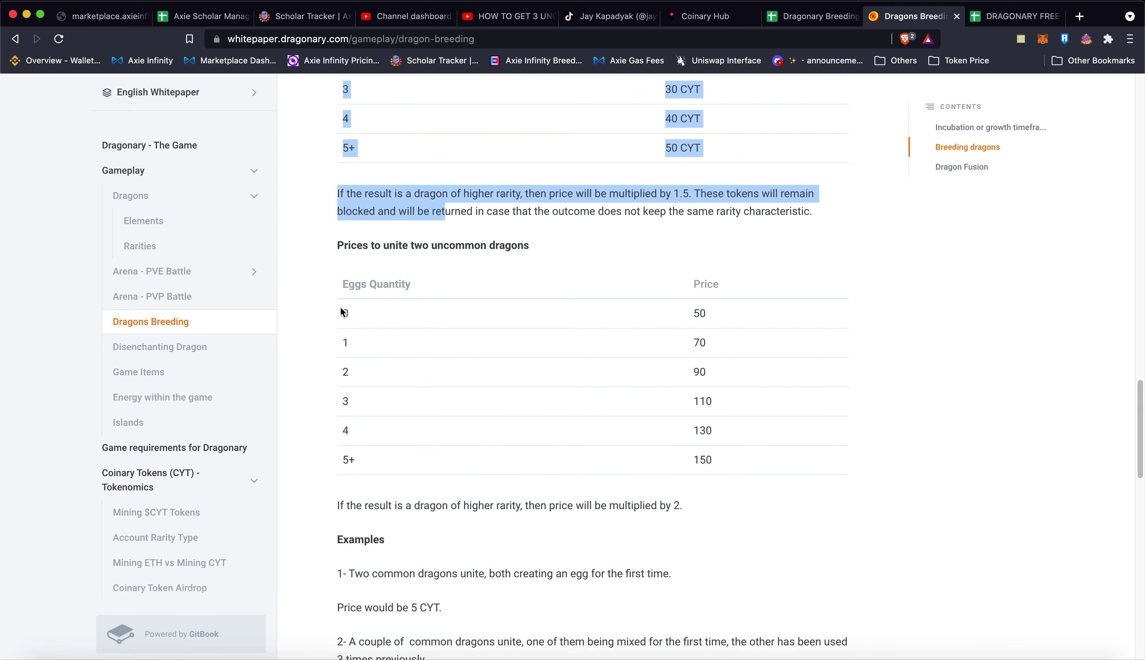
pyautogui.moveTo(410, 246); pyautogui.dragTo(532, 248)
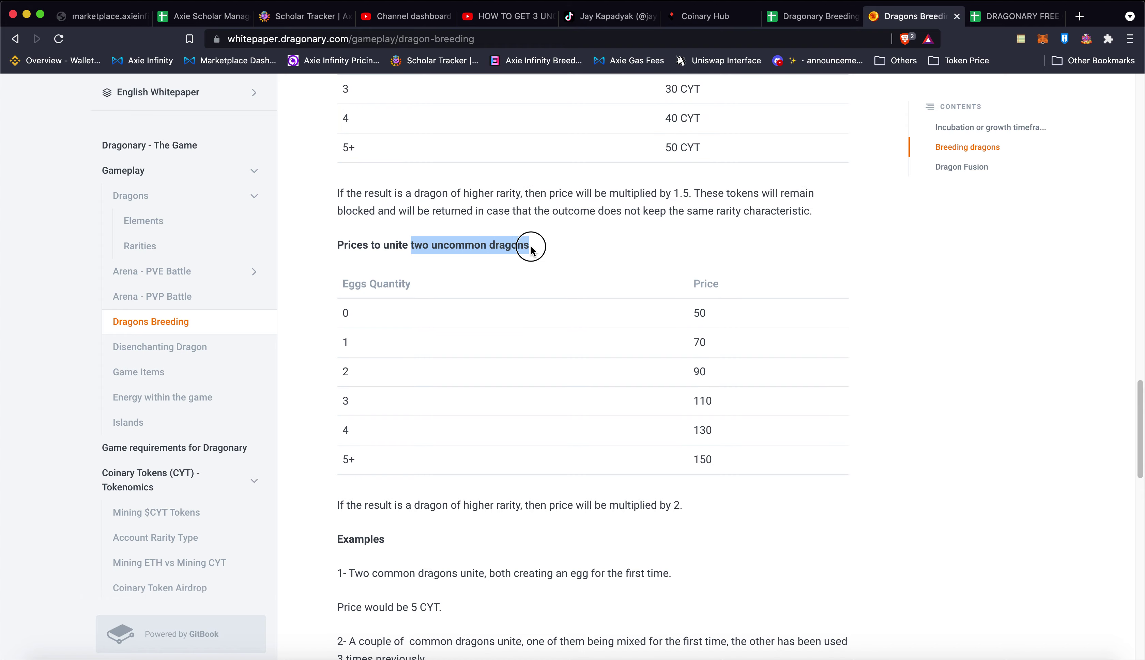
pyautogui.click(804, 18)
pyautogui.click(93, 219)
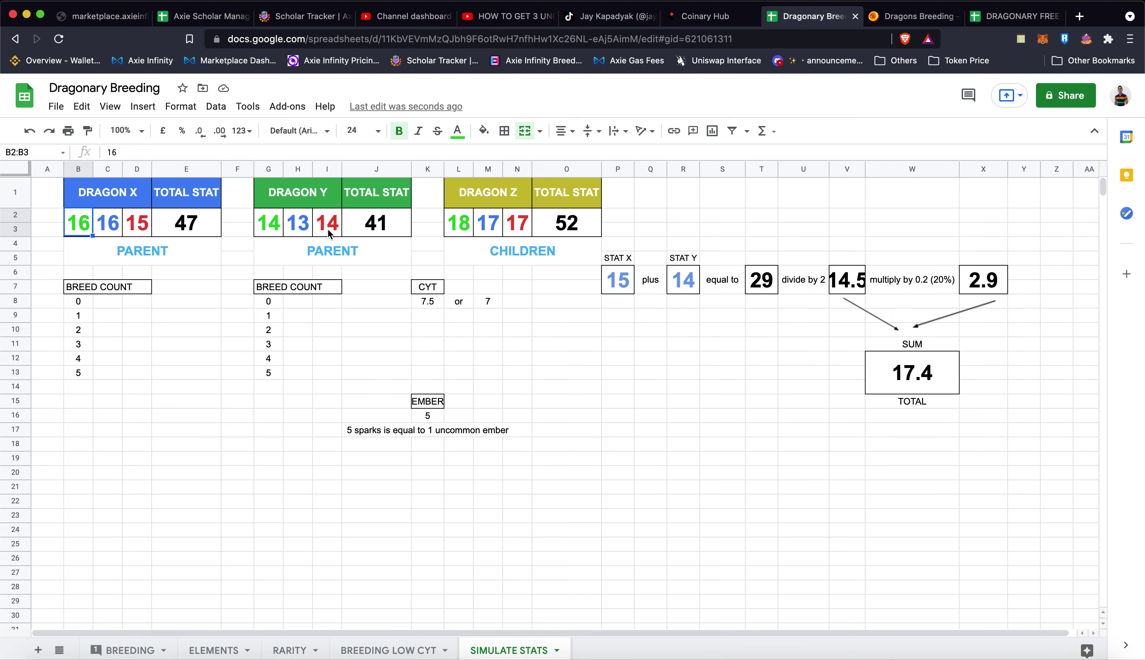
pyautogui.click(290, 229)
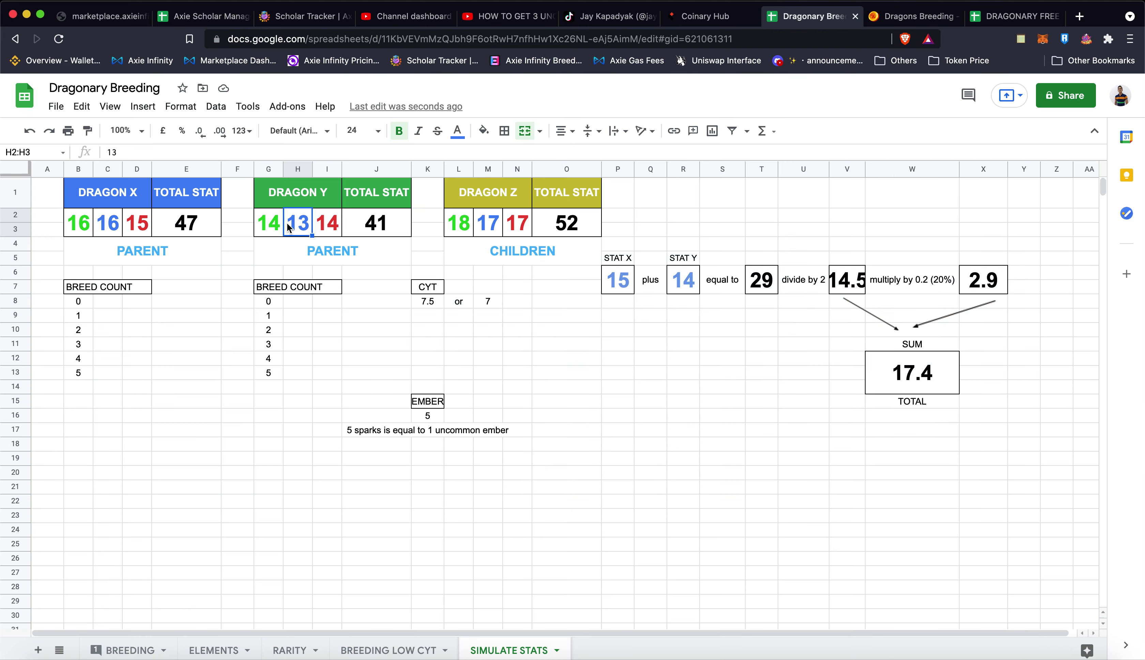
pyautogui.click(902, 17)
pyautogui.moveTo(330, 245); pyautogui.dragTo(547, 245)
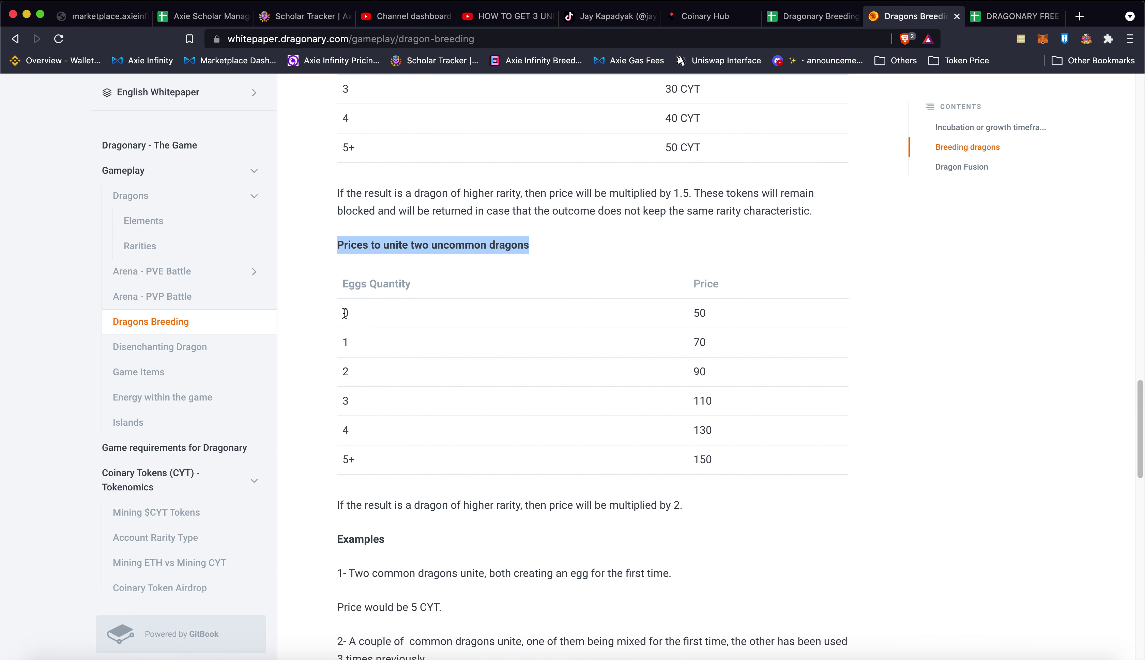
pyautogui.doubleClick(697, 314)
pyautogui.scroll(-1, 736, 329)
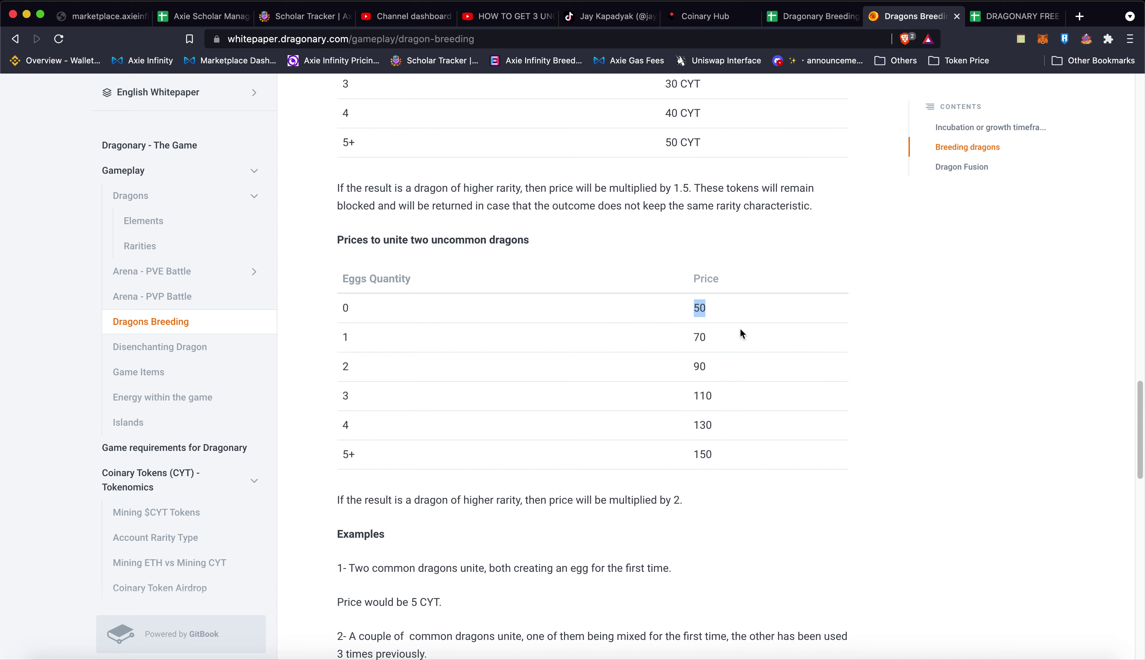
pyautogui.click(431, 336)
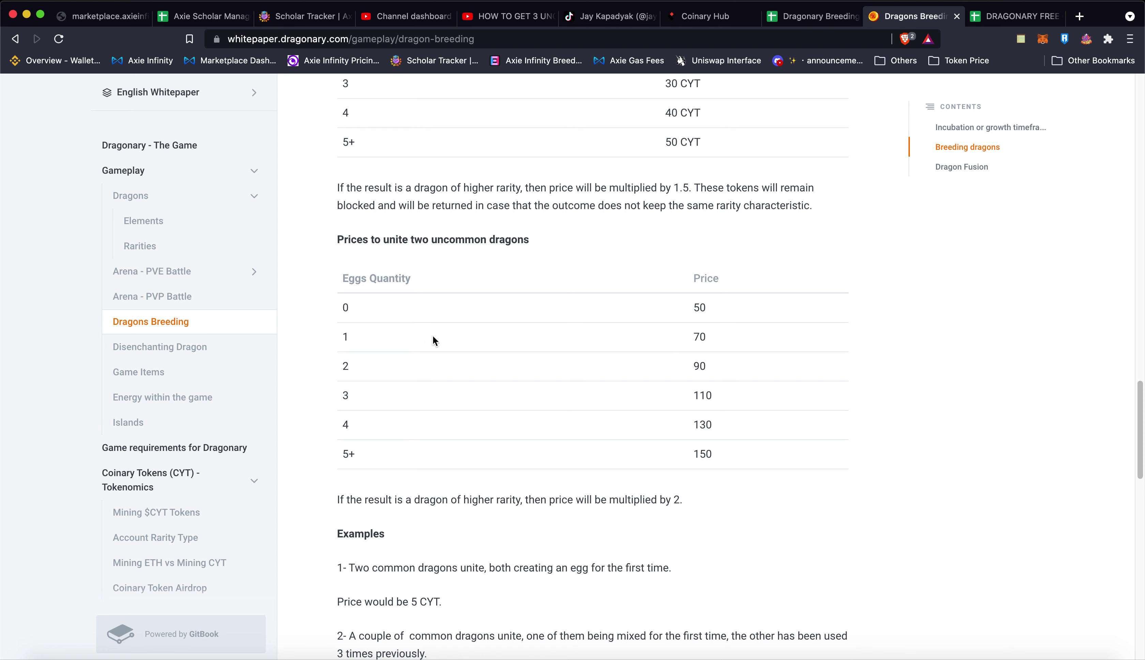
pyautogui.doubleClick(345, 337)
pyautogui.doubleClick(700, 338)
pyautogui.scroll(-2, 699, 336)
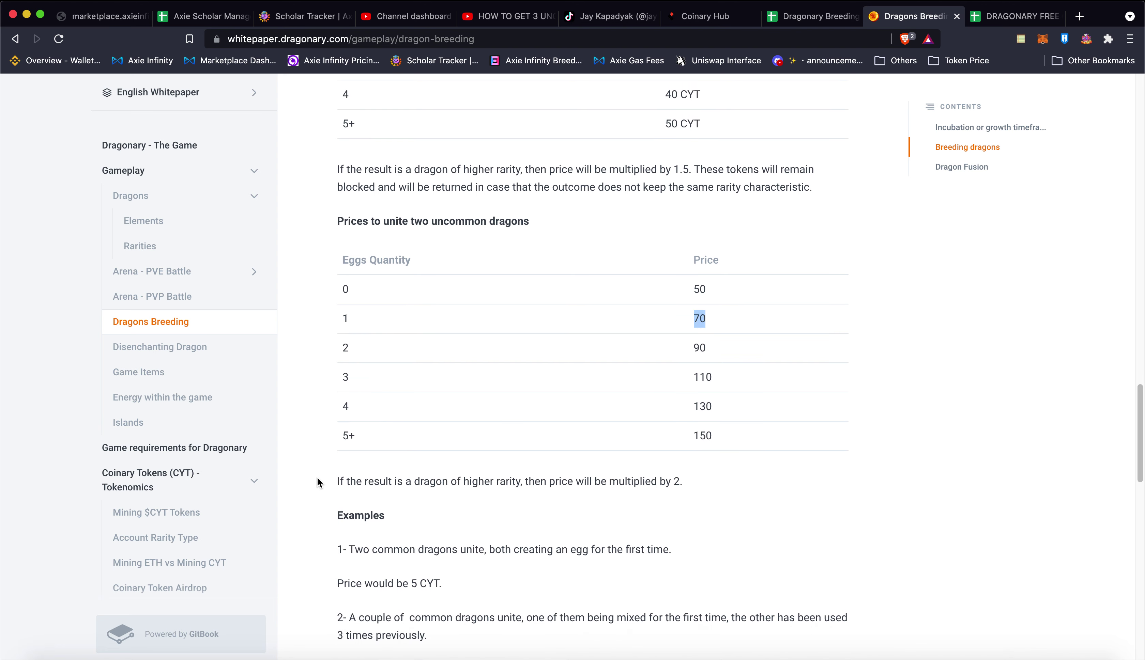
pyautogui.click(336, 483)
pyautogui.click(803, 18)
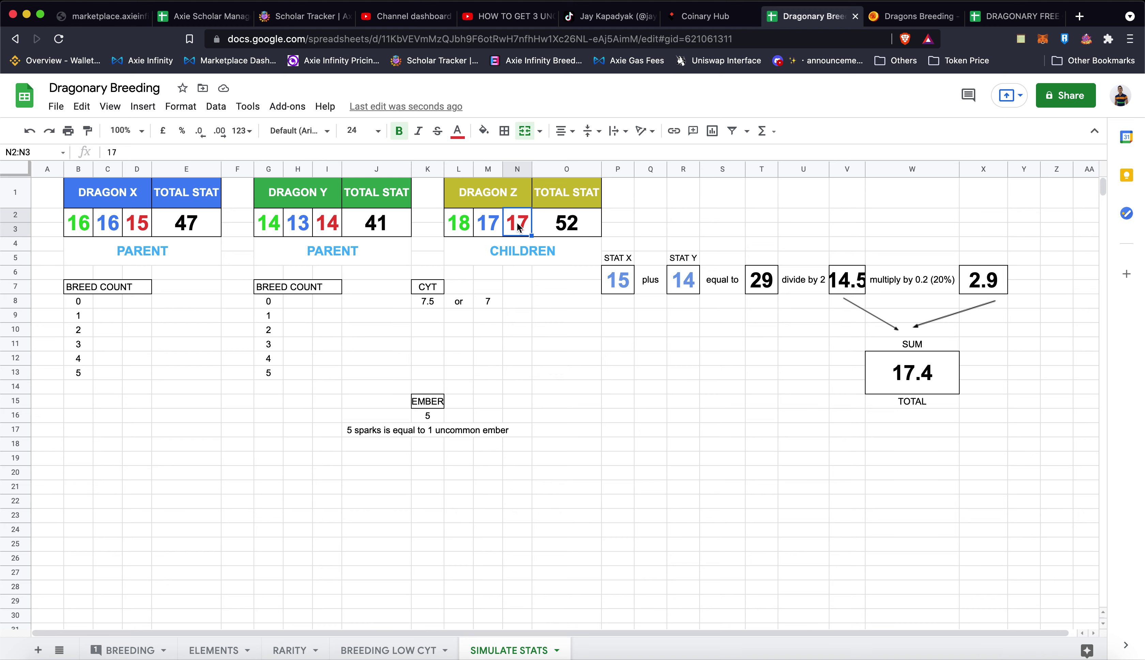
pyautogui.click(897, 18)
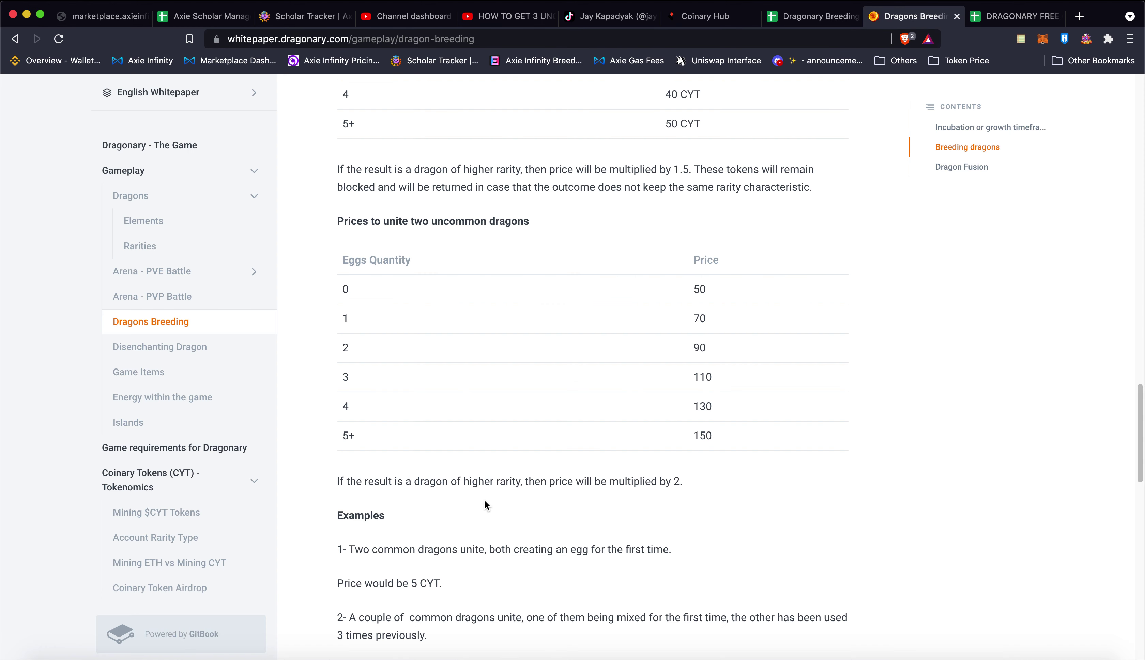
pyautogui.scroll(-1, 483, 499)
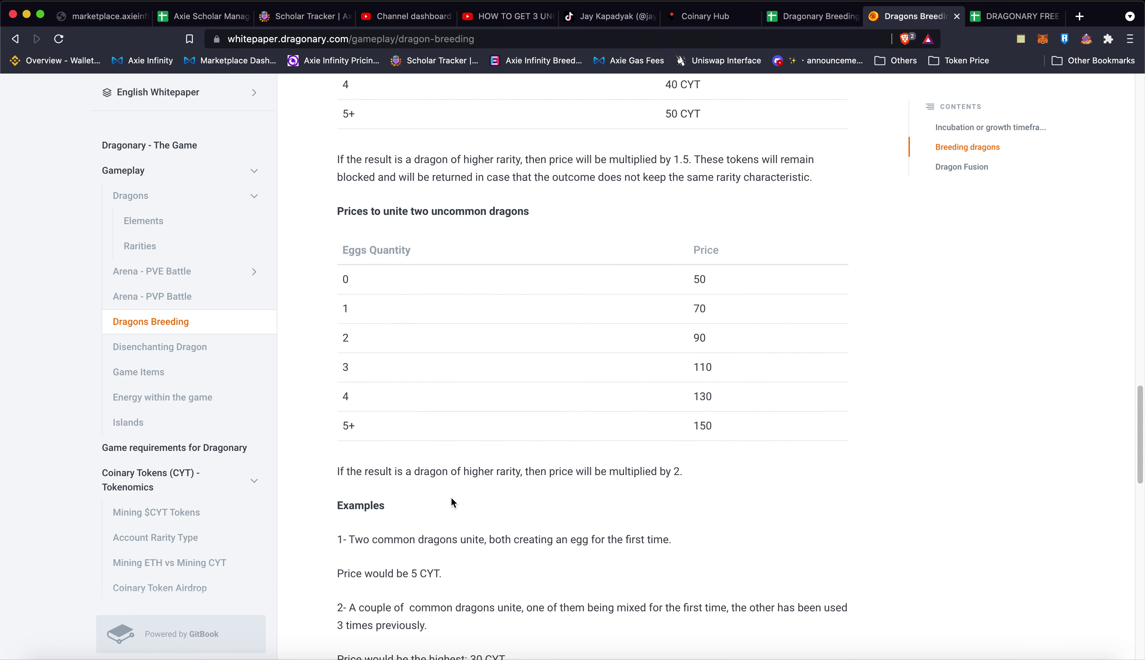
pyautogui.moveTo(680, 471); pyautogui.dragTo(484, 469)
pyautogui.scroll(1, 529, 389)
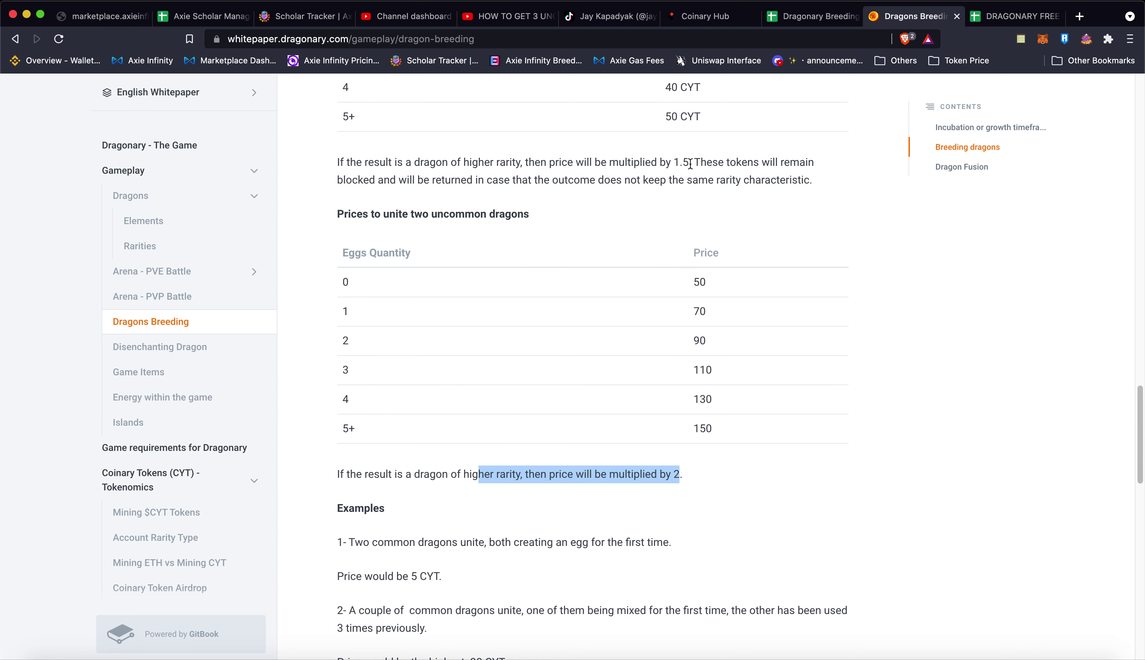
pyautogui.moveTo(689, 162); pyautogui.dragTo(666, 157)
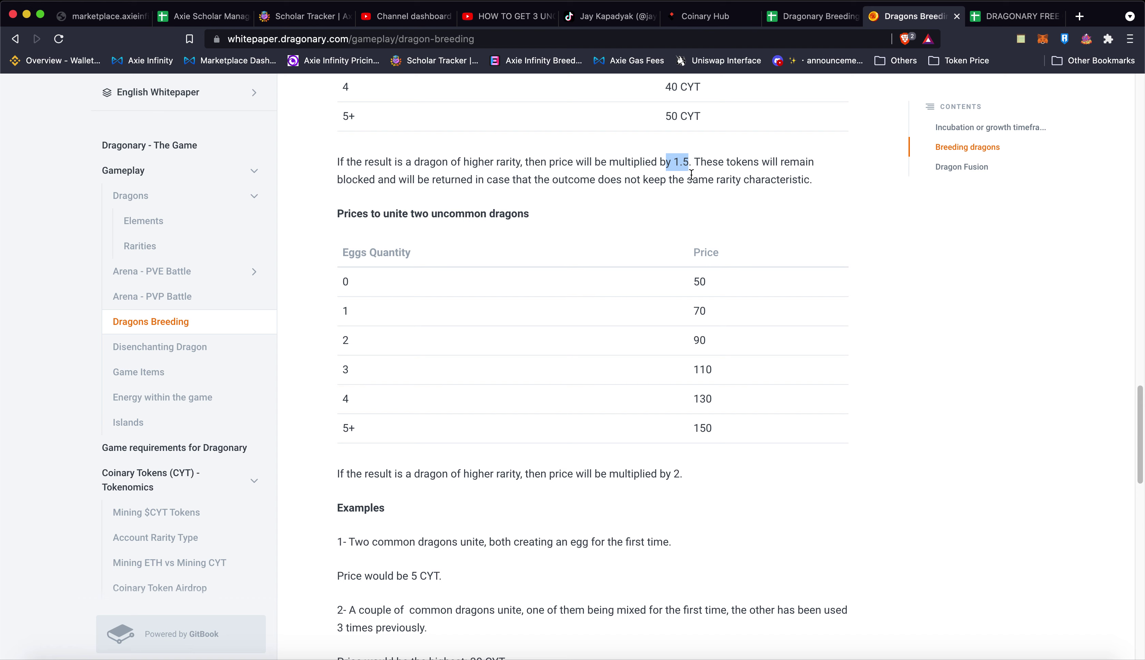
pyautogui.moveTo(686, 282); pyautogui.dragTo(738, 288)
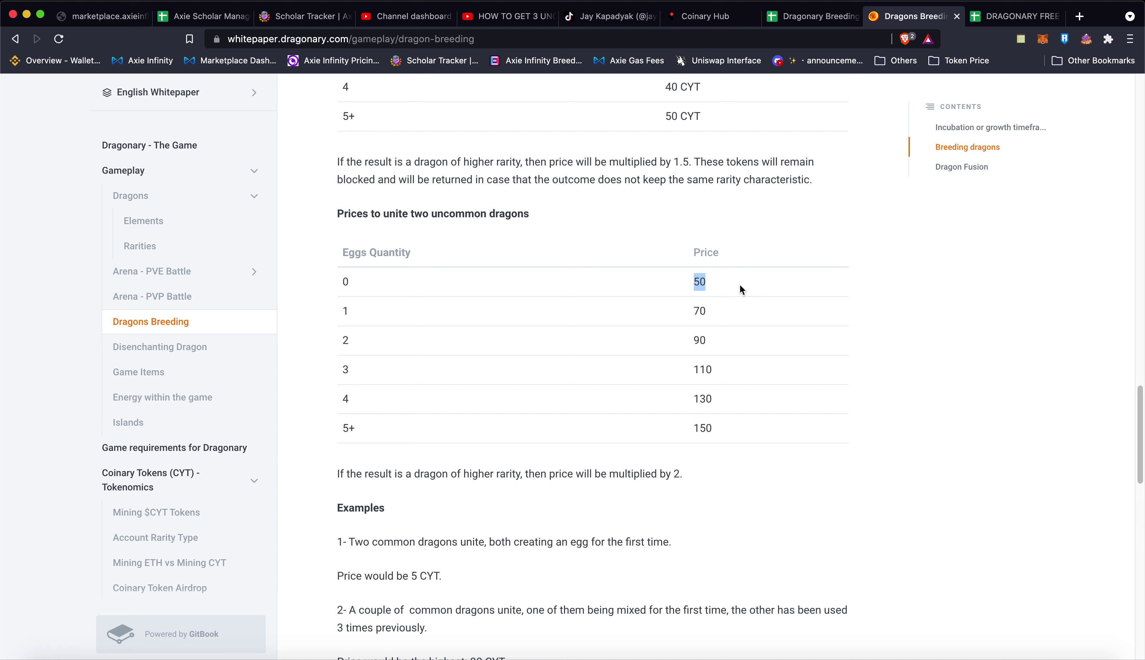
pyautogui.scroll(-1, 717, 379)
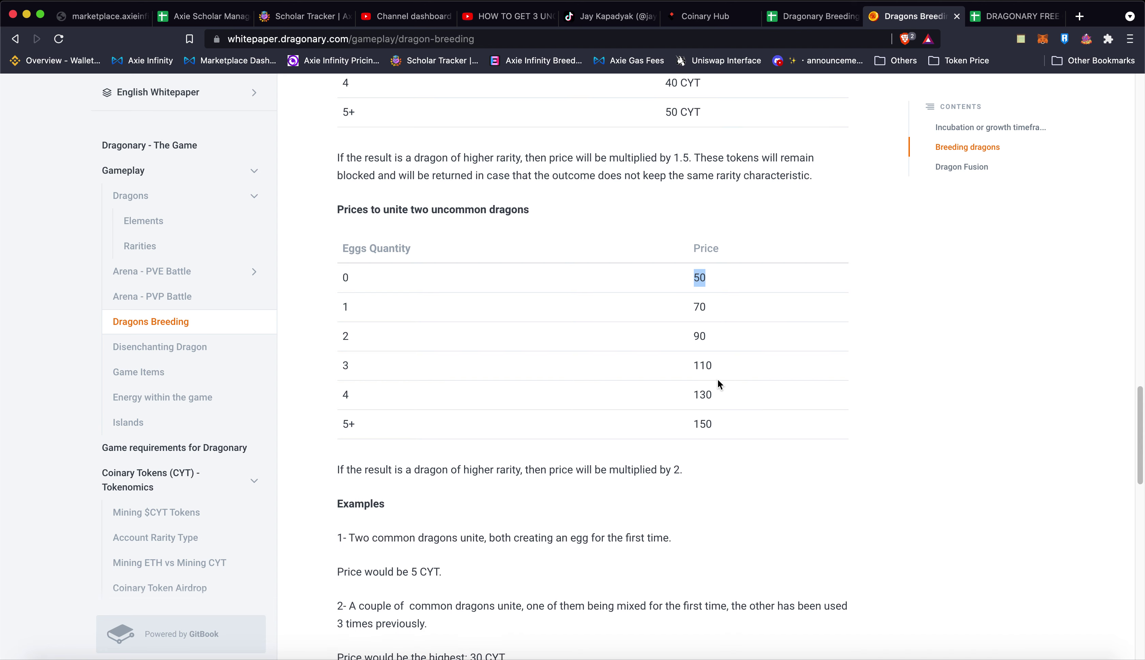
# Scroll to and highlight the first breeding example of two common dragons
pyautogui.scroll(-2, 705, 384)
pyautogui.scroll(-2, 705, 384)
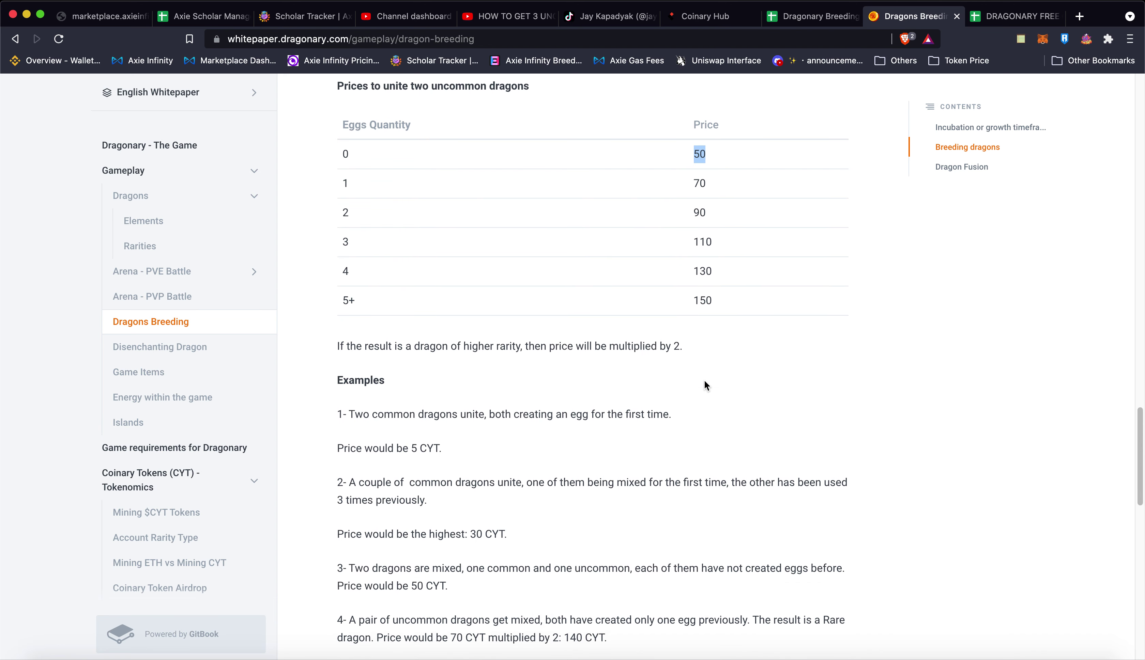
pyautogui.scroll(-4, 618, 375)
pyautogui.moveTo(346, 323); pyautogui.dragTo(675, 332)
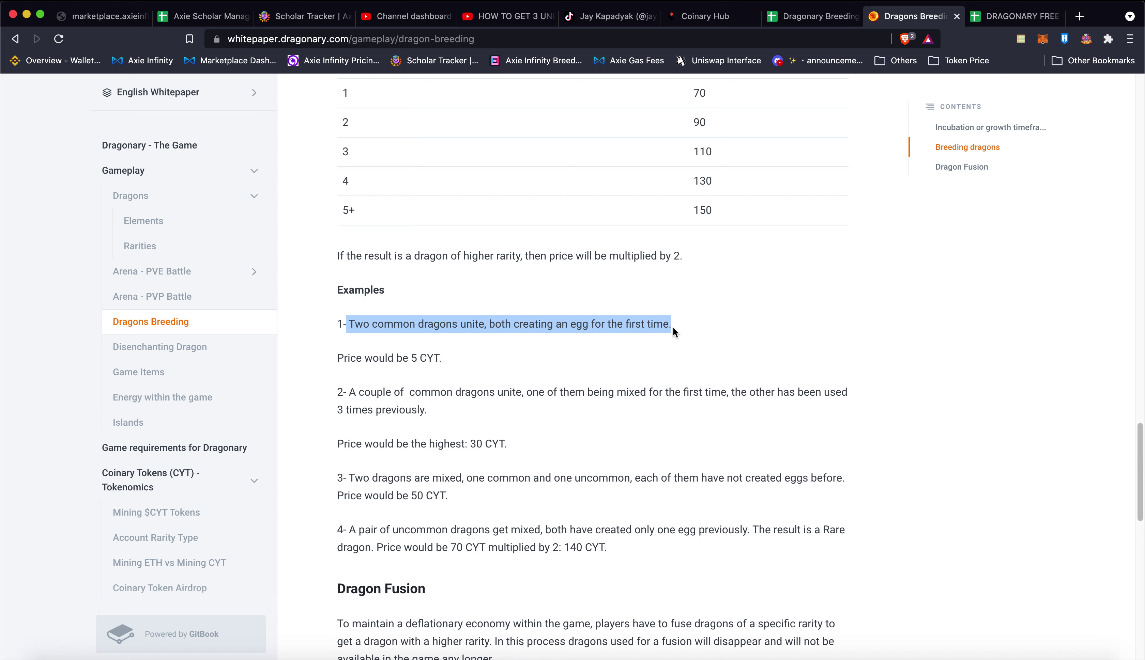
pyautogui.scroll(-2, 383, 382)
pyautogui.scroll(-4, 383, 382)
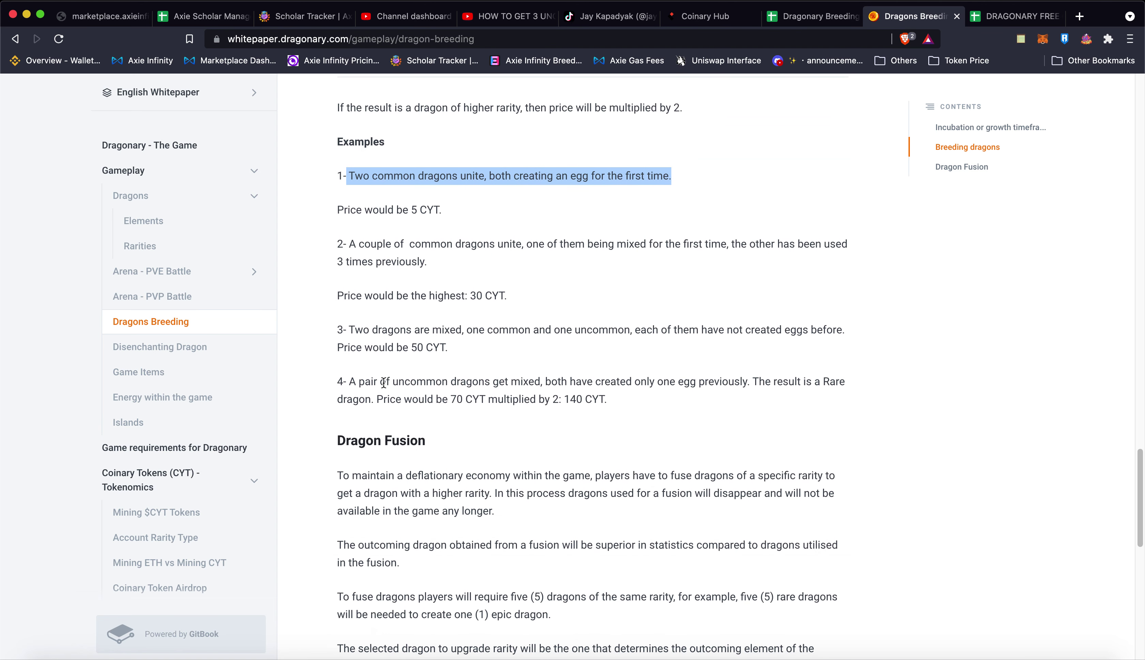
pyautogui.scroll(1, 363, 374)
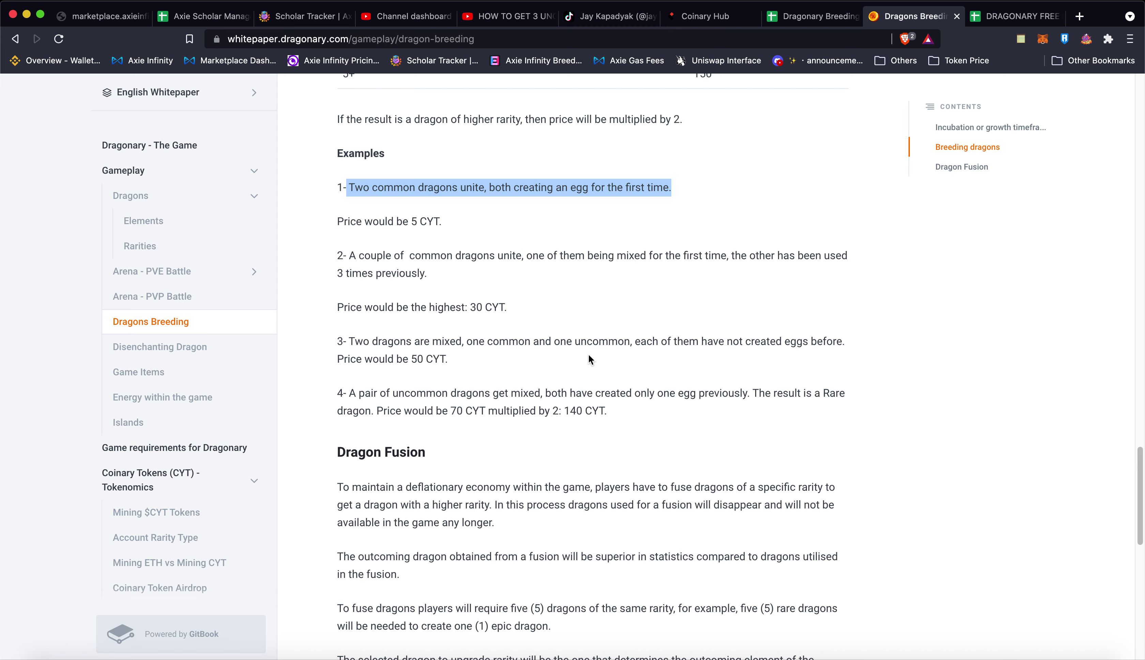
pyautogui.click(617, 405)
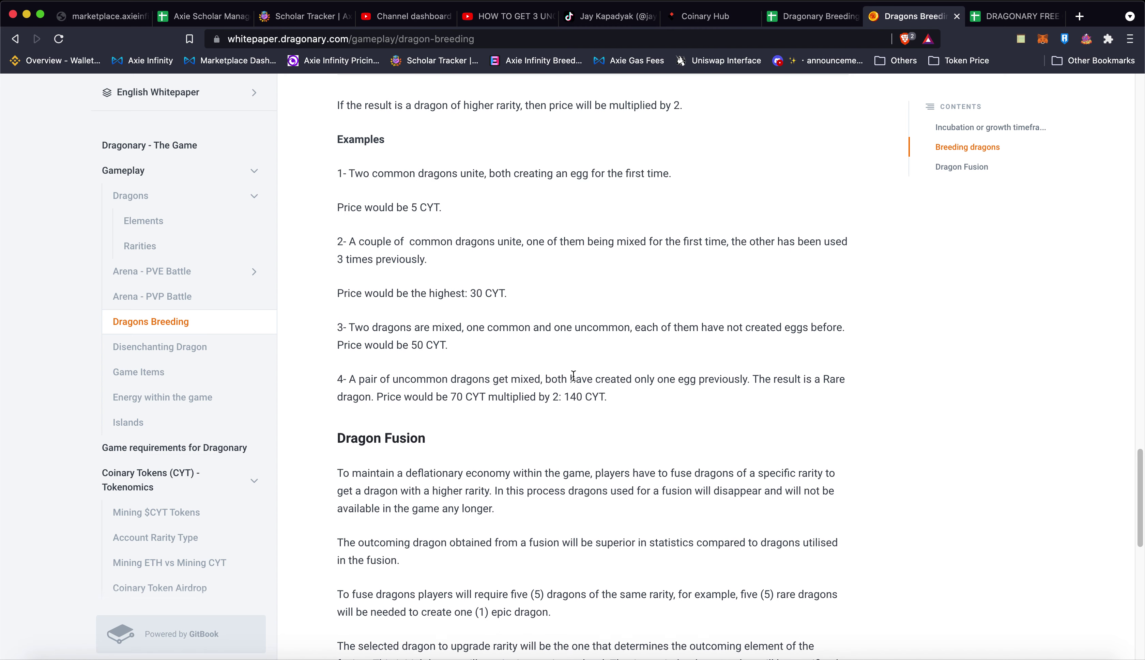
# Look over the Dragon Fusion section, then return to the Dragonary Breeding spreadsheet
pyautogui.scroll(-4, 573, 382)
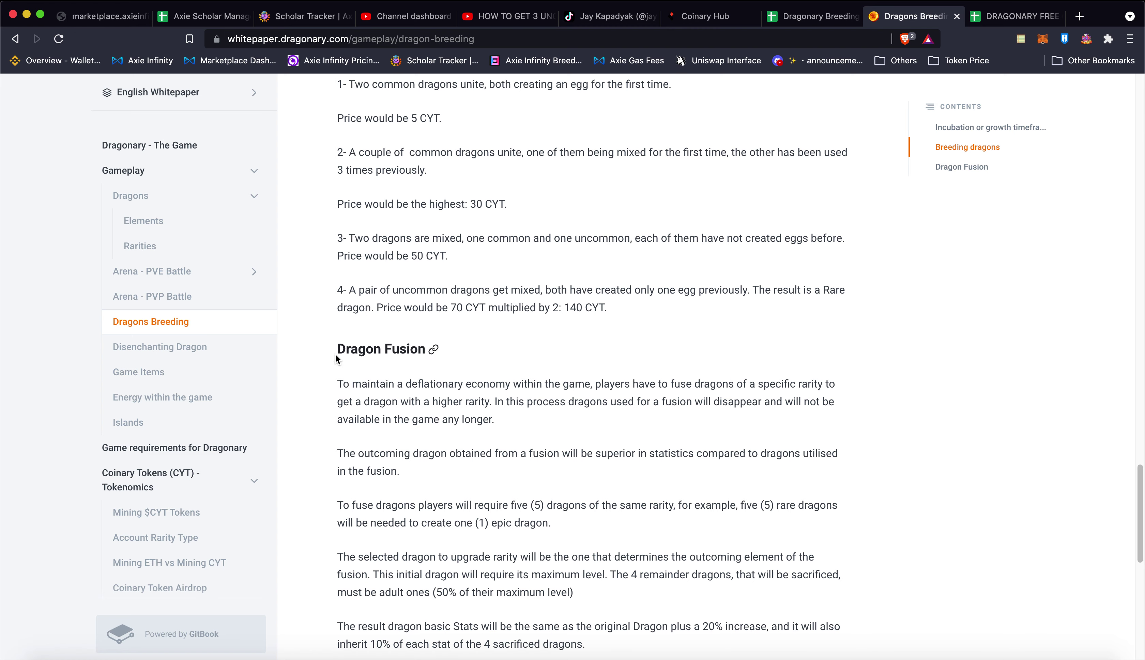
pyautogui.moveTo(337, 350); pyautogui.dragTo(405, 349)
pyautogui.scroll(-2, 488, 378)
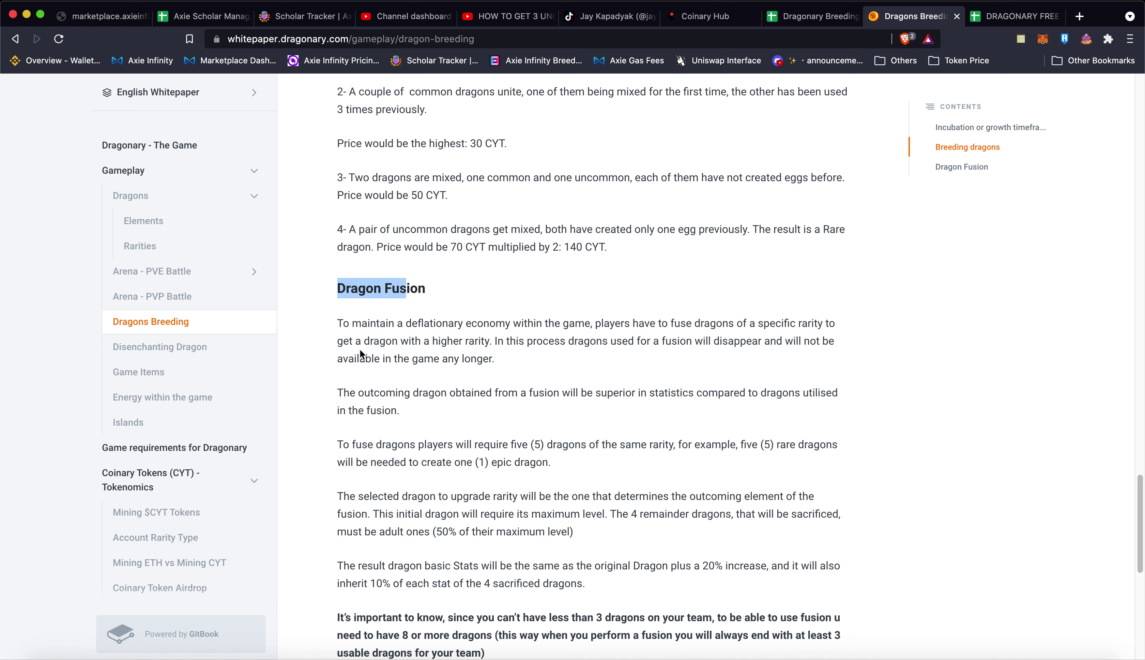
pyautogui.scroll(2, 633, 332)
pyautogui.scroll(3, 589, 340)
pyautogui.scroll(3, 587, 334)
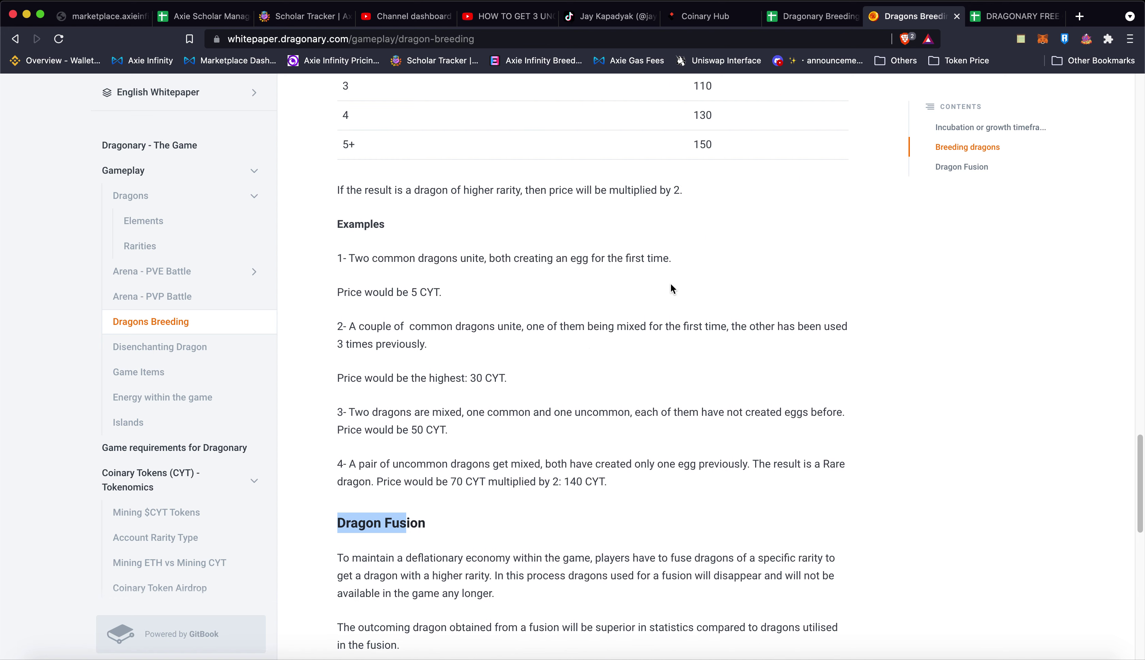
pyautogui.scroll(3, 670, 284)
pyautogui.click(803, 18)
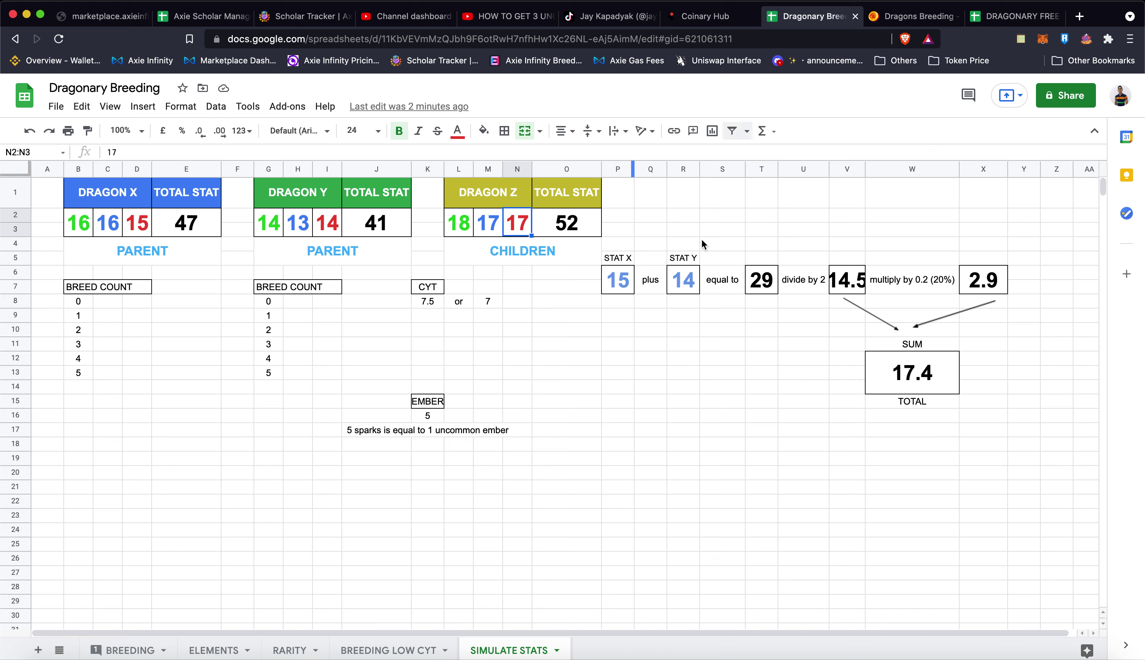
# Switch from SIMULATE STATS to the BREEDING sheet
pyautogui.click(527, 330)
pyautogui.click(636, 317)
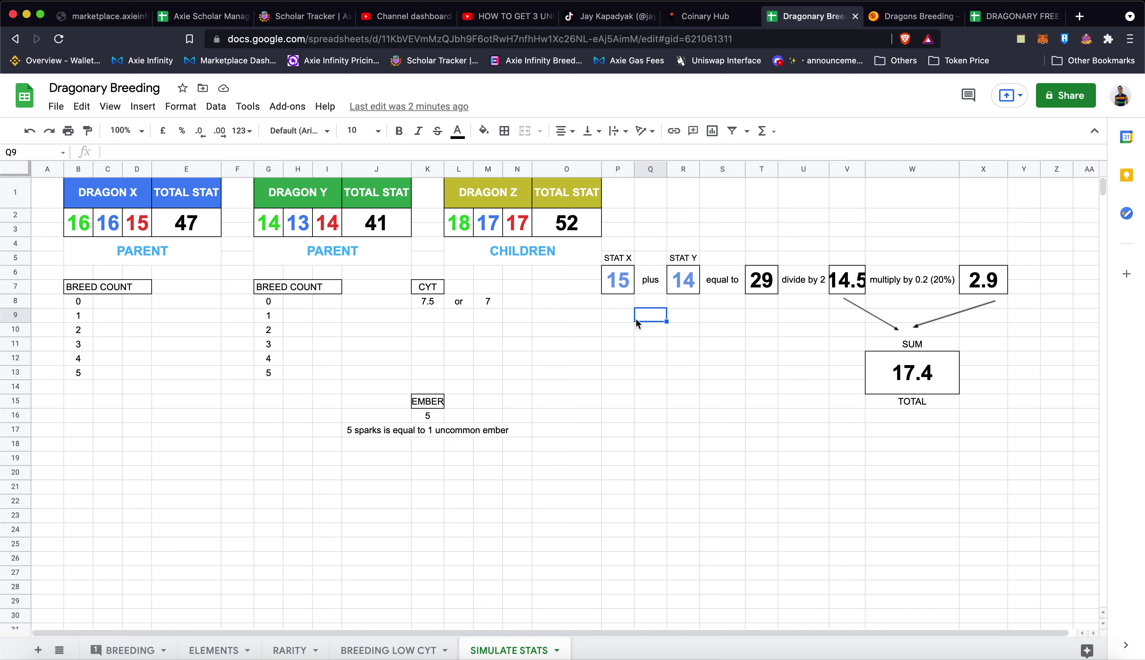
pyautogui.click(114, 651)
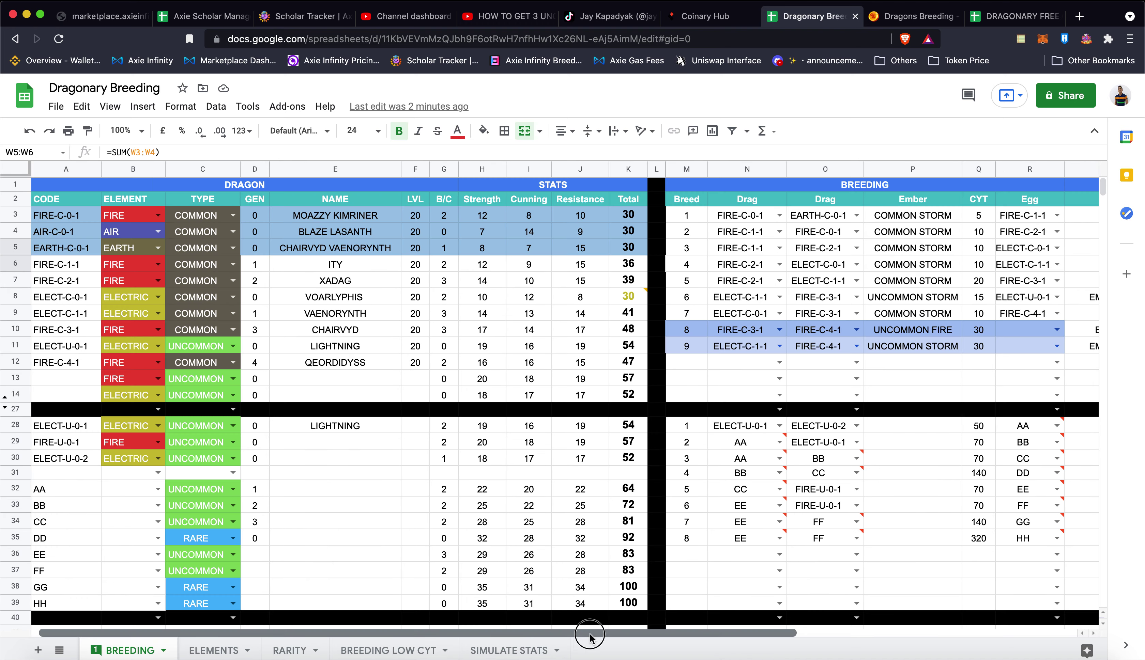
# Review the TOTAL CYT figures, 1055 and 1,210 for 3 rare dragons, plus the element and type columns
pyautogui.moveTo(584, 633); pyautogui.dragTo(868, 633)
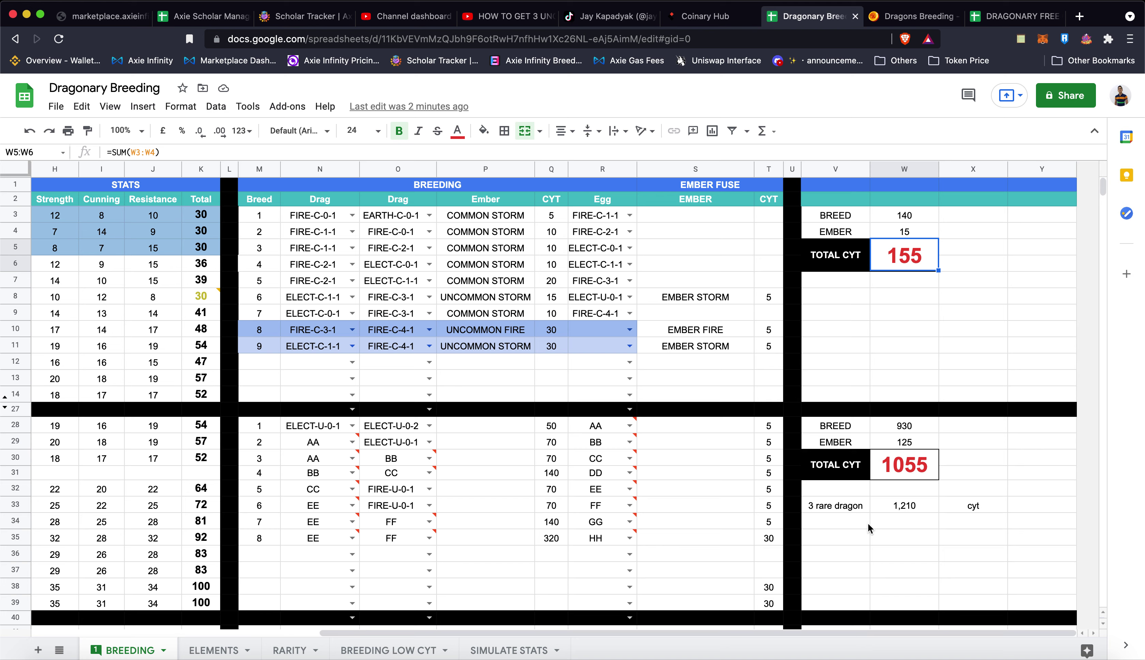
pyautogui.click(903, 465)
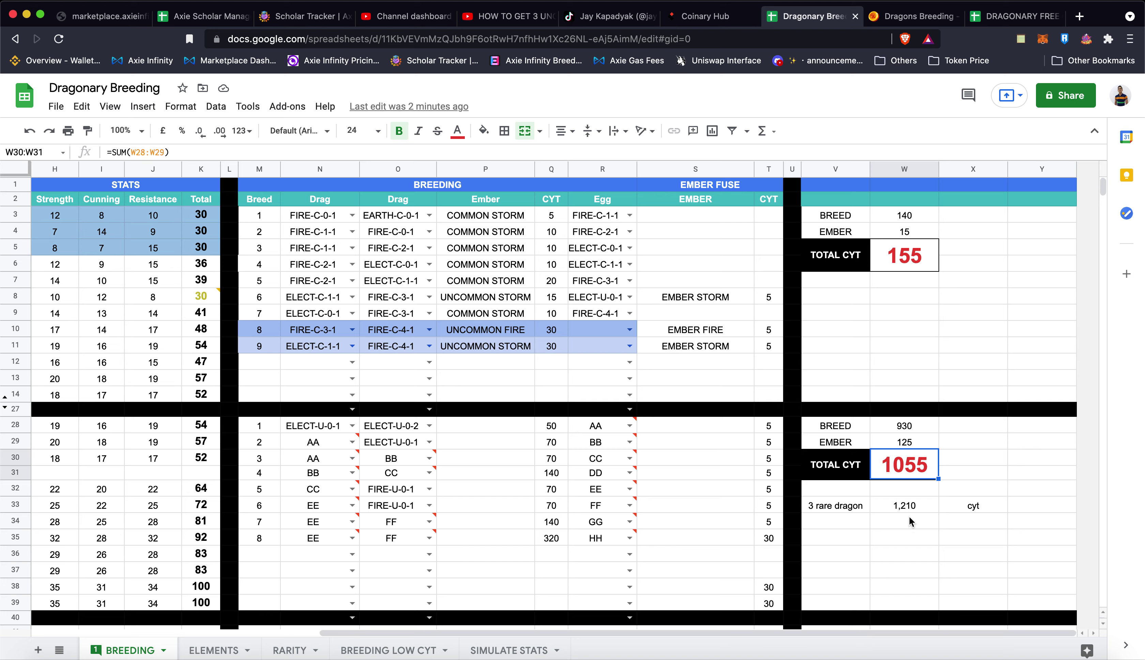
pyautogui.click(899, 507)
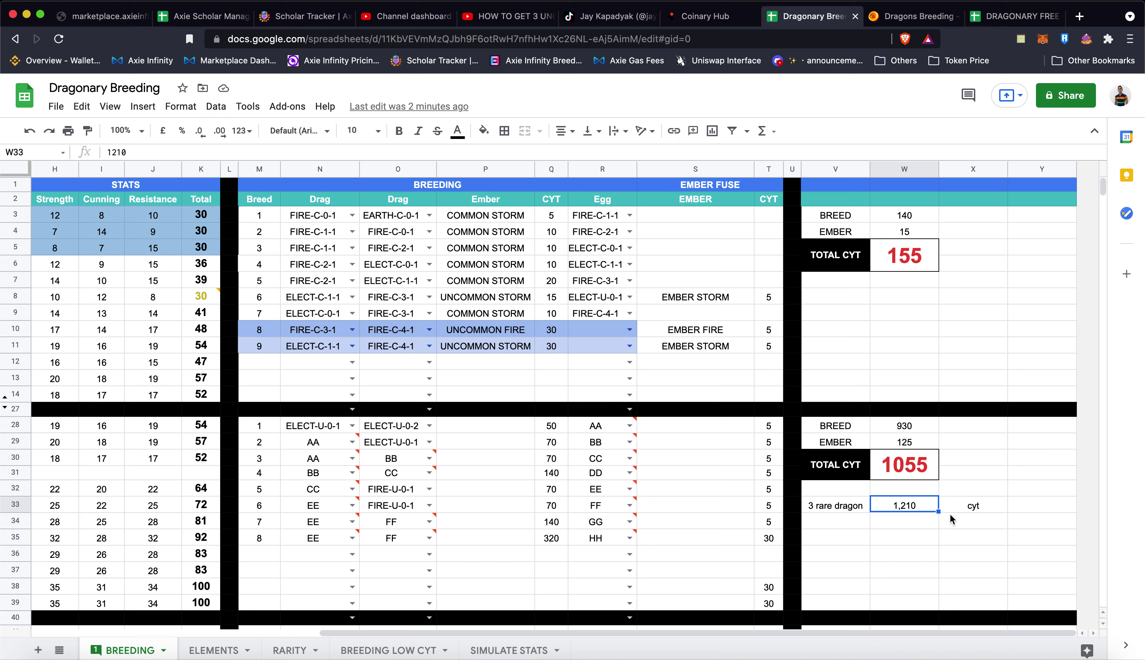
pyautogui.click(971, 508)
pyautogui.click(823, 506)
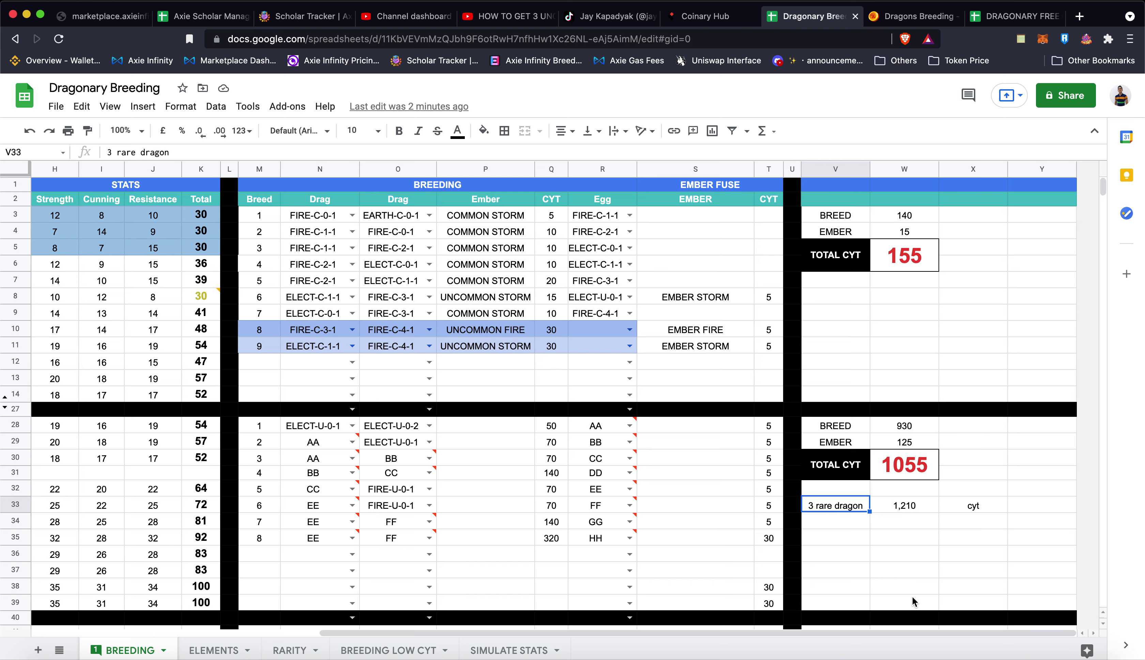
pyautogui.moveTo(878, 638); pyautogui.dragTo(616, 633)
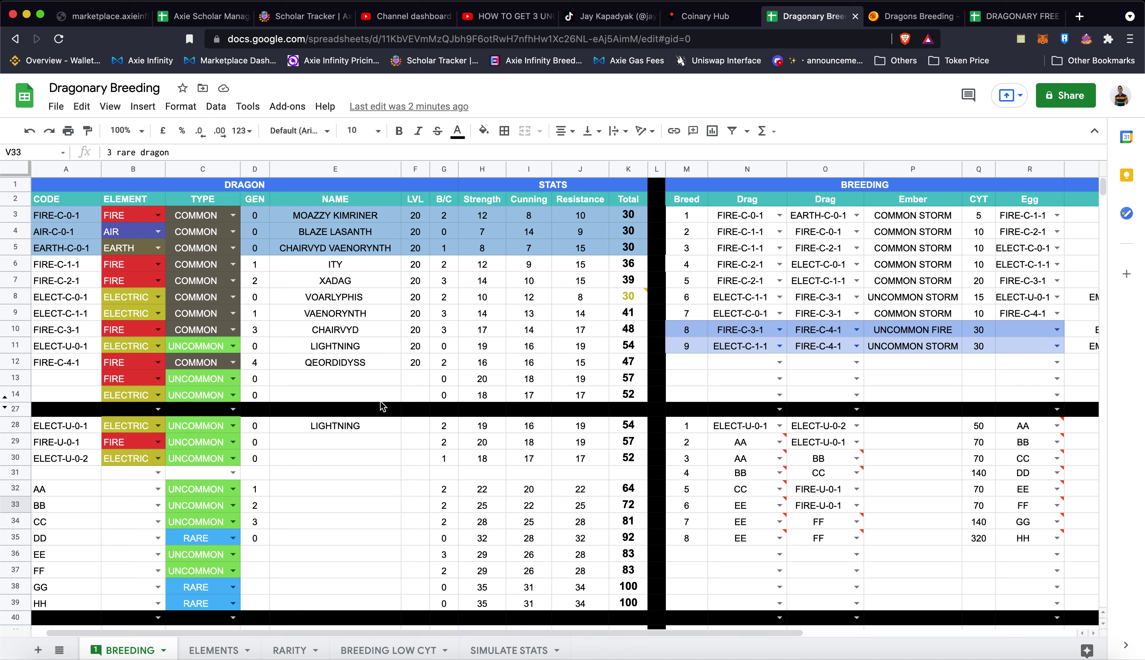
pyautogui.click(127, 297)
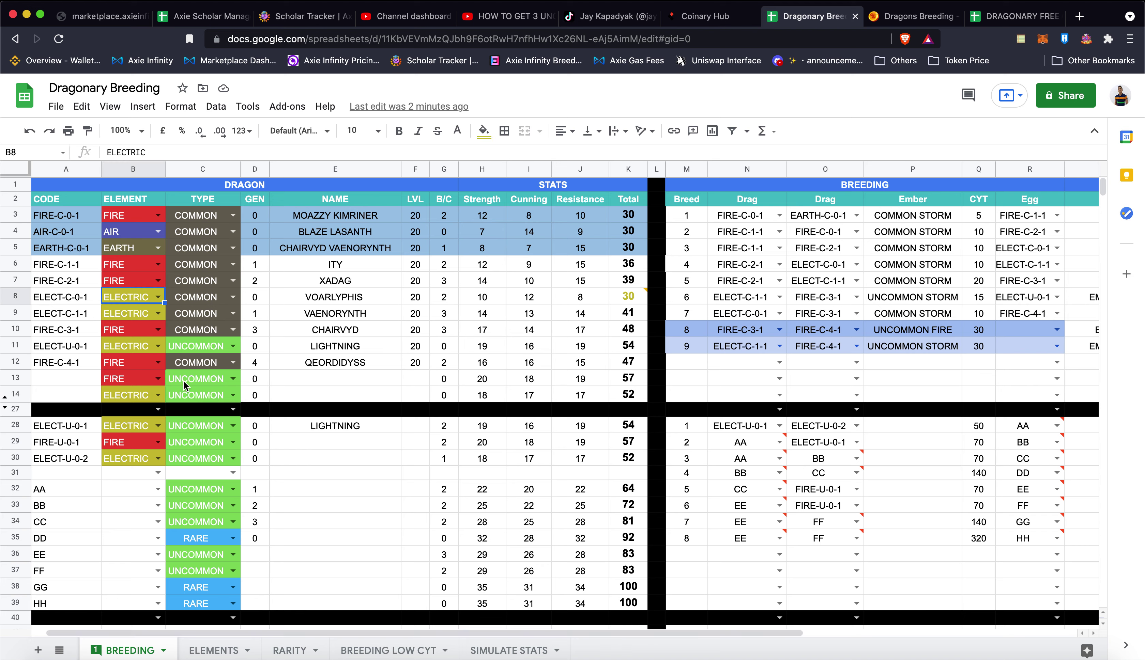
pyautogui.click(194, 540)
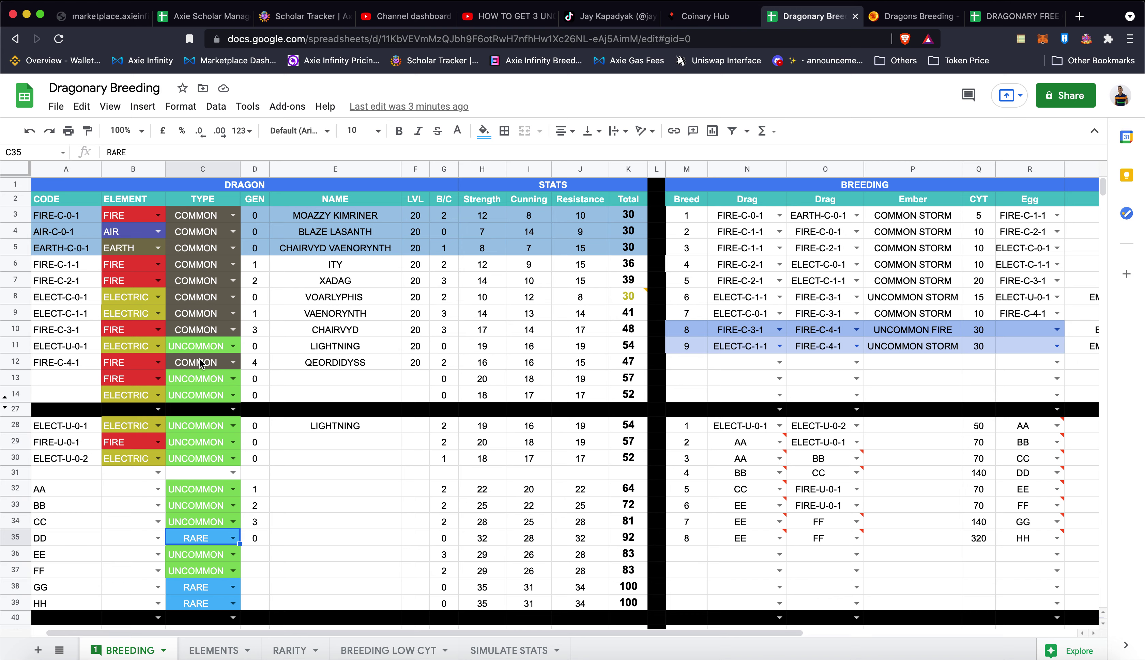
# Switch to the DRAGONARY FREE CYT spreadsheet and read the subscriber goal and raffle draw rows
pyautogui.click(999, 21)
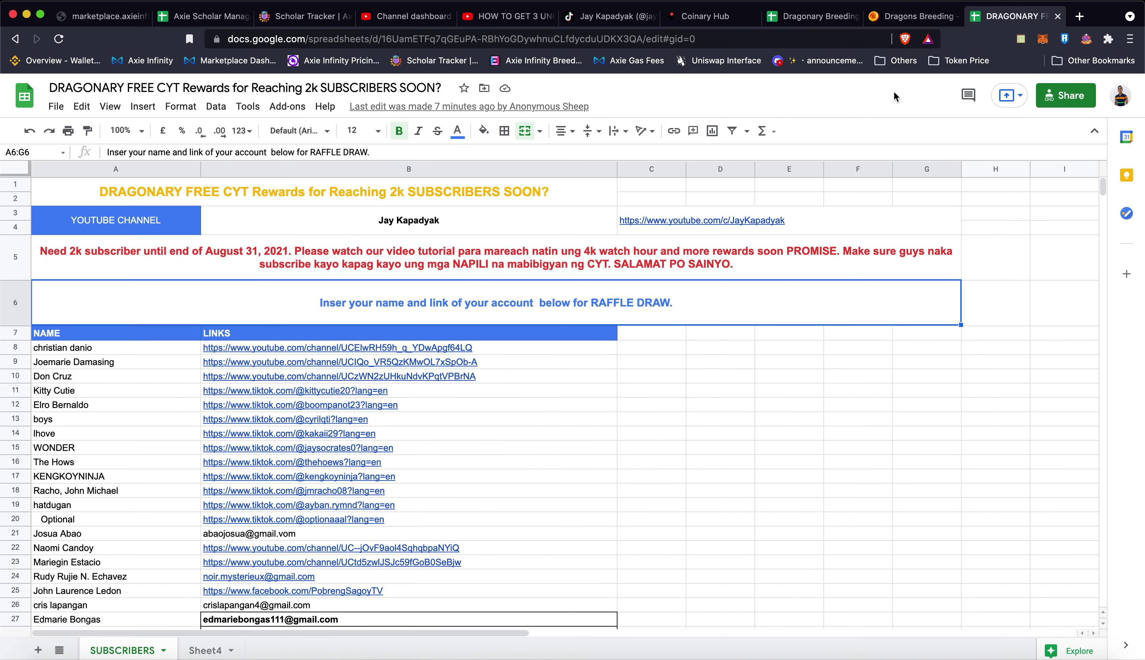
pyautogui.click(745, 260)
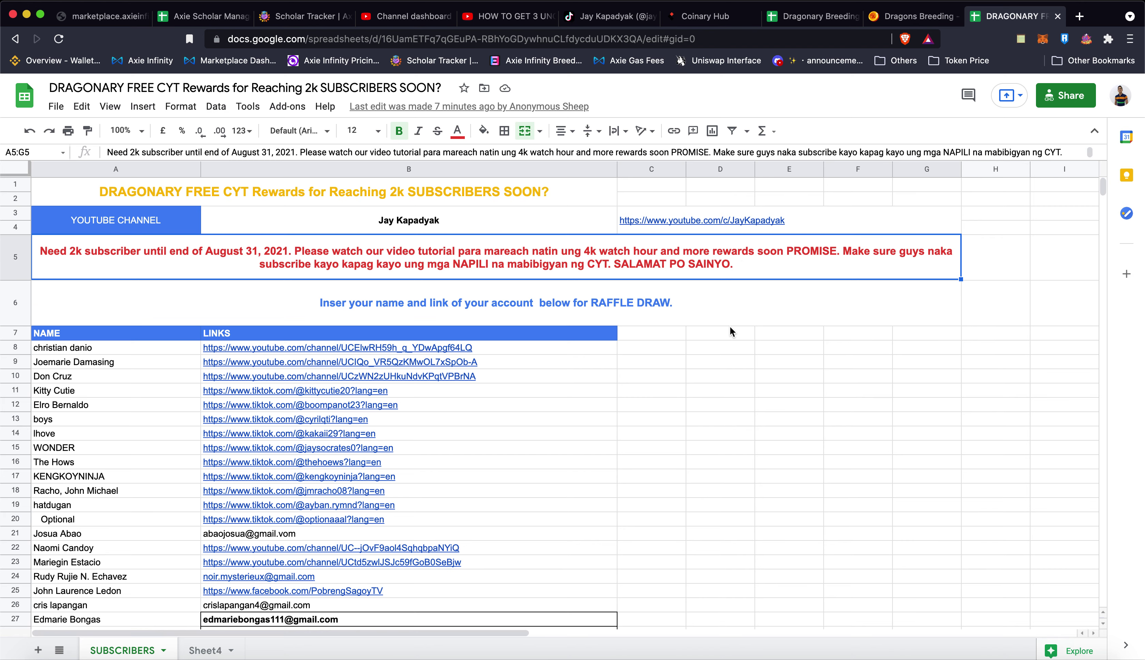
pyautogui.click(668, 307)
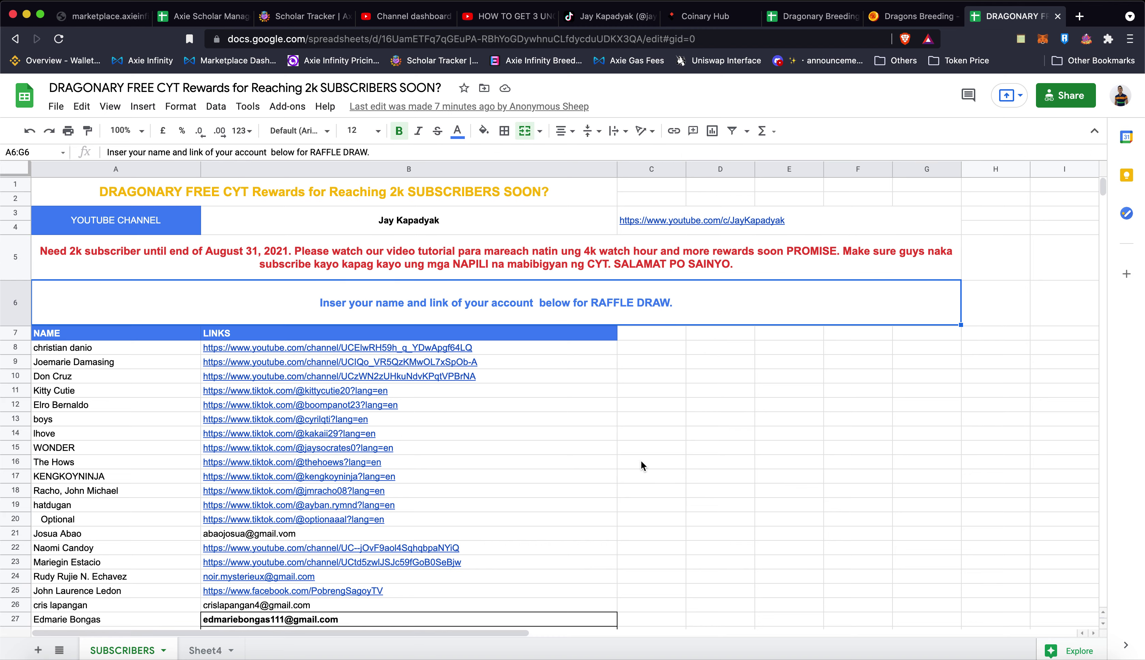
pyautogui.scroll(-2, 636, 464)
pyautogui.scroll(-1, 632, 459)
pyautogui.scroll(-1, 292, 536)
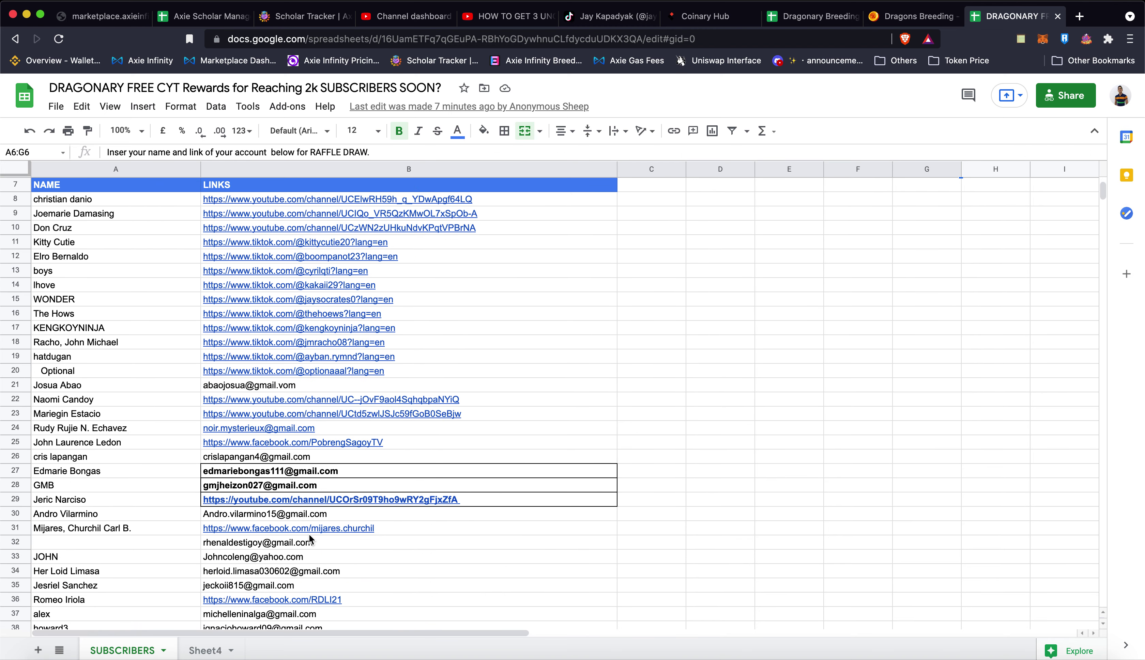
pyautogui.scroll(-3, 277, 431)
pyautogui.scroll(-1, 272, 420)
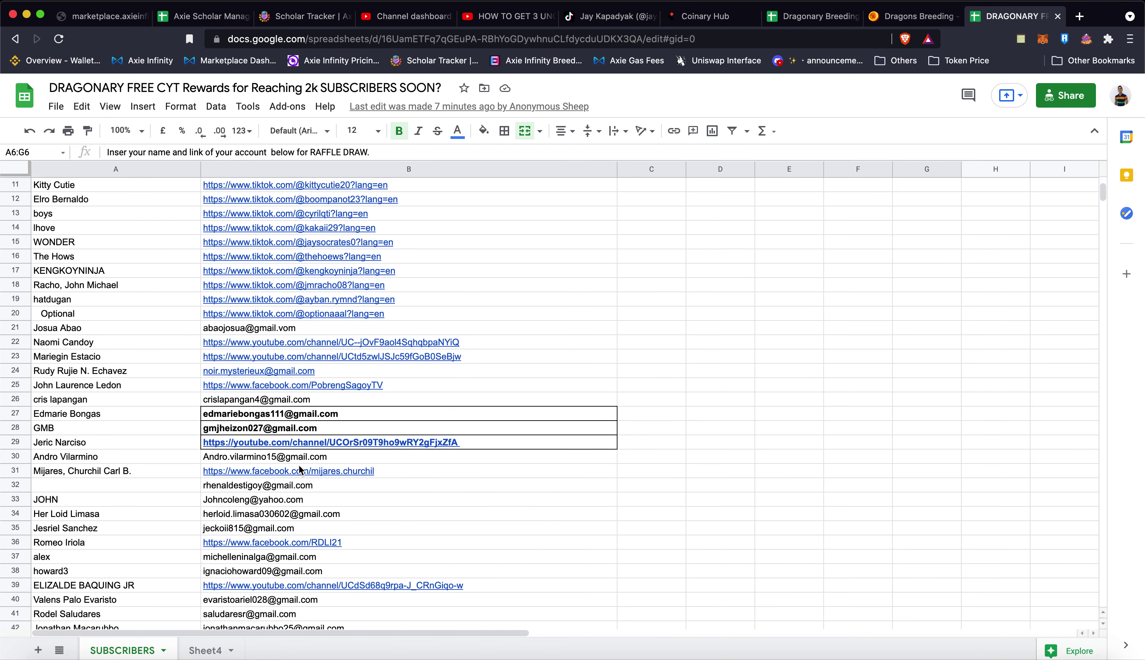
pyautogui.scroll(-3, 300, 472)
pyautogui.scroll(8, 302, 472)
pyautogui.scroll(5, 306, 472)
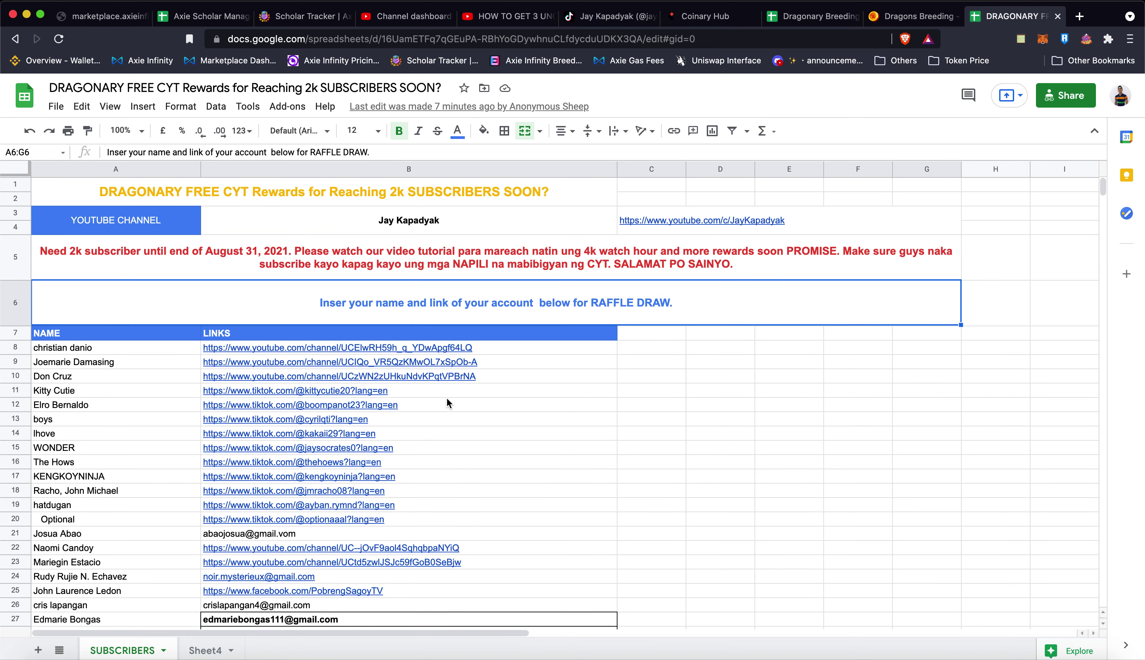
# Reselect the row 5 announcement and scroll through the subscriber names and links
pyautogui.click(320, 264)
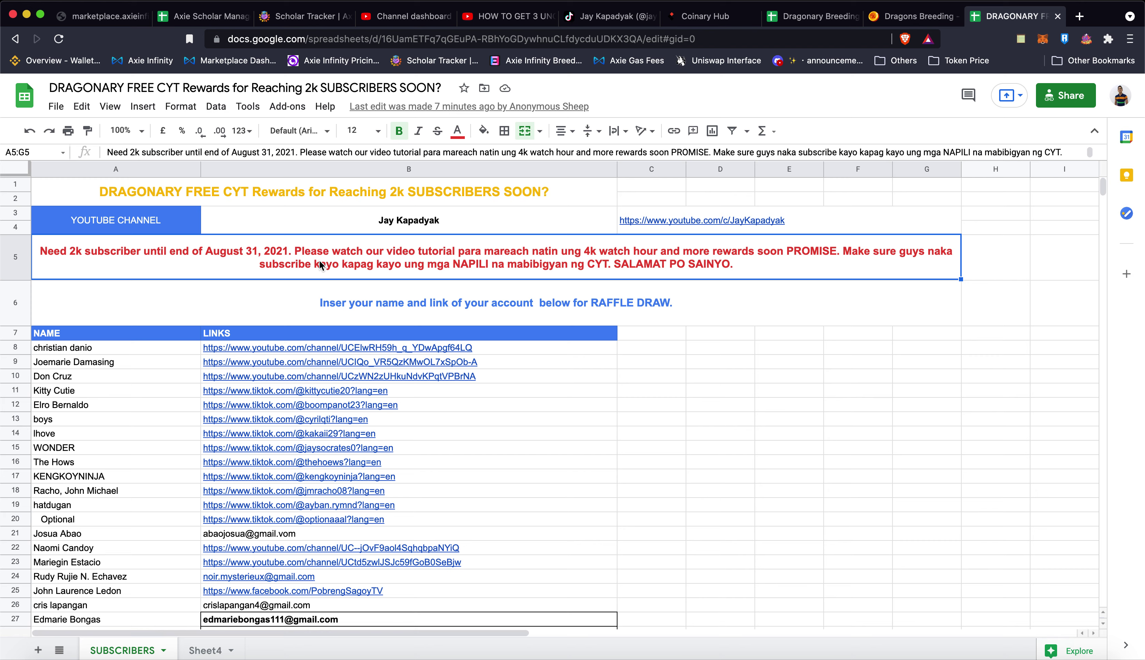
pyautogui.click(715, 373)
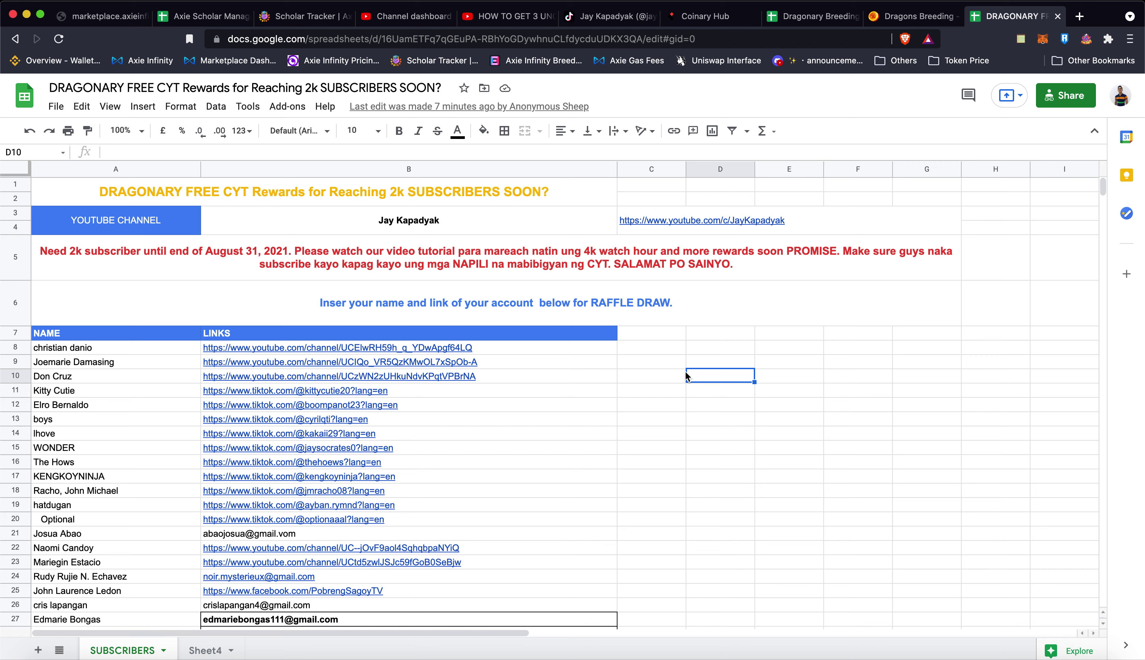
pyautogui.click(647, 336)
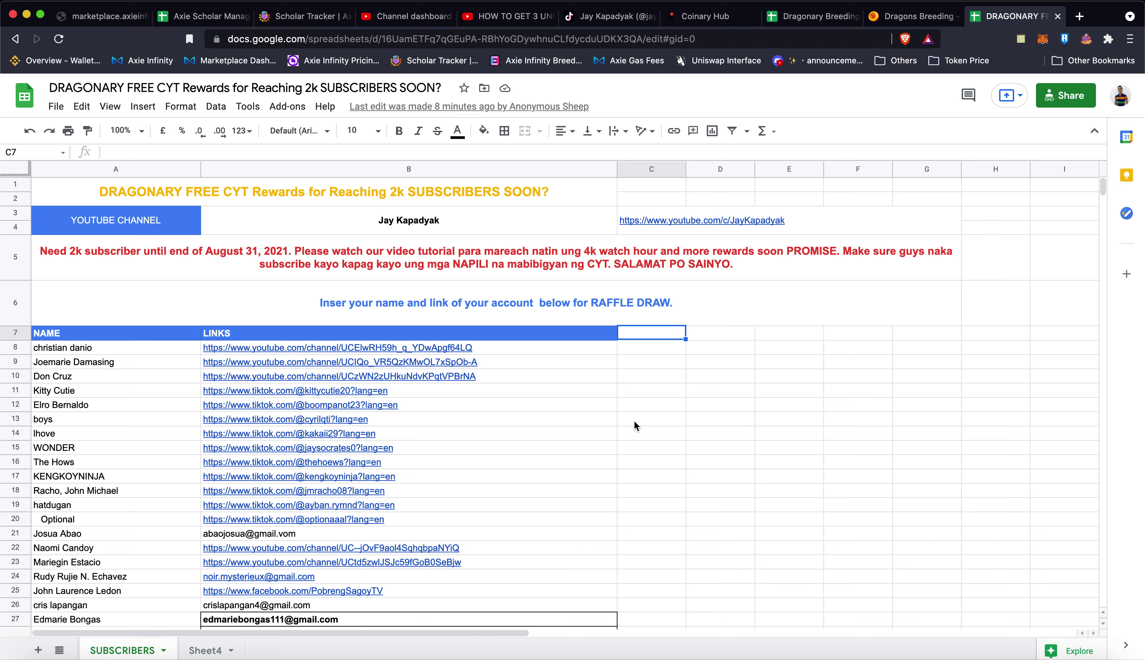
pyautogui.scroll(-1, 644, 426)
pyautogui.scroll(-1, 645, 426)
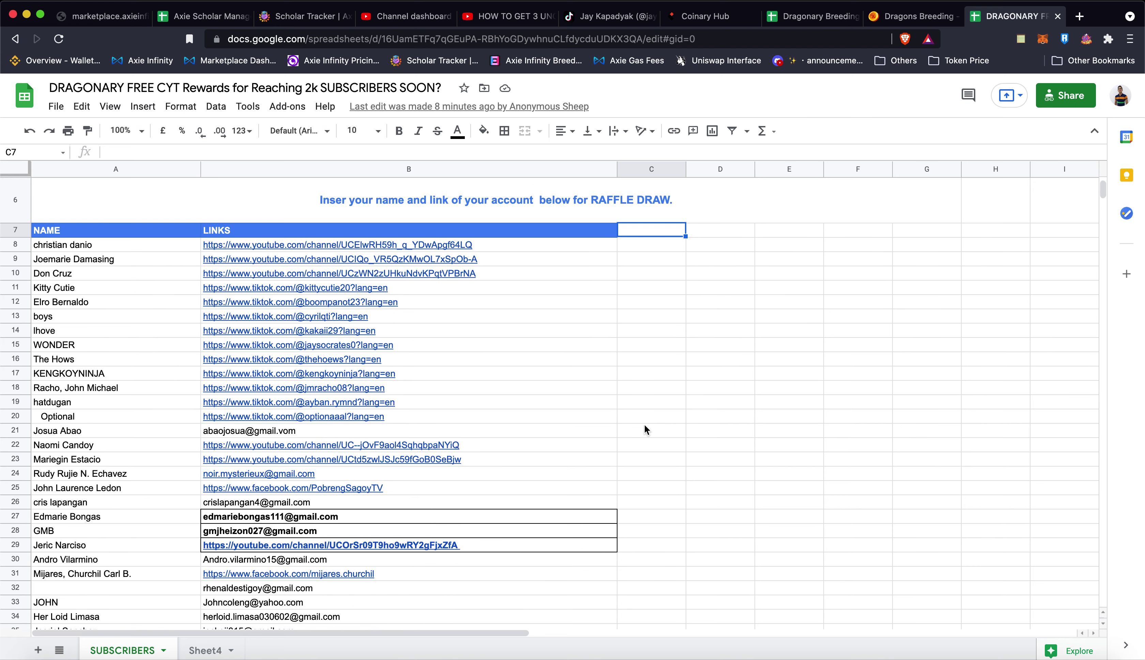
pyautogui.scroll(-1, 644, 424)
pyautogui.scroll(-3, 645, 430)
pyautogui.scroll(-1, 650, 432)
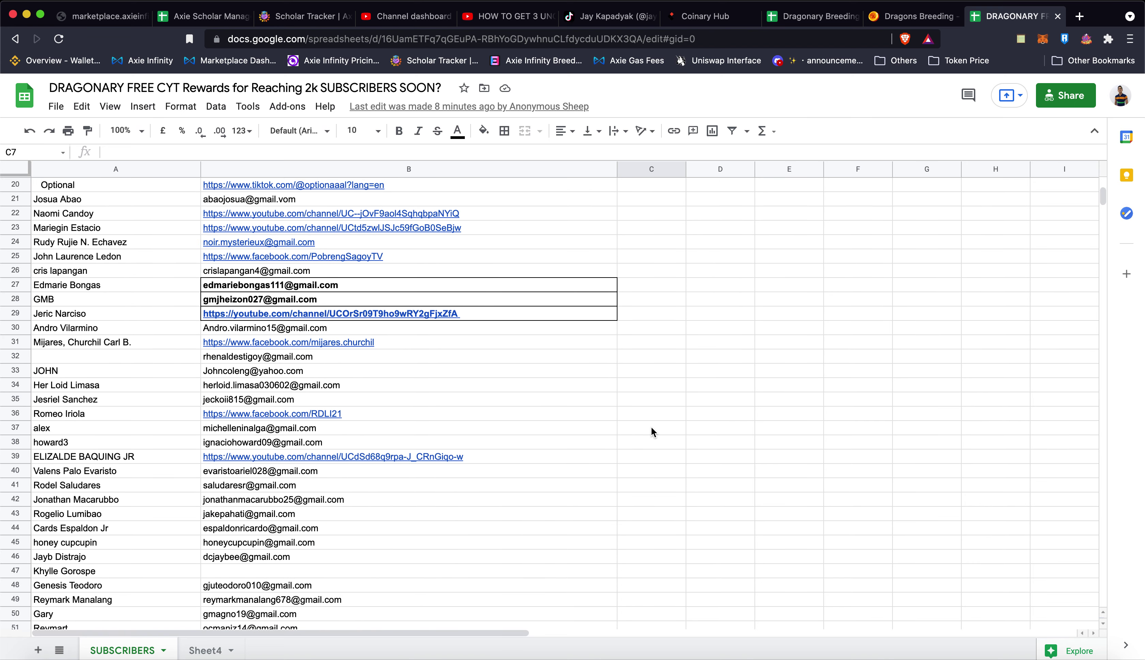
pyautogui.scroll(-3, 651, 430)
pyautogui.scroll(5, 654, 426)
pyautogui.scroll(4, 654, 426)
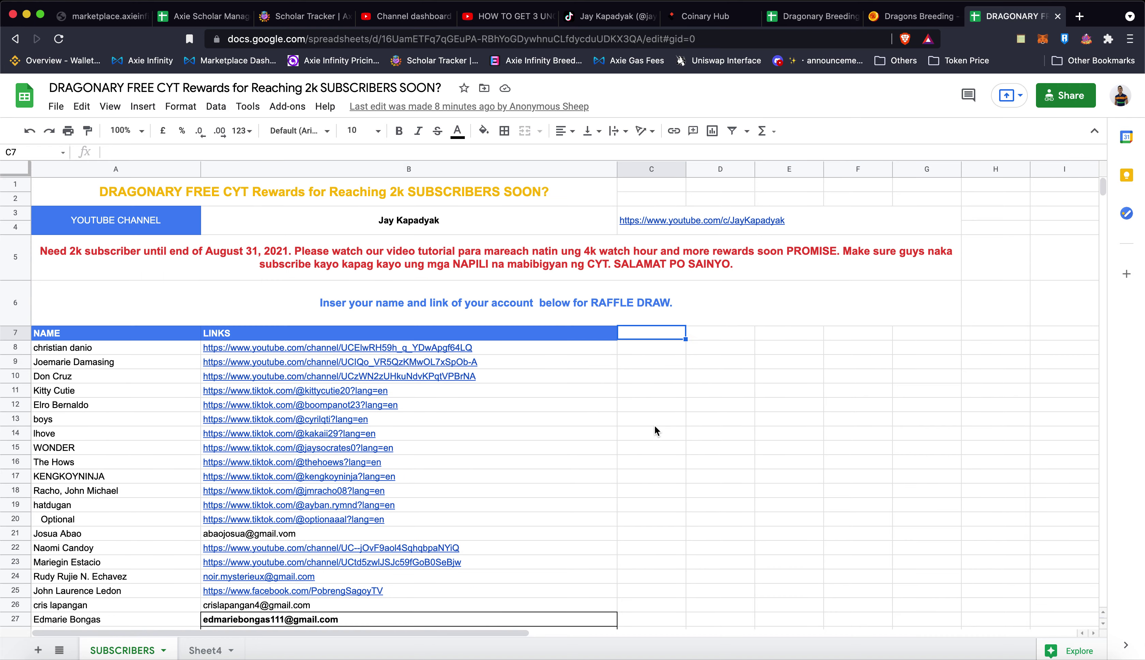
# Revisit the raffle draw instruction row and empty cells C7 and C8 beside LINKS
pyautogui.click(662, 387)
pyautogui.click(657, 338)
pyautogui.click(652, 401)
pyautogui.click(654, 323)
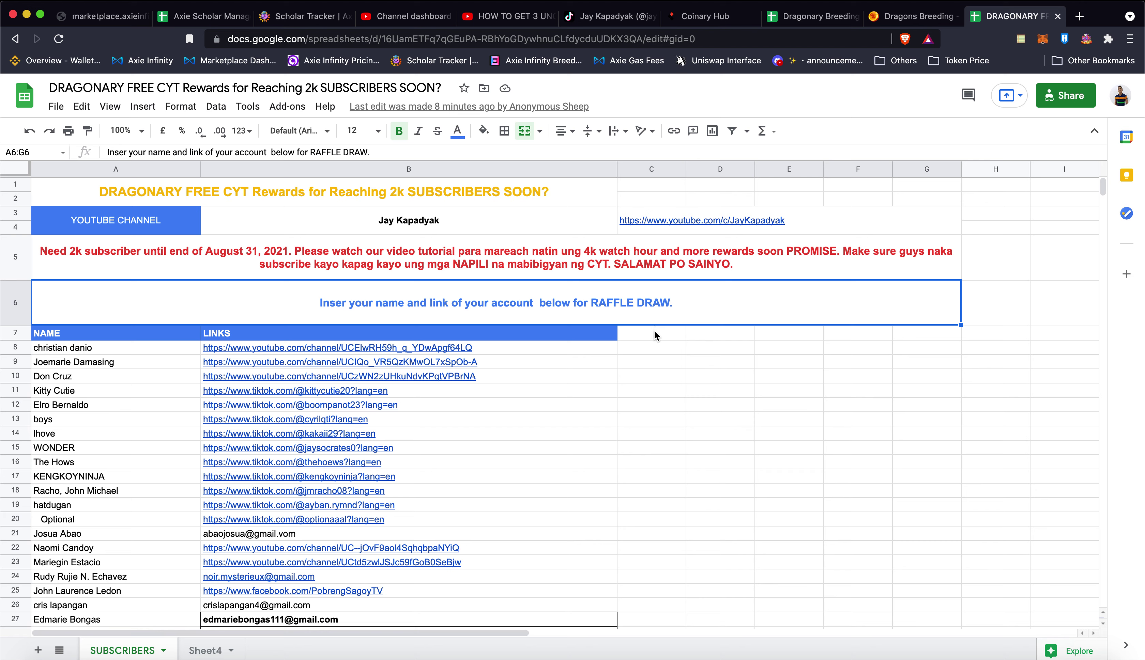
pyautogui.click(655, 337)
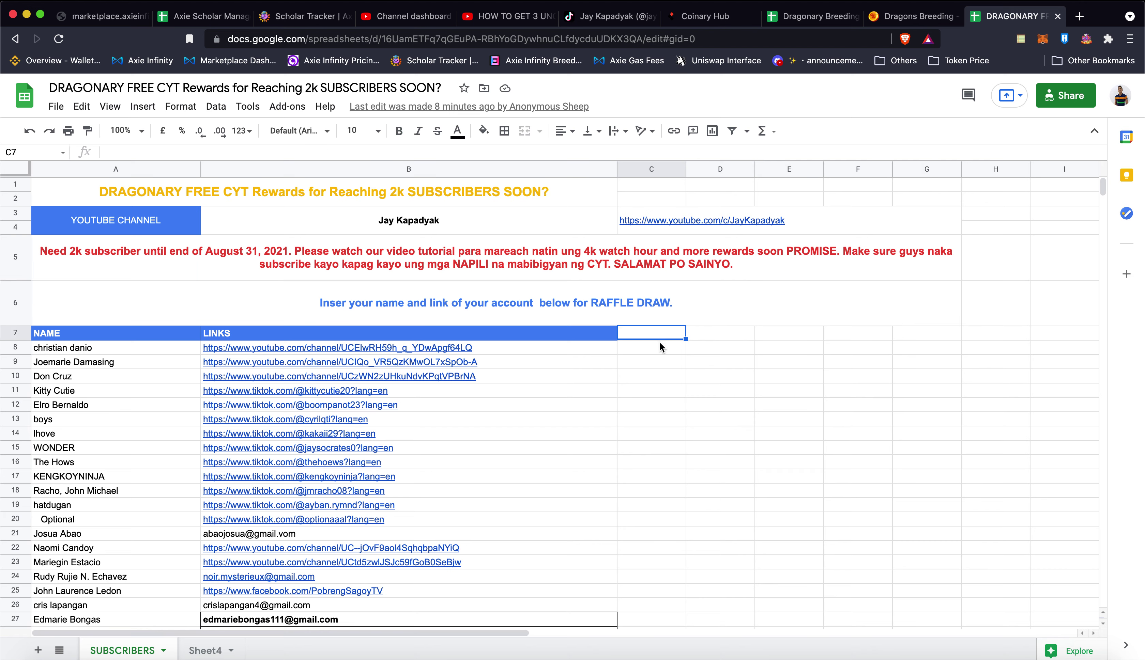
pyautogui.click(660, 356)
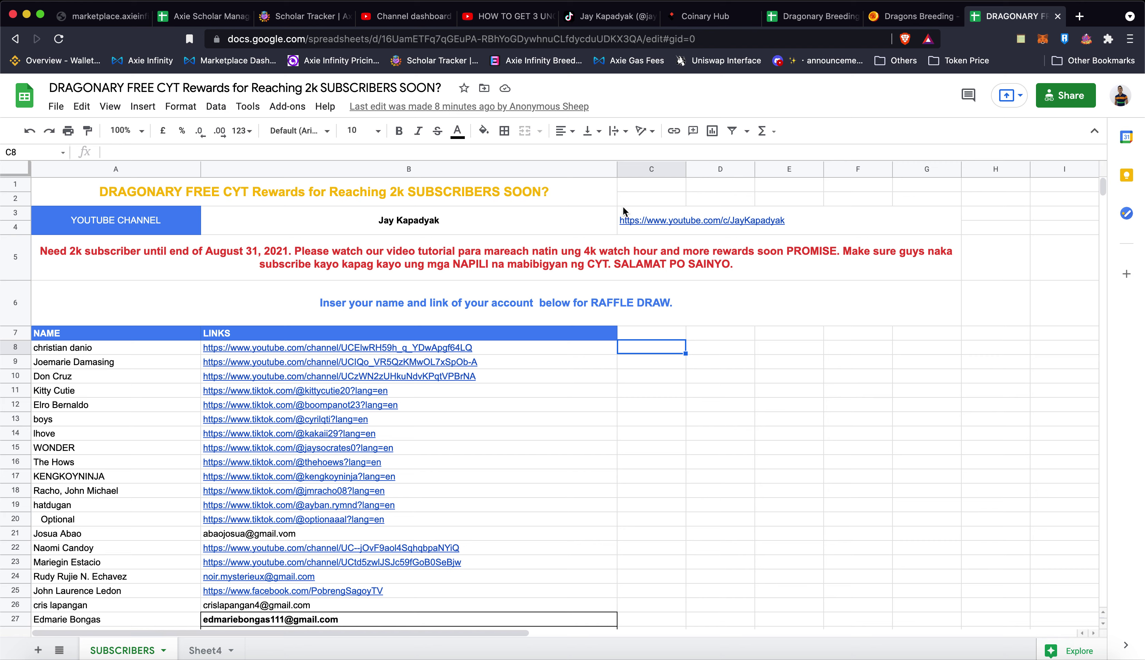
# Go back to the Dragonary Breeding SIMULATE STATS sheet and select empty cell O18
pyautogui.click(813, 17)
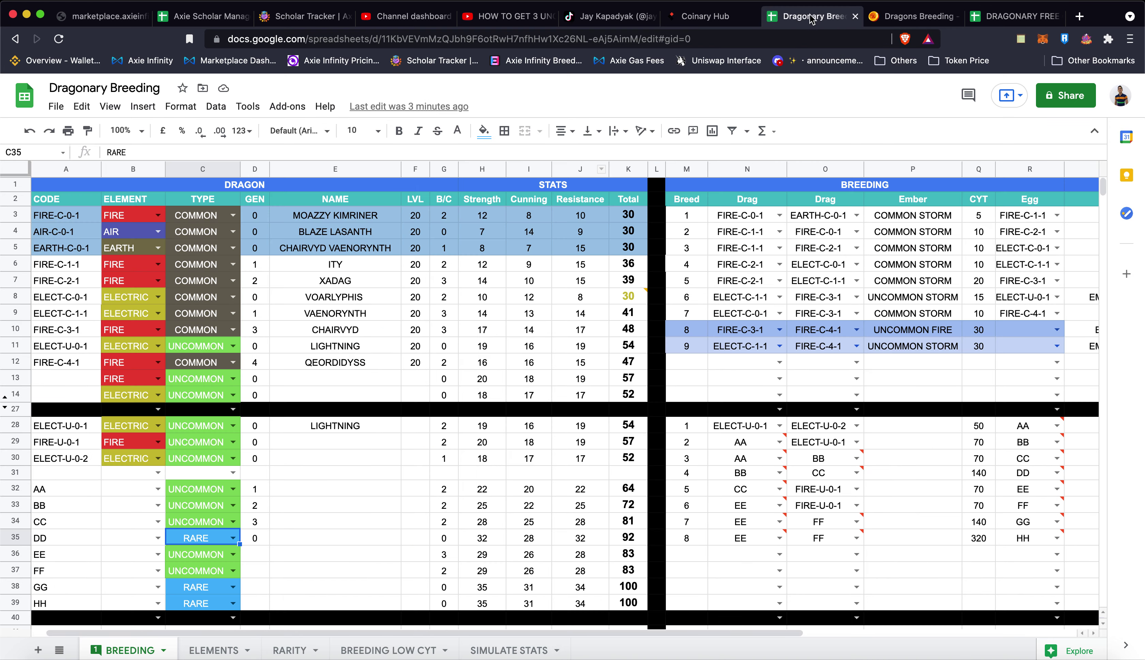
pyautogui.click(499, 651)
pyautogui.click(551, 444)
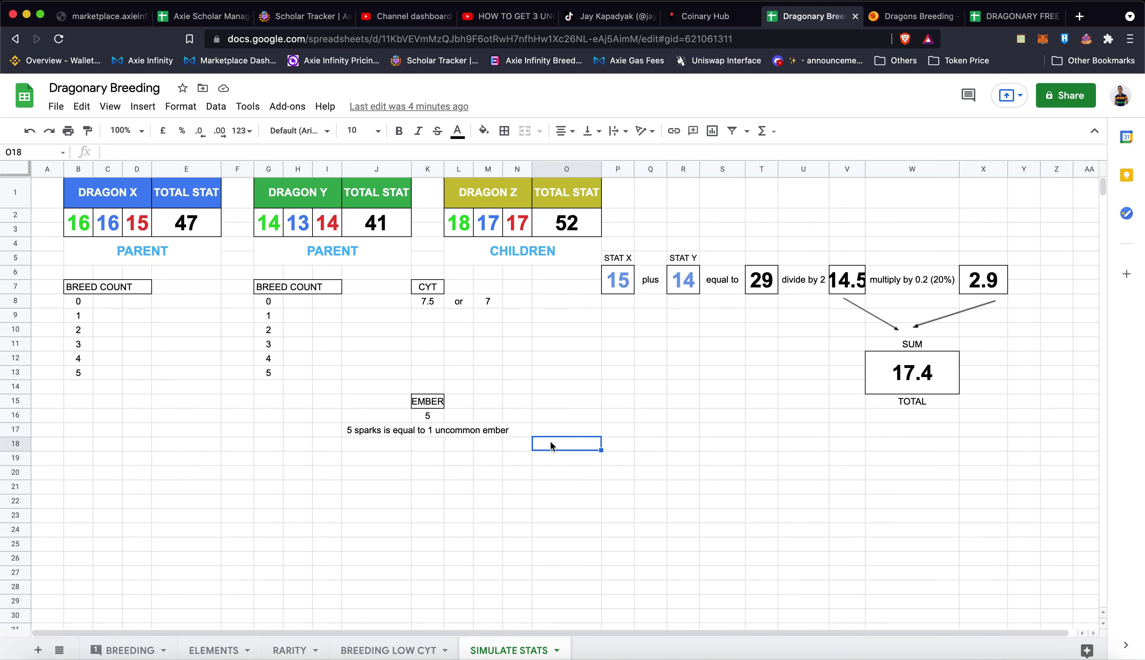